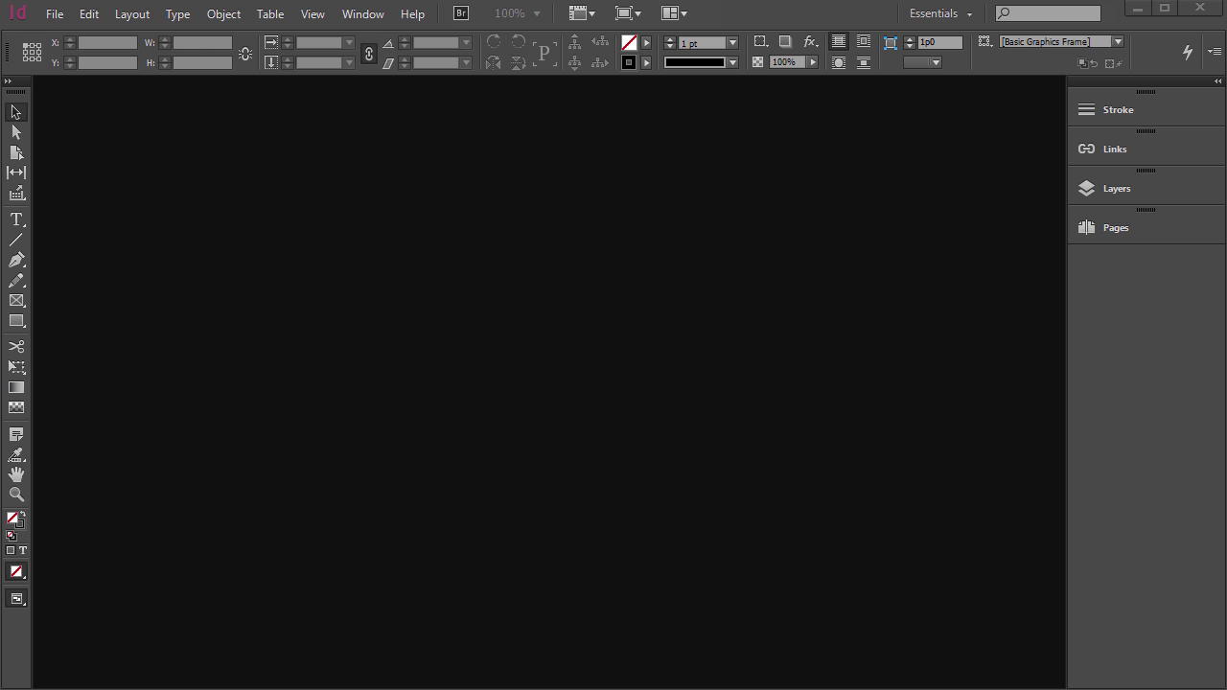
- Create a new facing-pages document with 4 pages
click(58, 15)
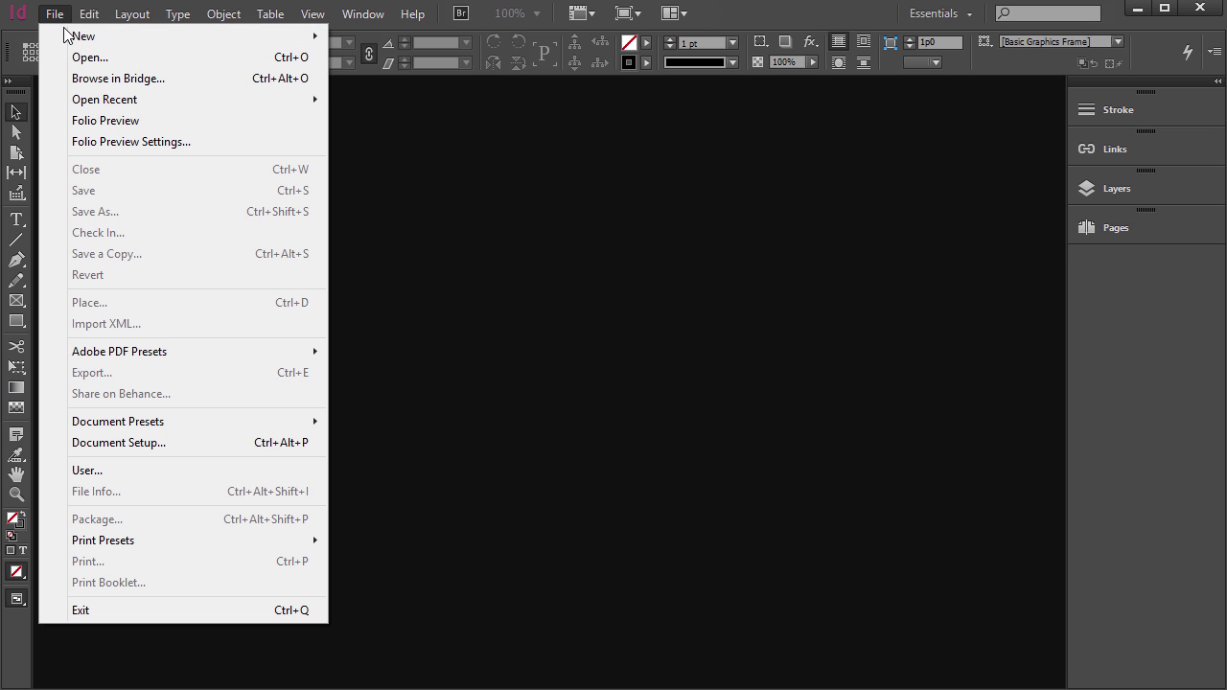
mouse_move(67, 32)
click(383, 35)
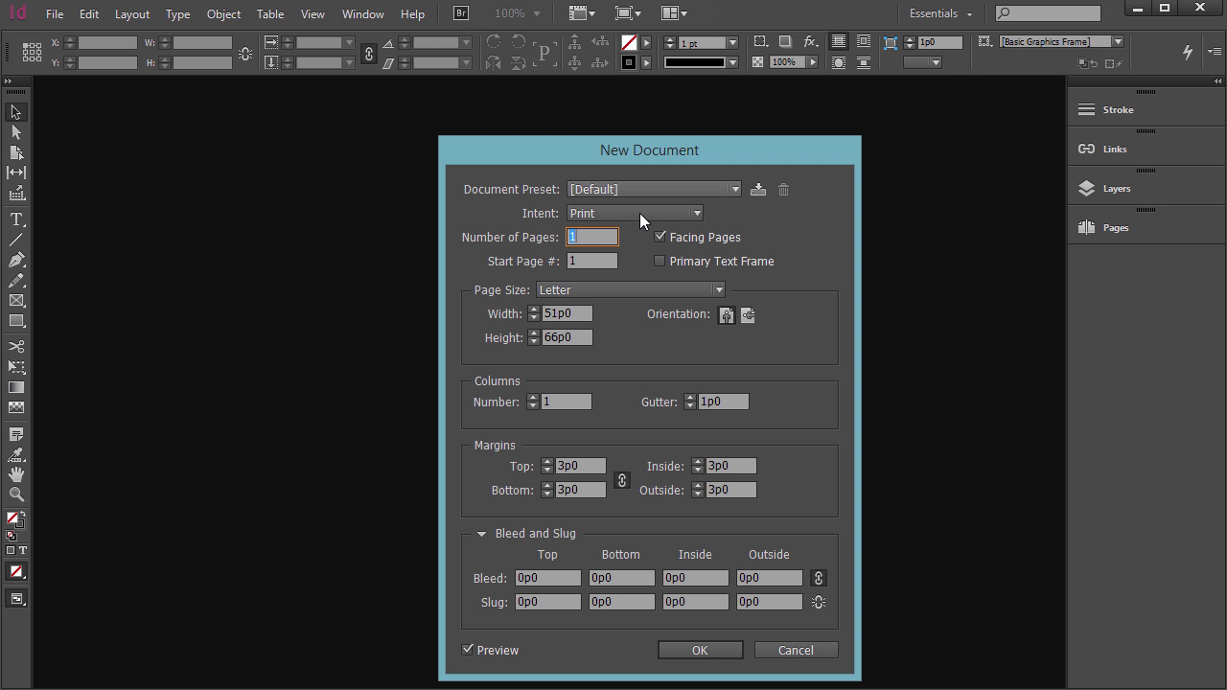
text(4)
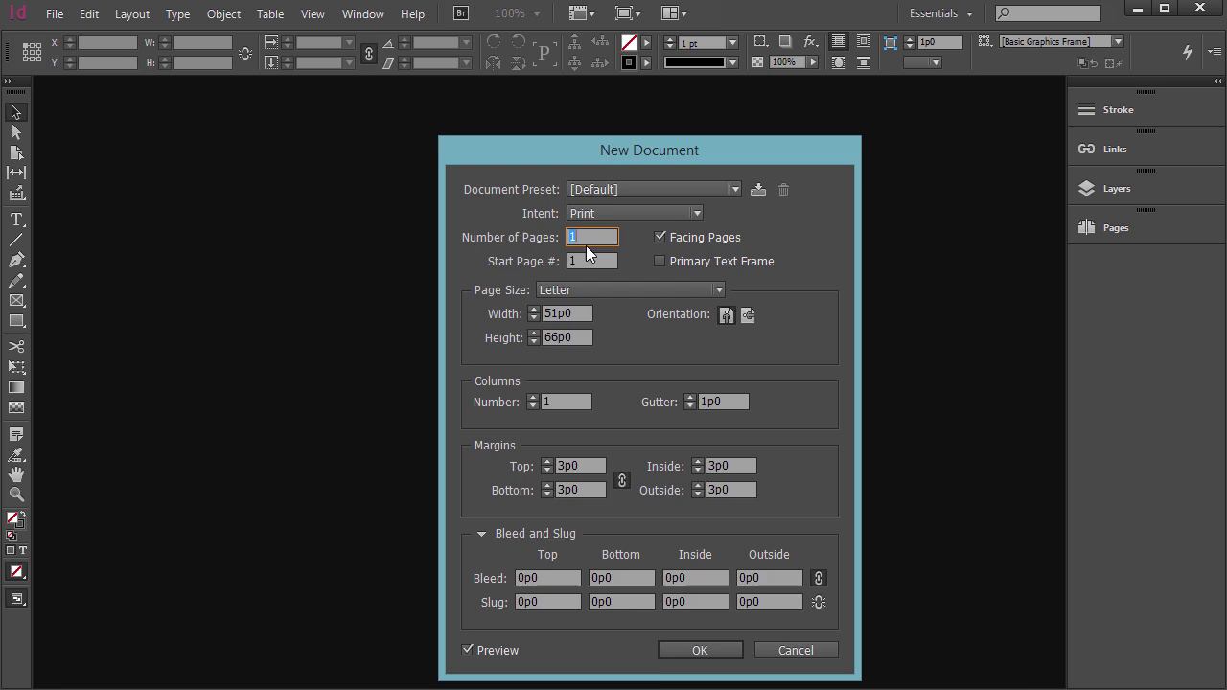
key(Return)
- Scroll to the pages 2–3 spread and bring up File > Place
drag(1057, 196, 1030, 370)
drag(802, 683, 740, 682)
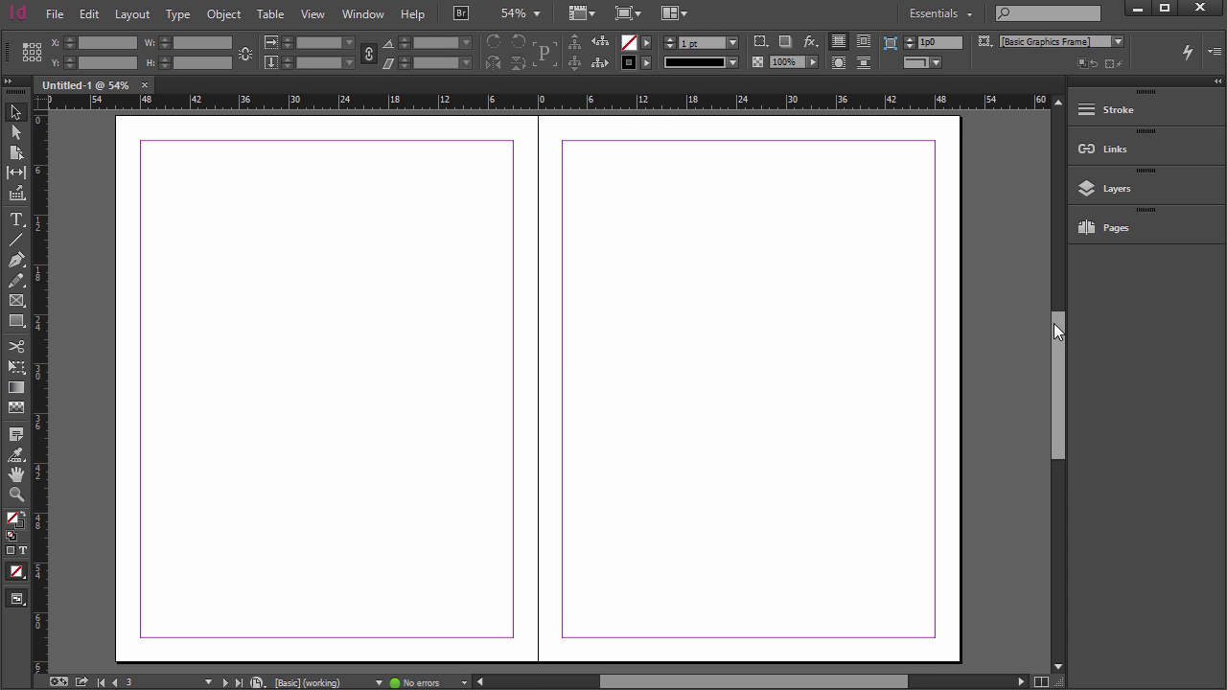
click(55, 14)
click(93, 305)
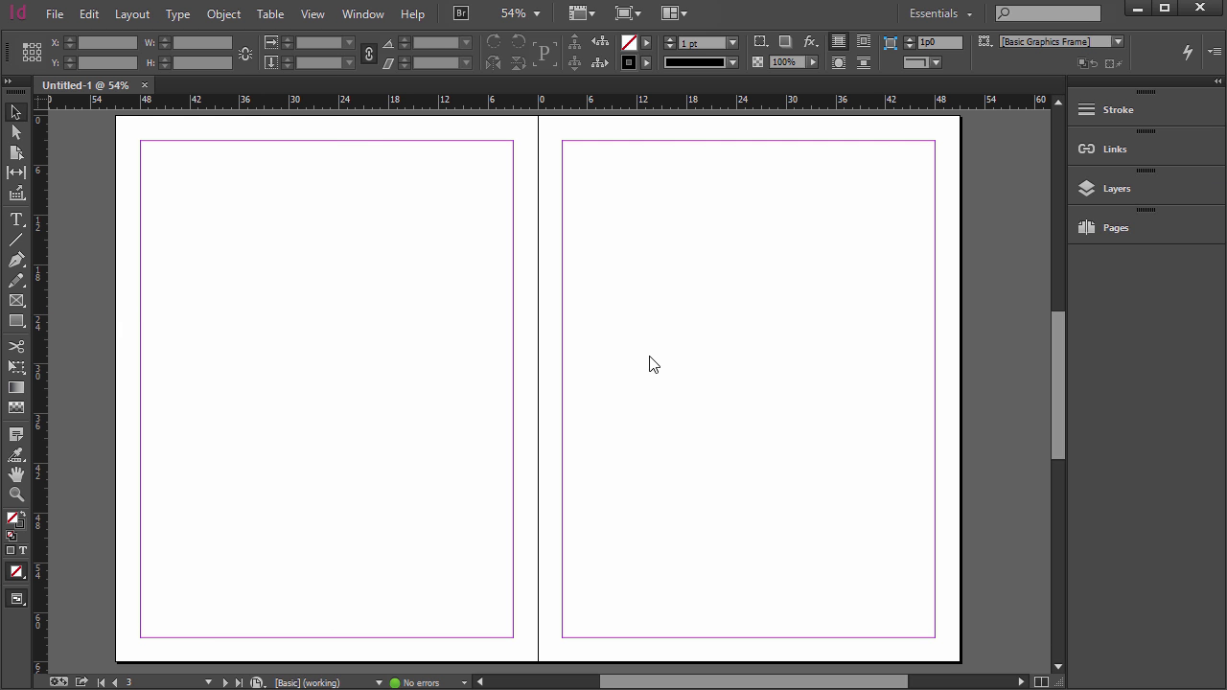
- Place bear photo 40455428 with Replace Selected Item off, drawing its frame across the spread
click(631, 299)
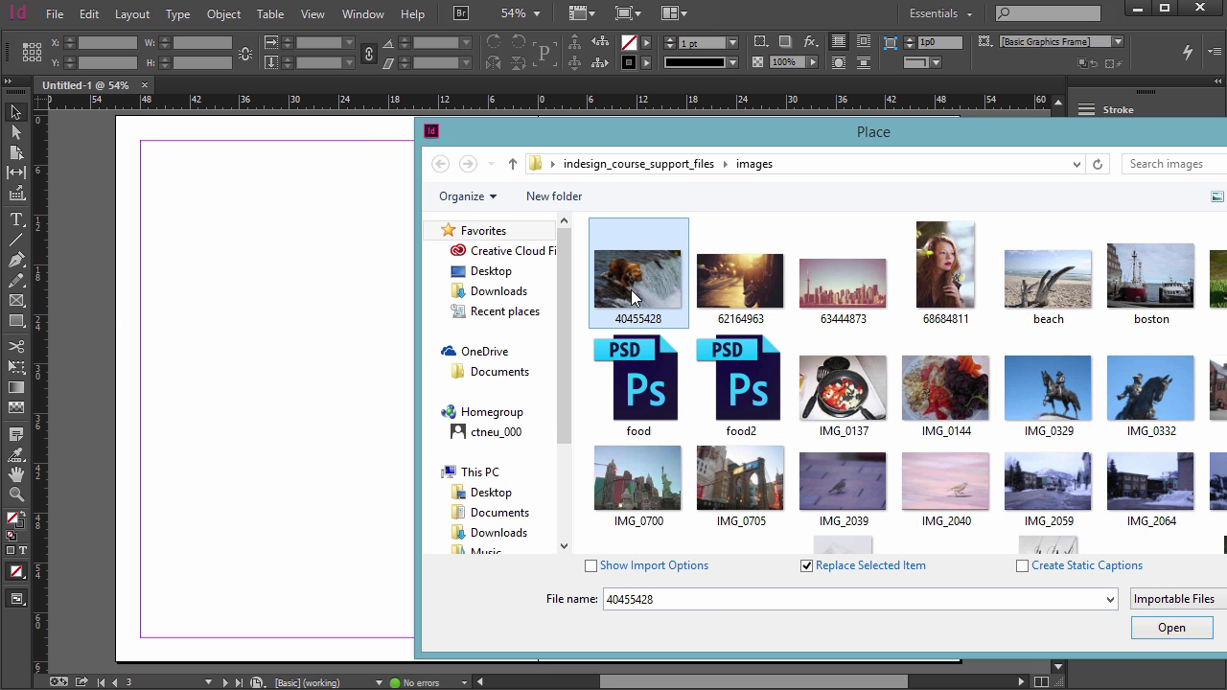
click(1163, 630)
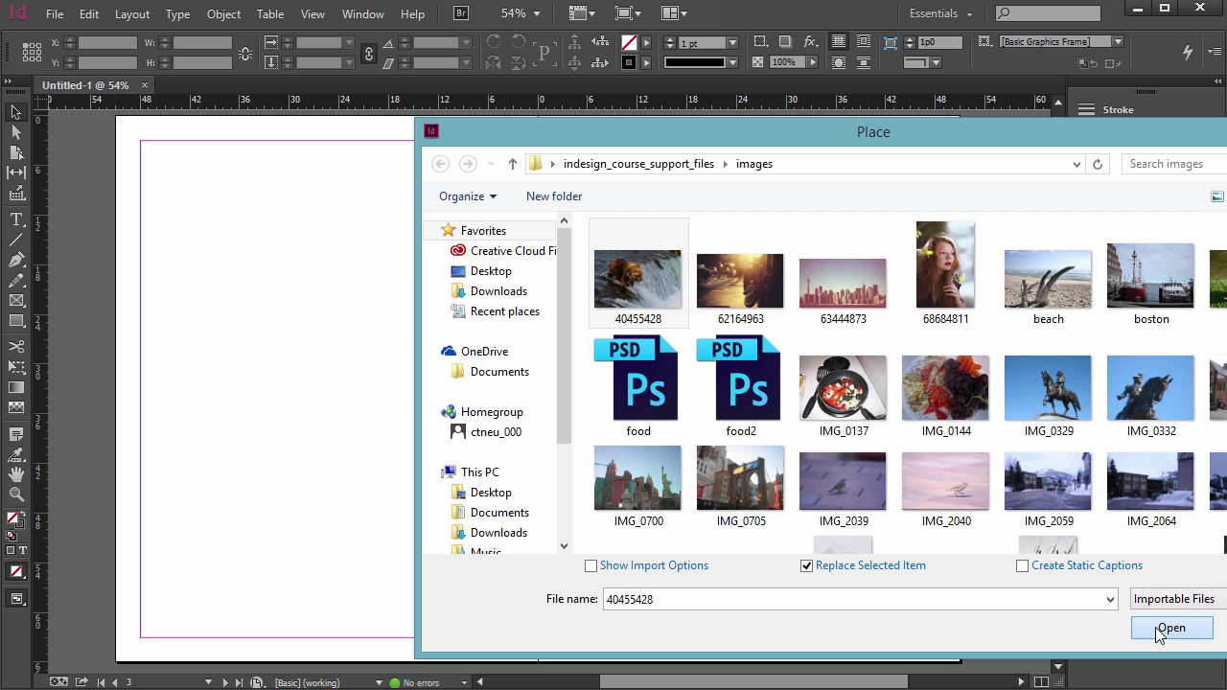
click(808, 566)
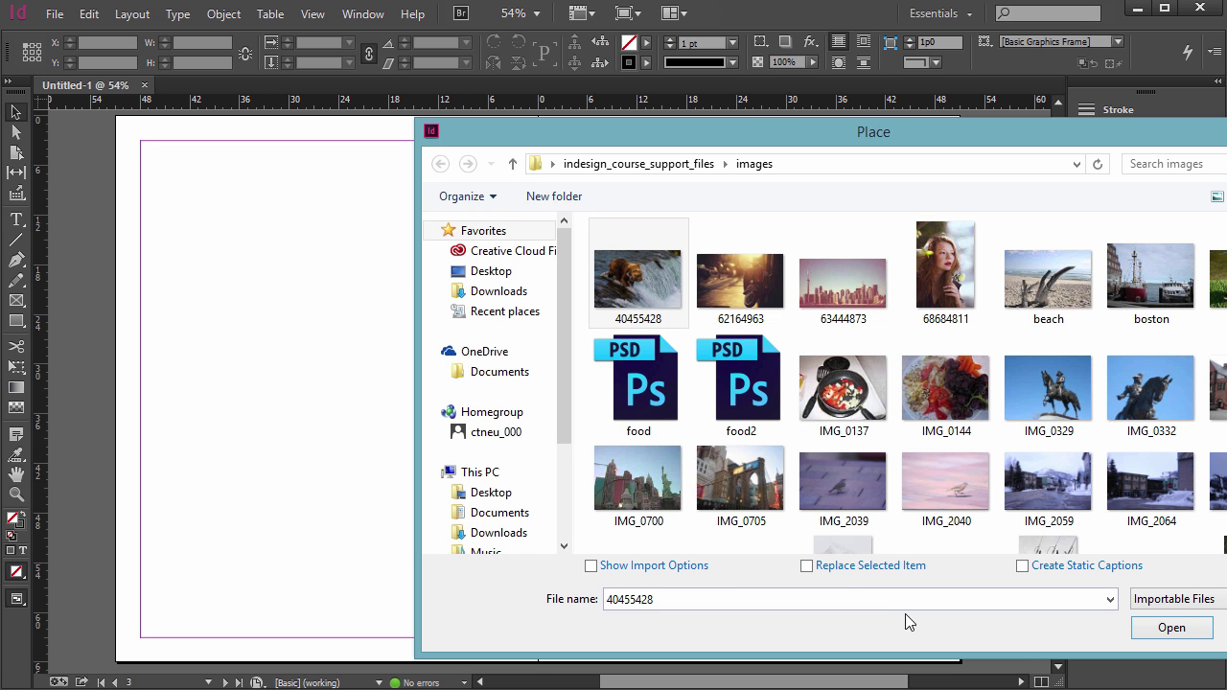
click(806, 566)
click(806, 566)
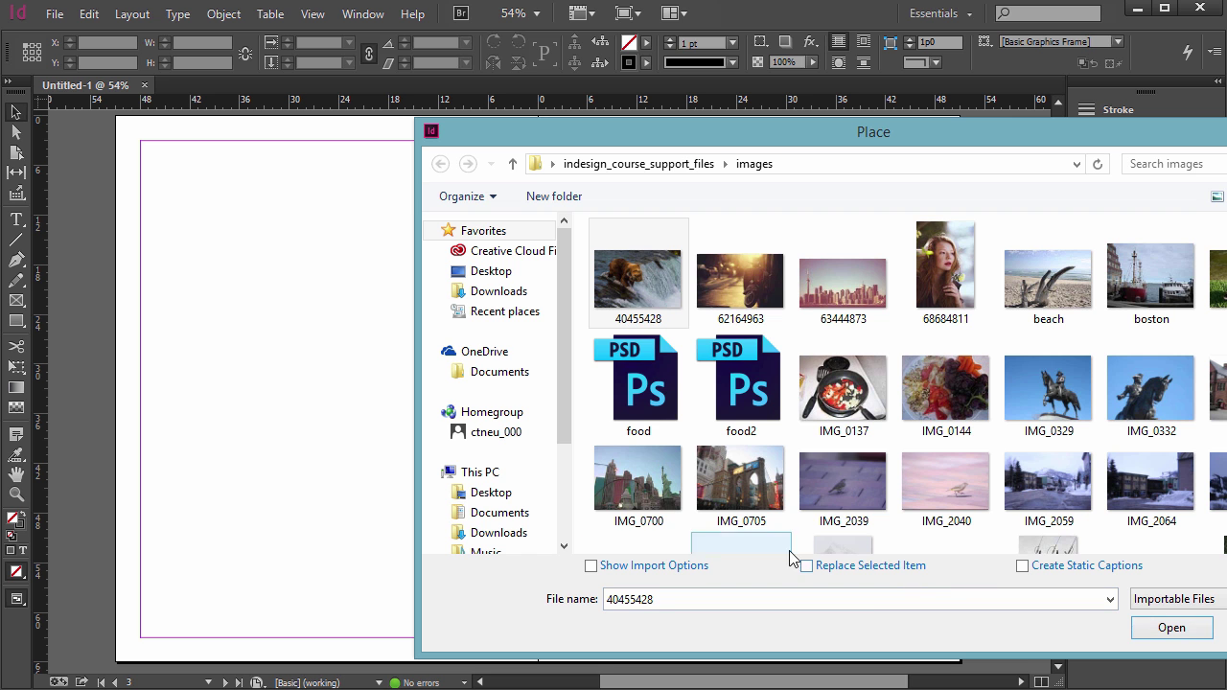
click(1174, 629)
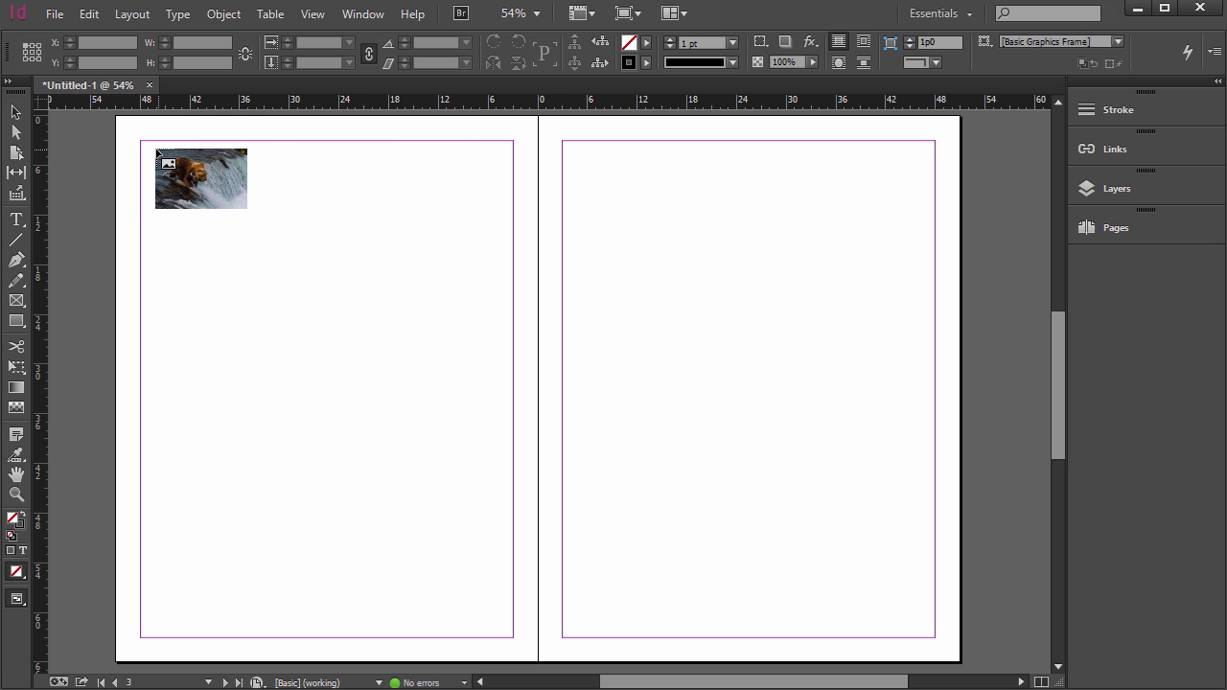
drag(128, 127, 129, 128)
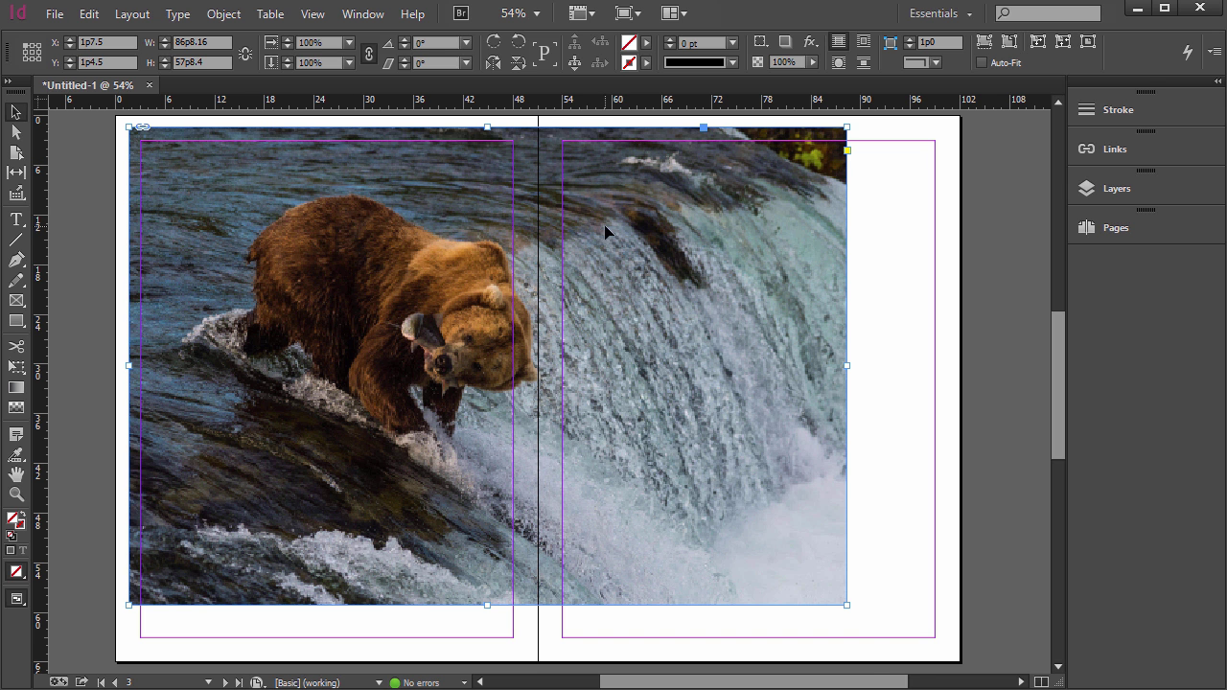
- Set the bear photo's Display Performance to High Quality Display from its context menu
right_click(579, 219)
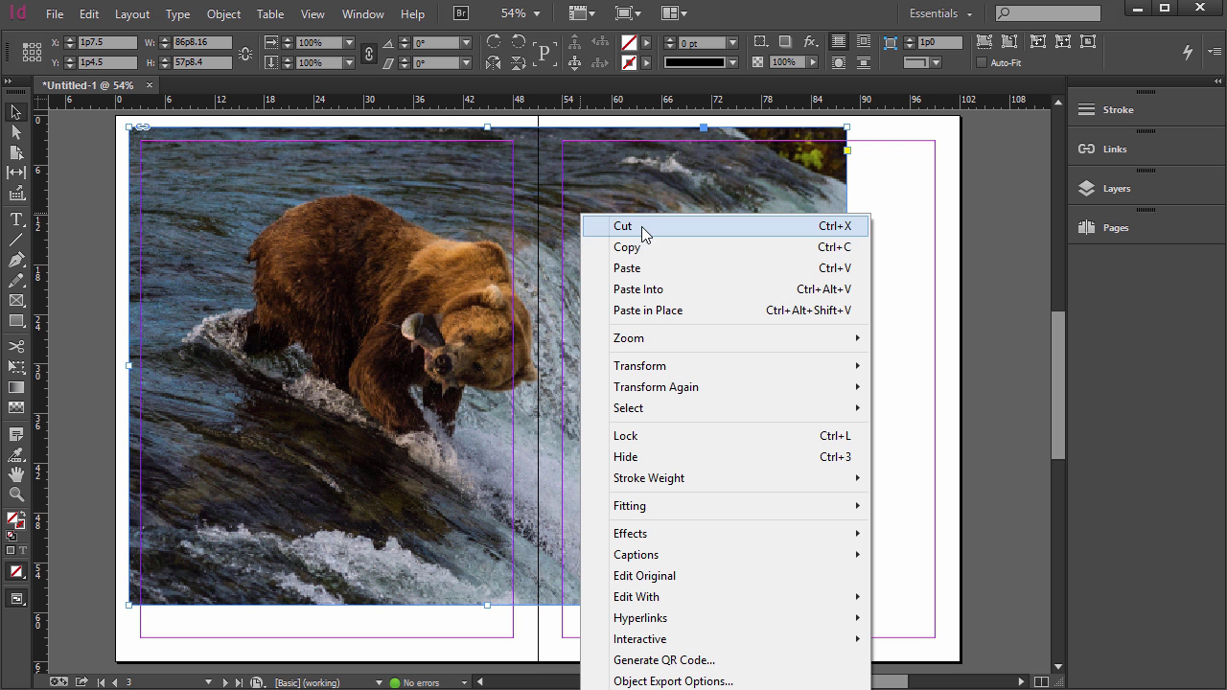
right_click(485, 146)
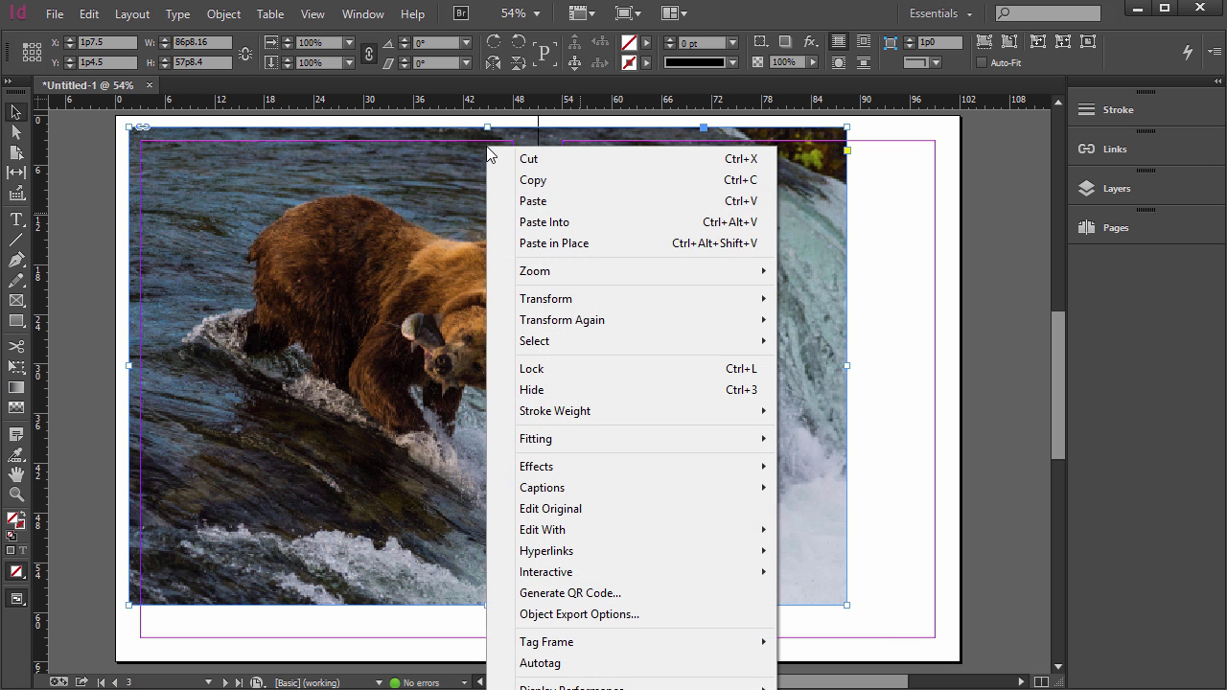
right_click(425, 132)
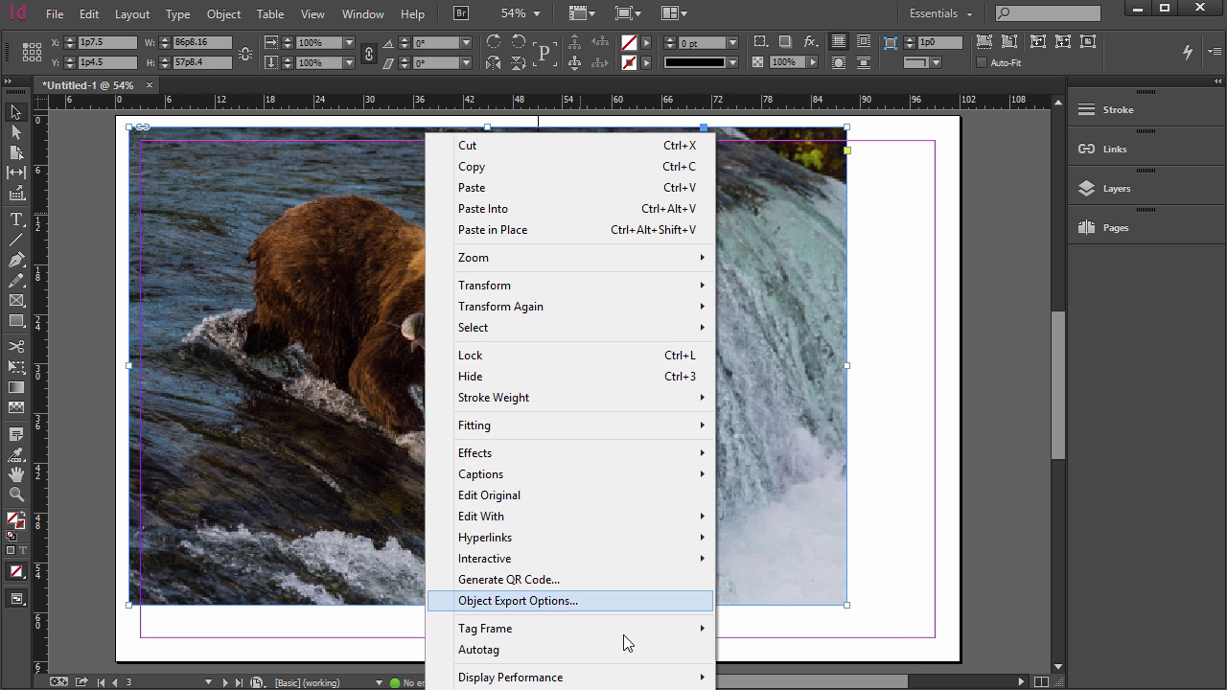
mouse_move(654, 678)
click(773, 686)
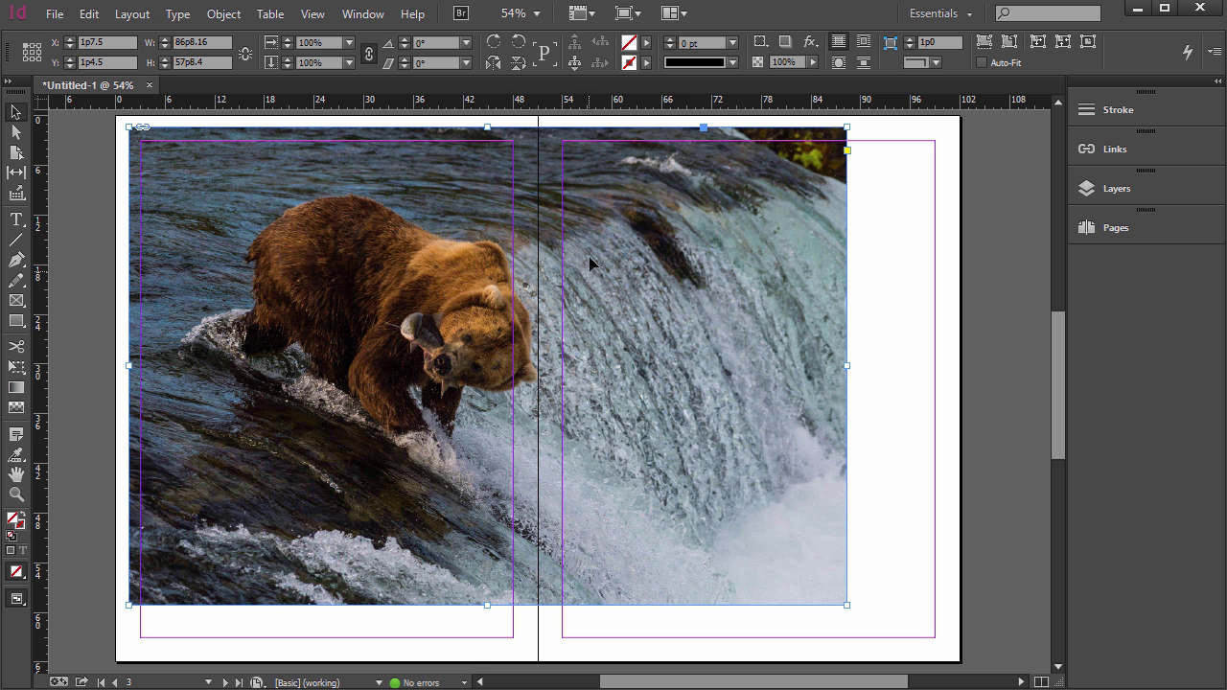
- Drag the bear photo frame to X 2p1.5, Y 2p1.5 at the spread's top-left margins
mouse_move(356, 154)
mouse_down()
mouse_move(394, 176)
mouse_move(422, 236)
mouse_move(348, 162)
mouse_up()
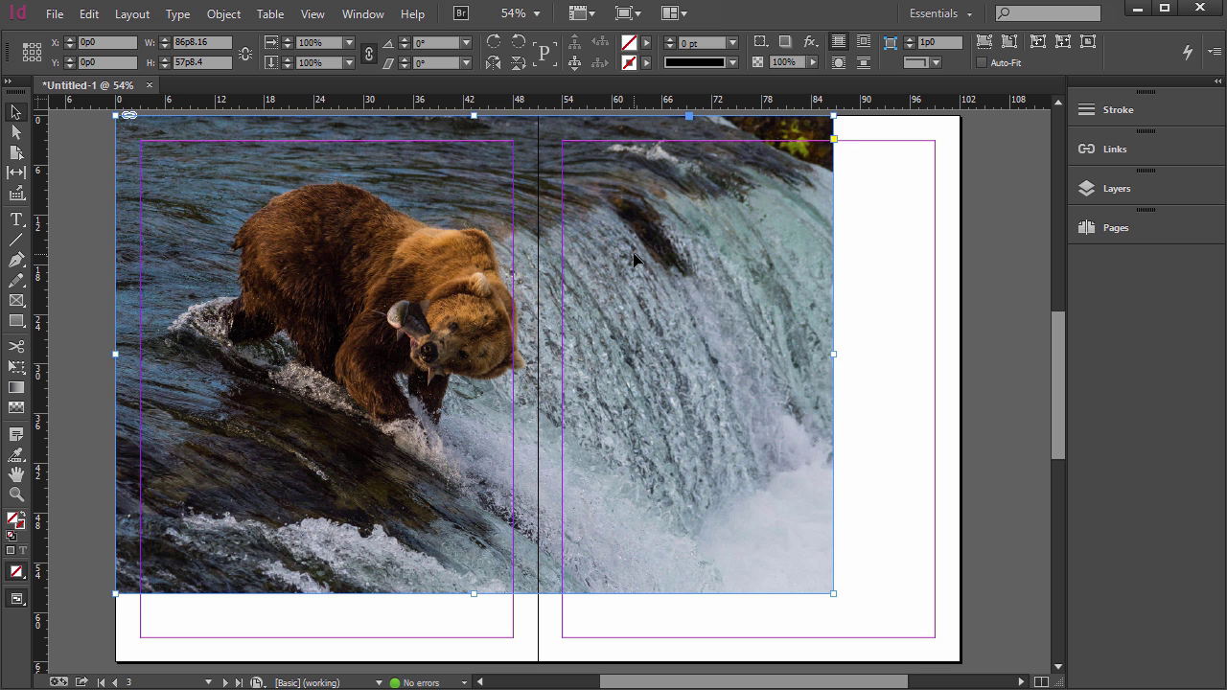
mouse_move(636, 261)
mouse_down()
mouse_move(661, 290)
mouse_move(635, 263)
mouse_up()
drag(586, 310, 611, 331)
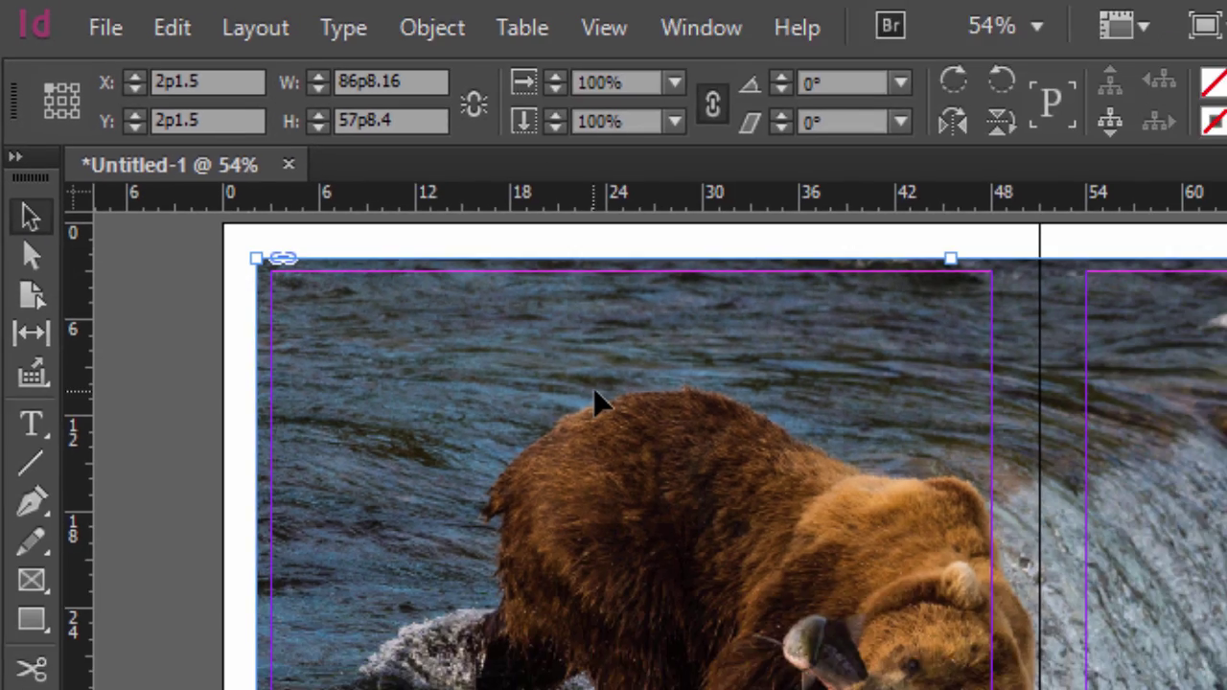
- Resize the bear frame to about 87p0 × 57p7.5 across both pages, undoing the stray content move
drag(949, 595, 1029, 643)
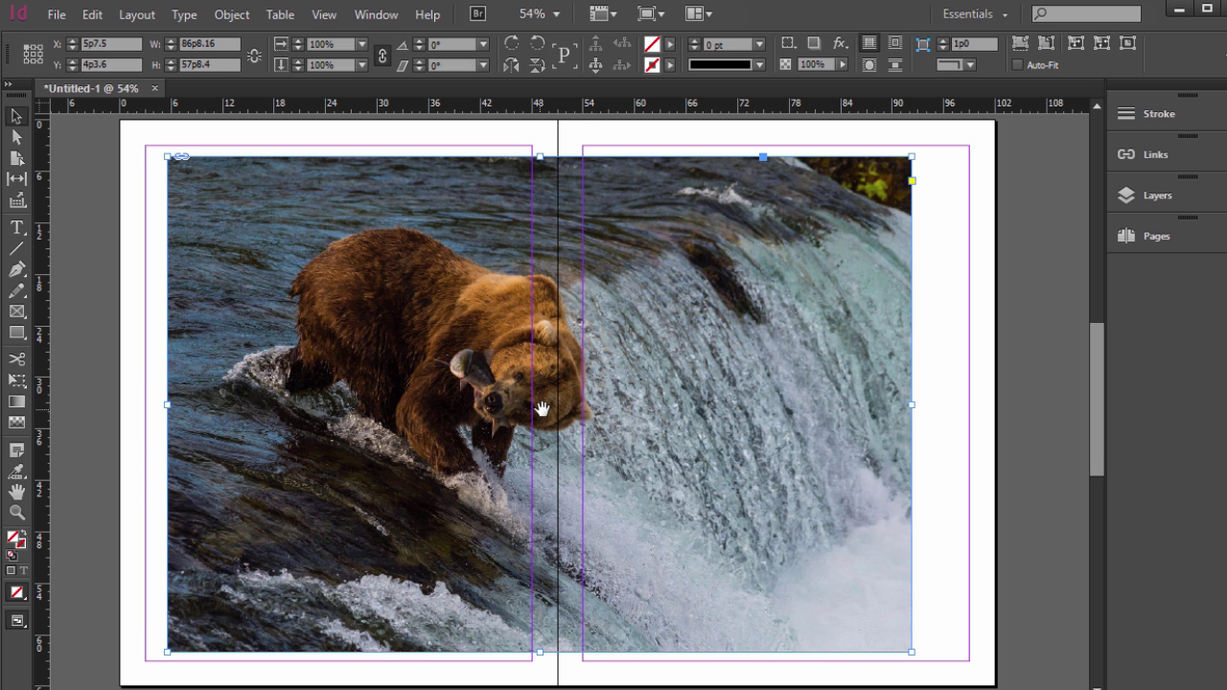
drag(532, 399, 462, 355)
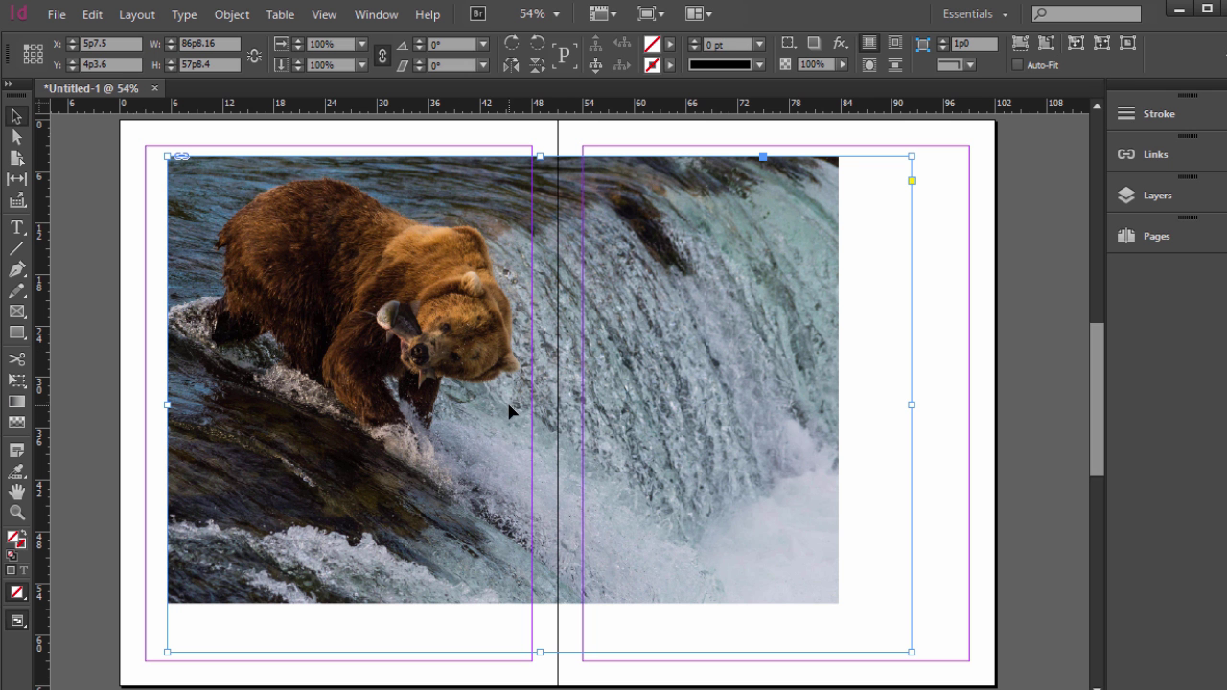
drag(522, 426, 597, 462)
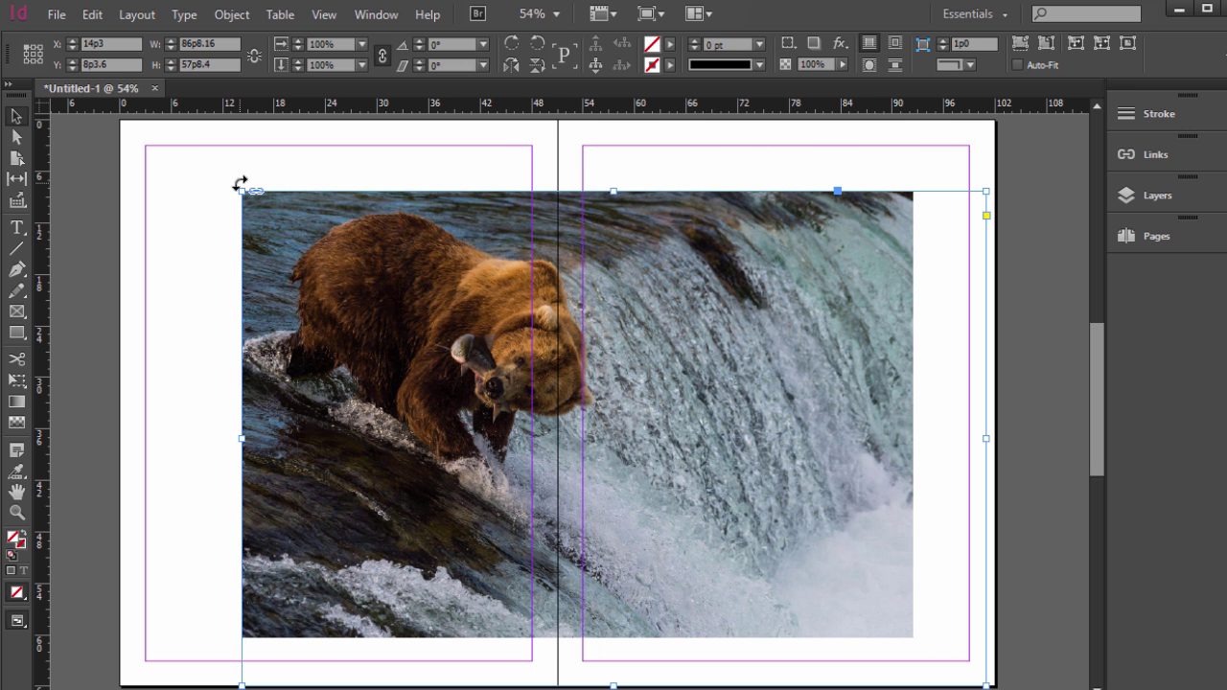
drag(241, 184, 170, 146)
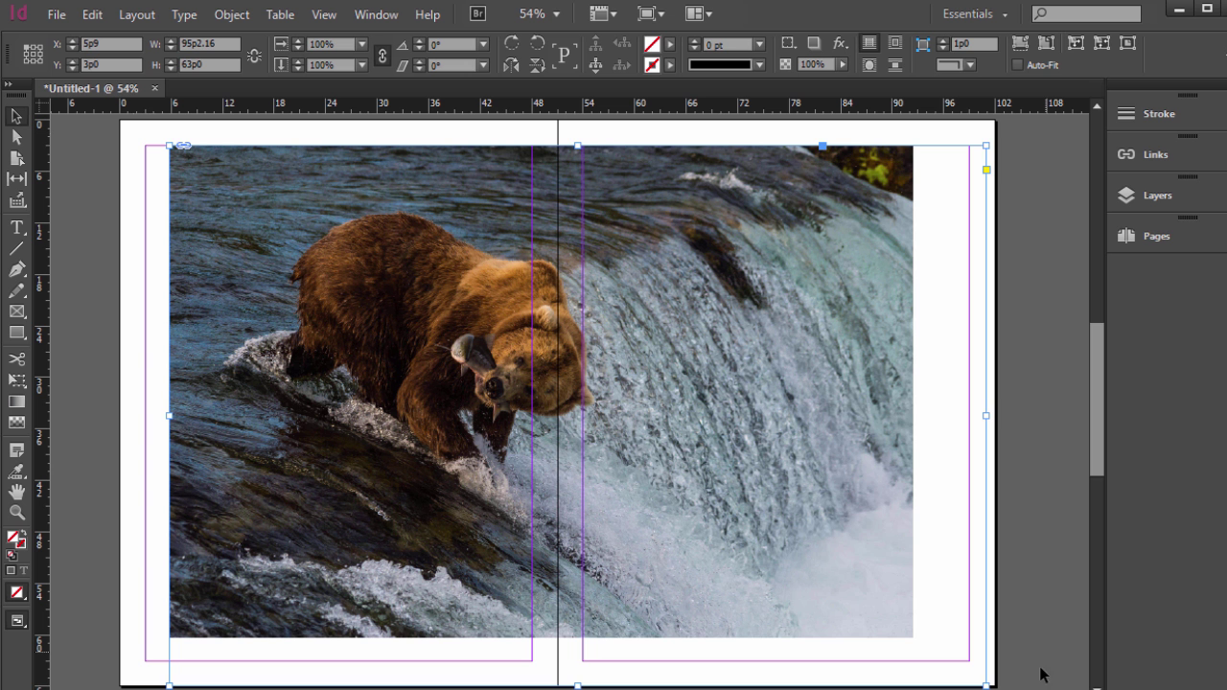
drag(982, 683, 916, 640)
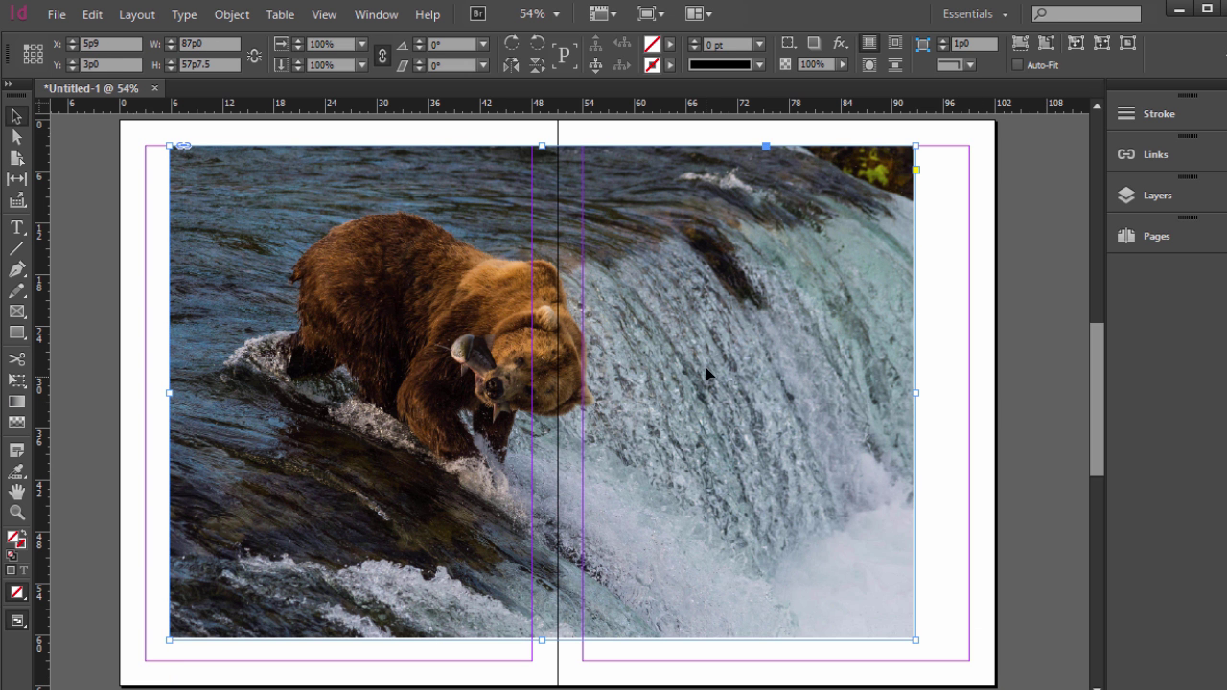
drag(519, 355, 544, 362)
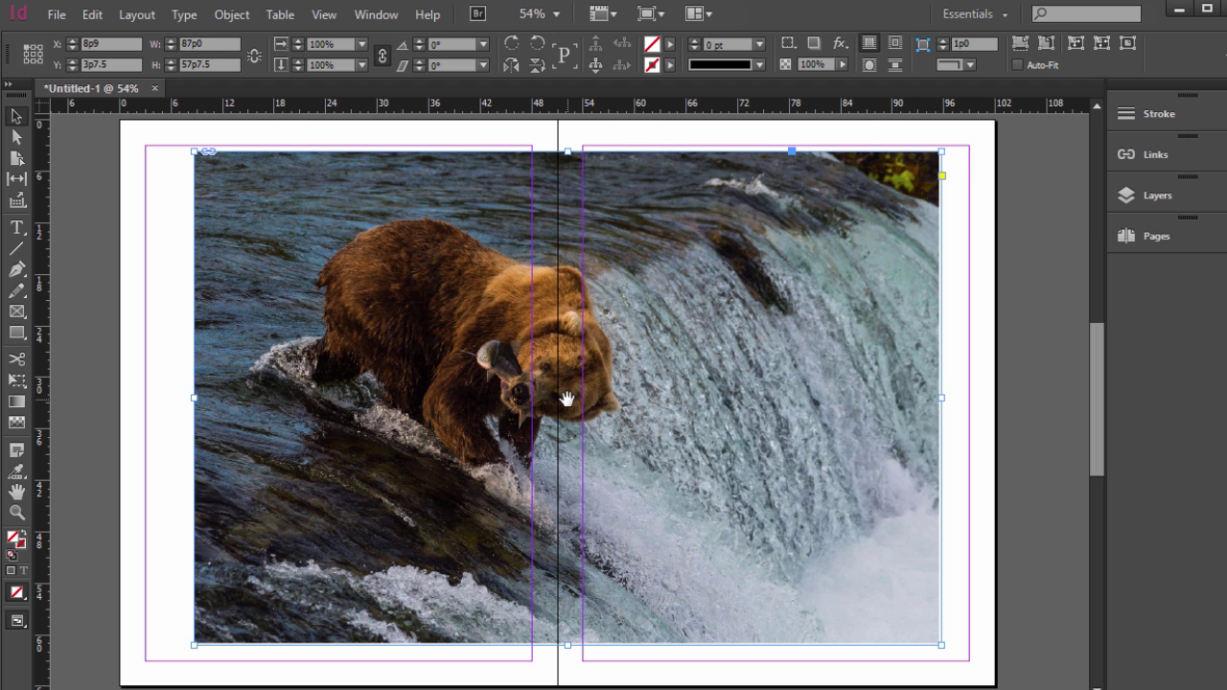
drag(567, 403, 762, 487)
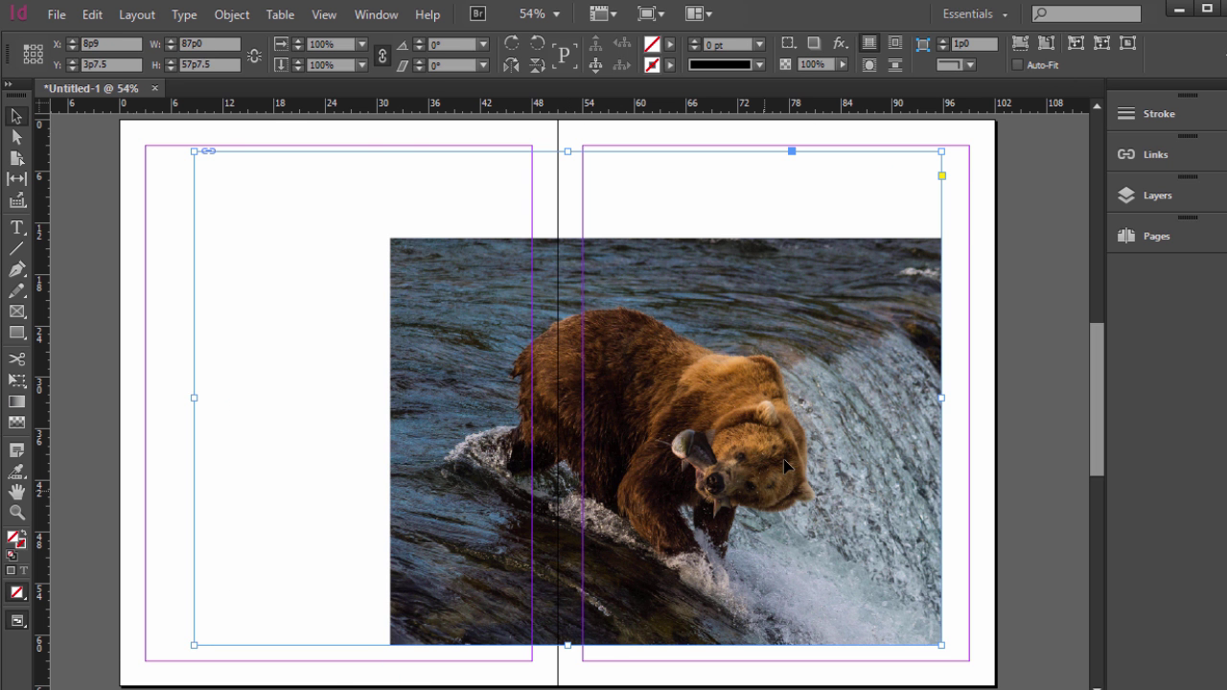
click(93, 14)
click(135, 33)
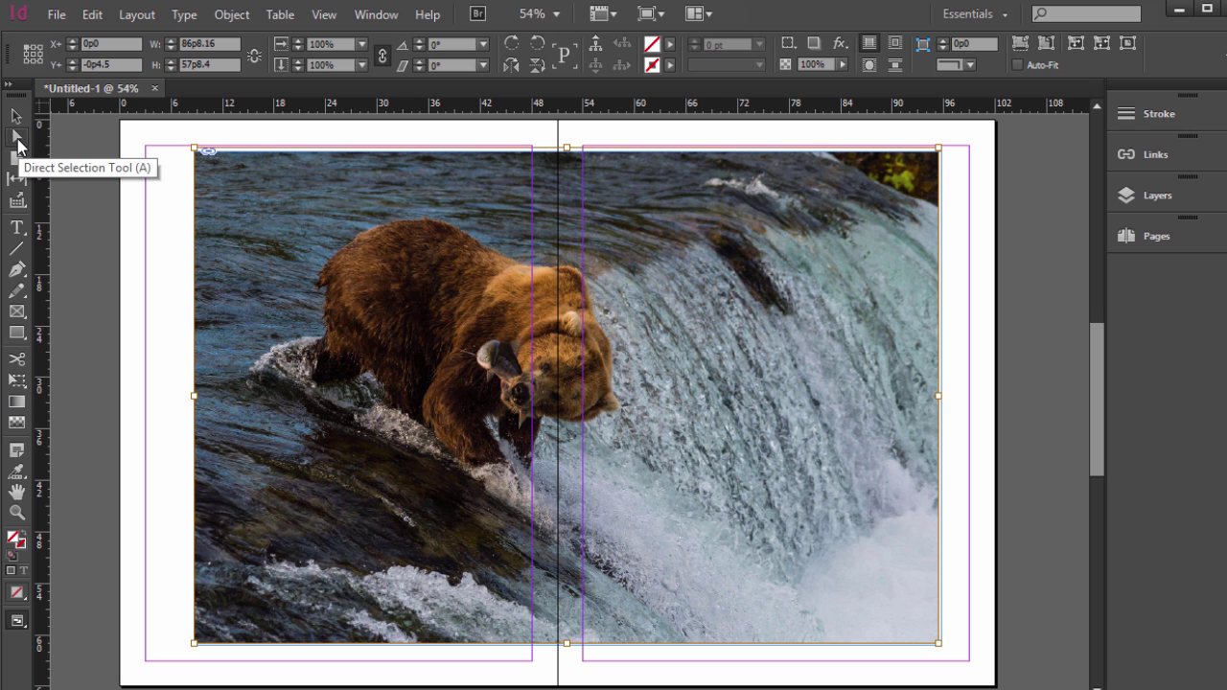
- Use the Direct Selection Tool to set the bear image to 0p0/0p0, filling its frame
click(18, 138)
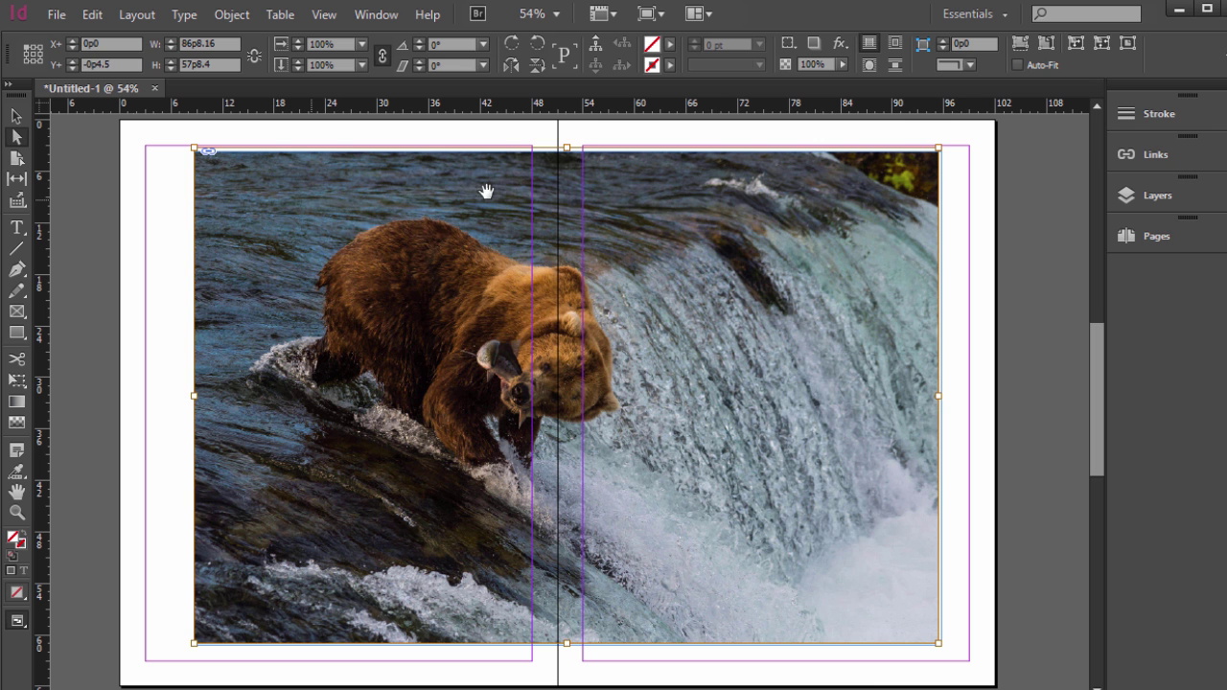
drag(705, 253, 574, 362)
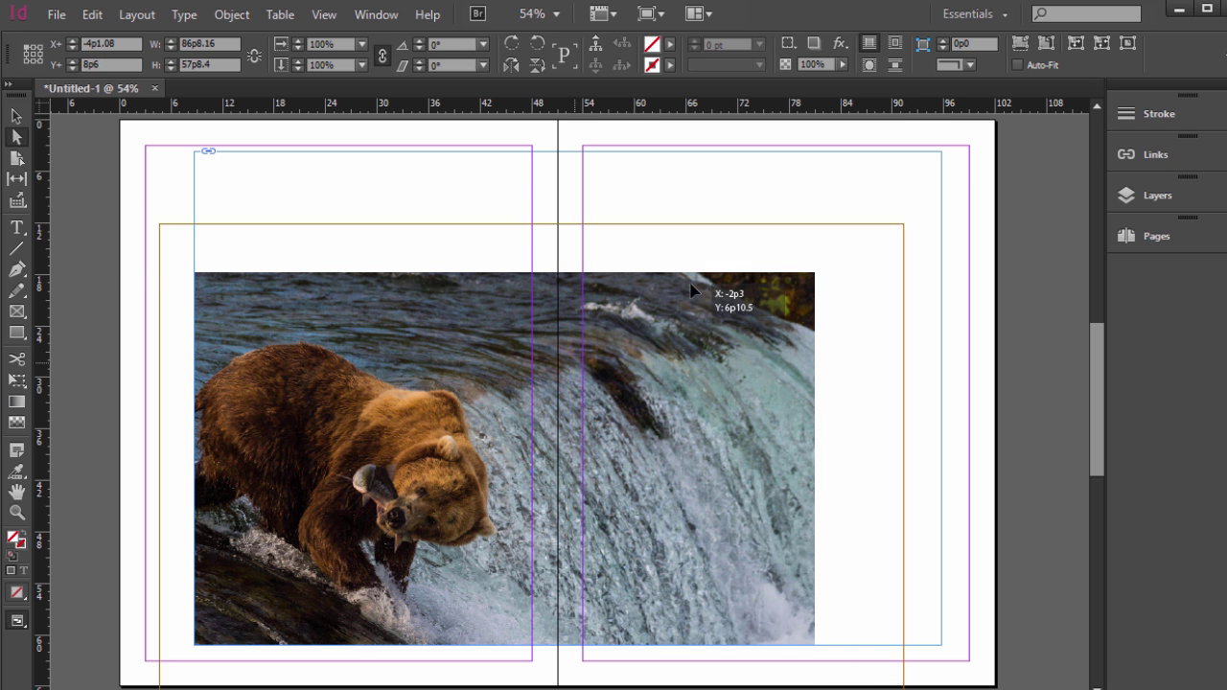
drag(690, 291, 684, 245)
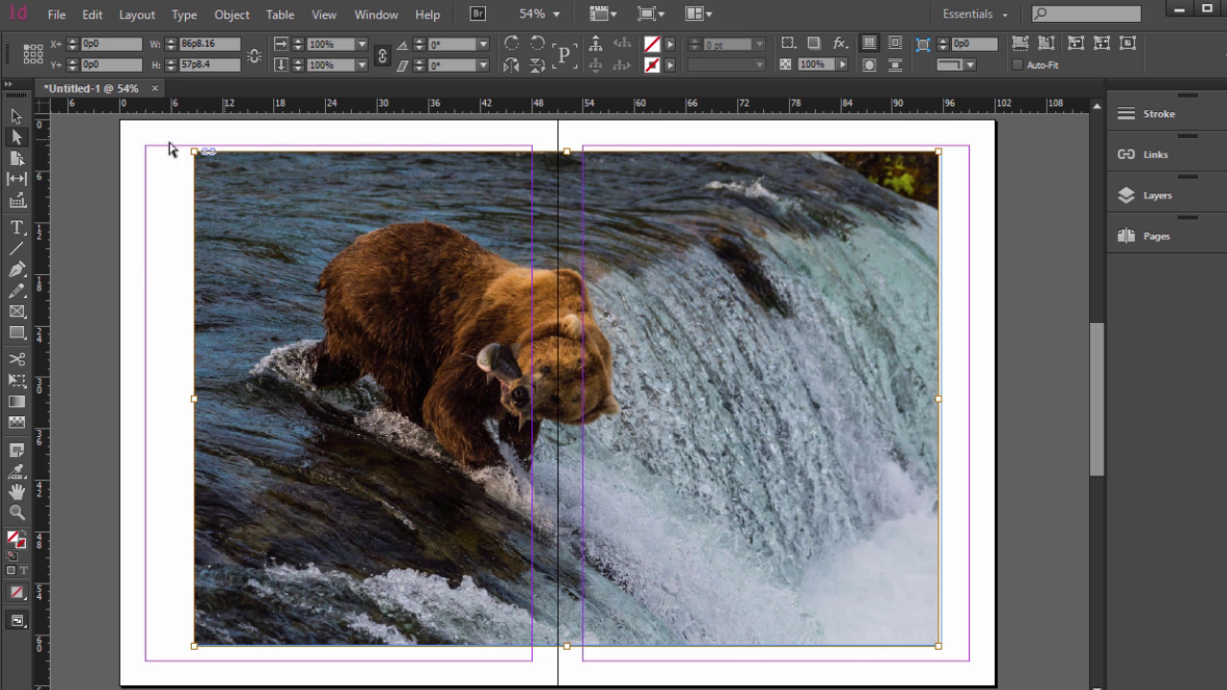
click(17, 115)
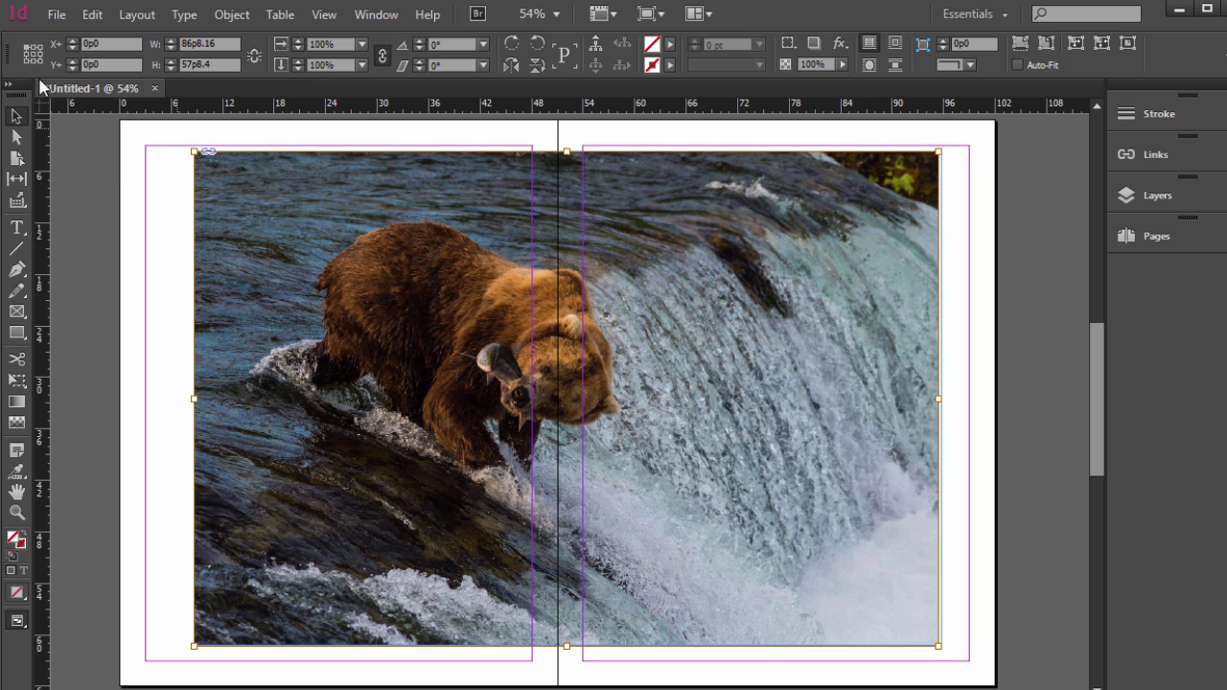
- Scale the bear photo proportionally to about 54% (33p7 × 22p3) after undoing trial crops
click(142, 209)
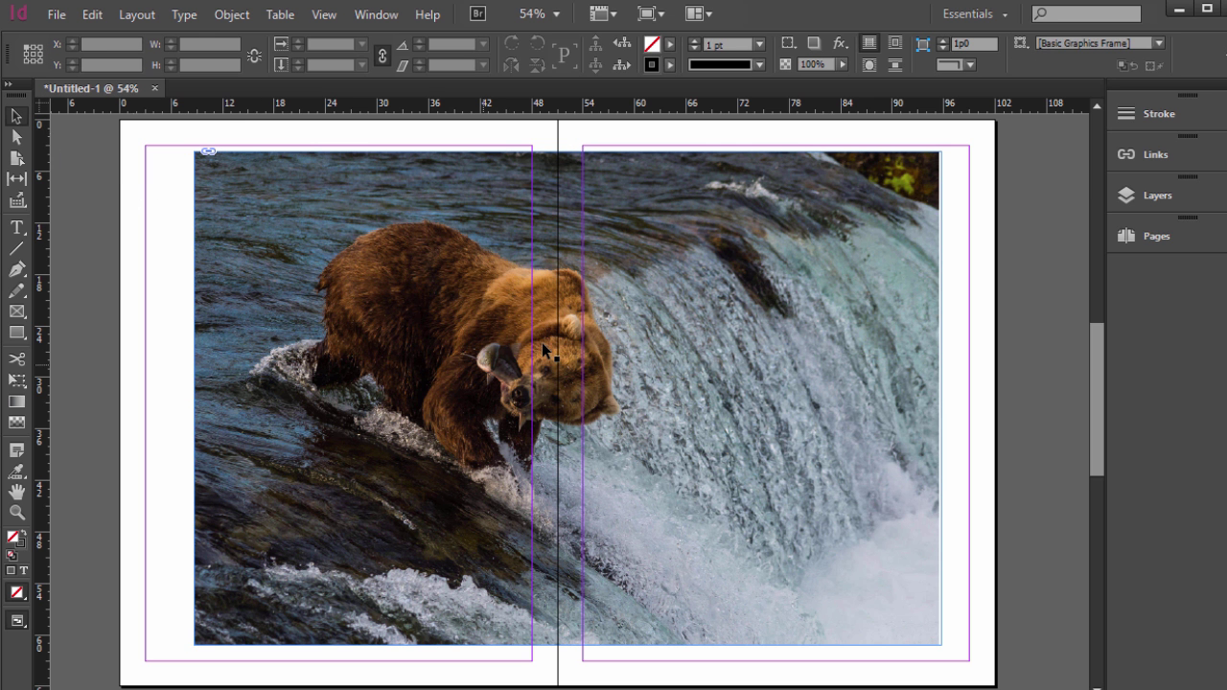
click(916, 621)
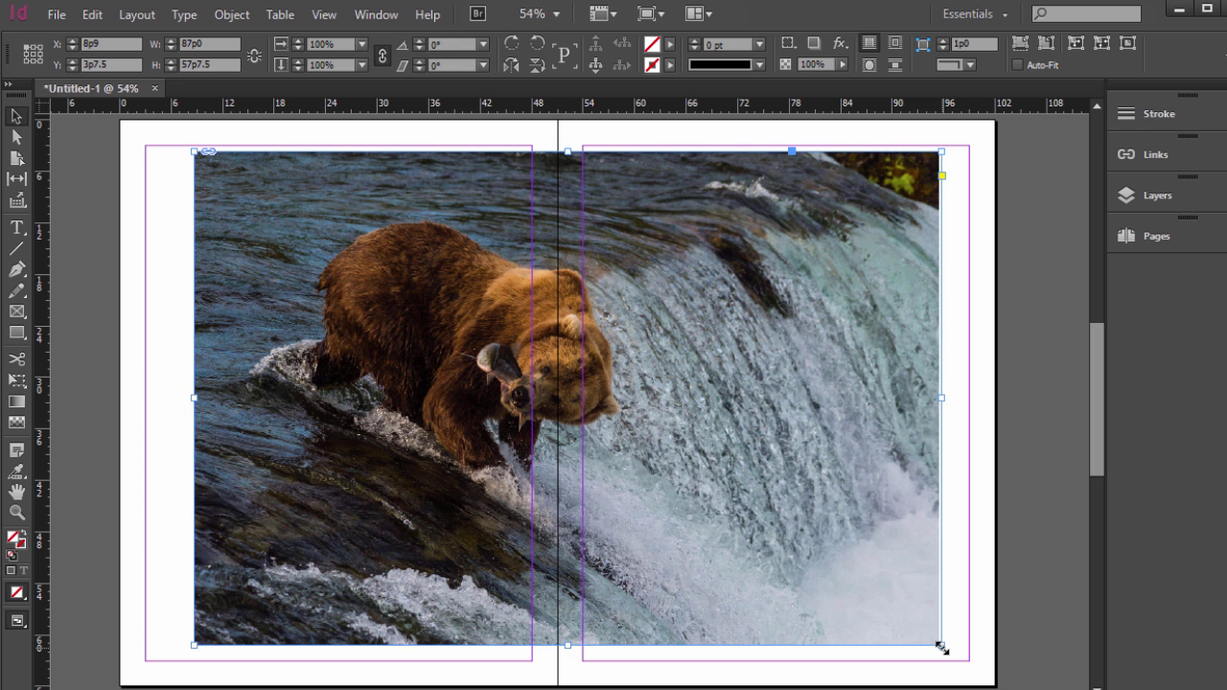
drag(941, 648, 587, 384)
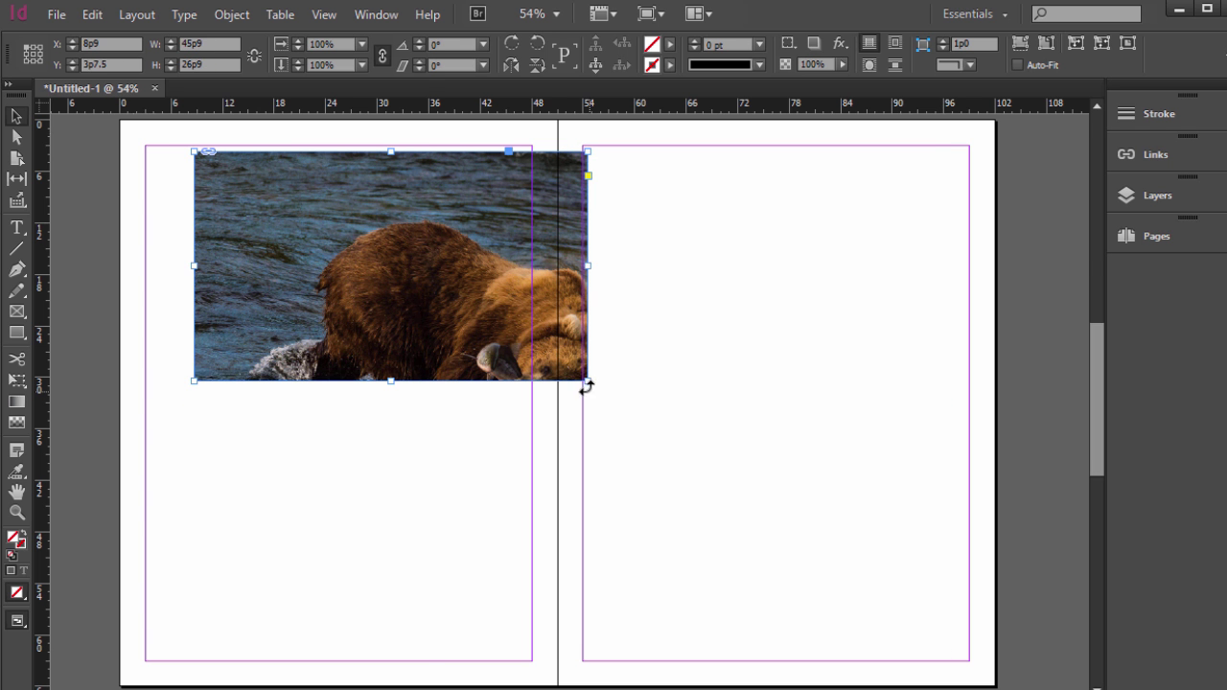
click(92, 15)
click(125, 33)
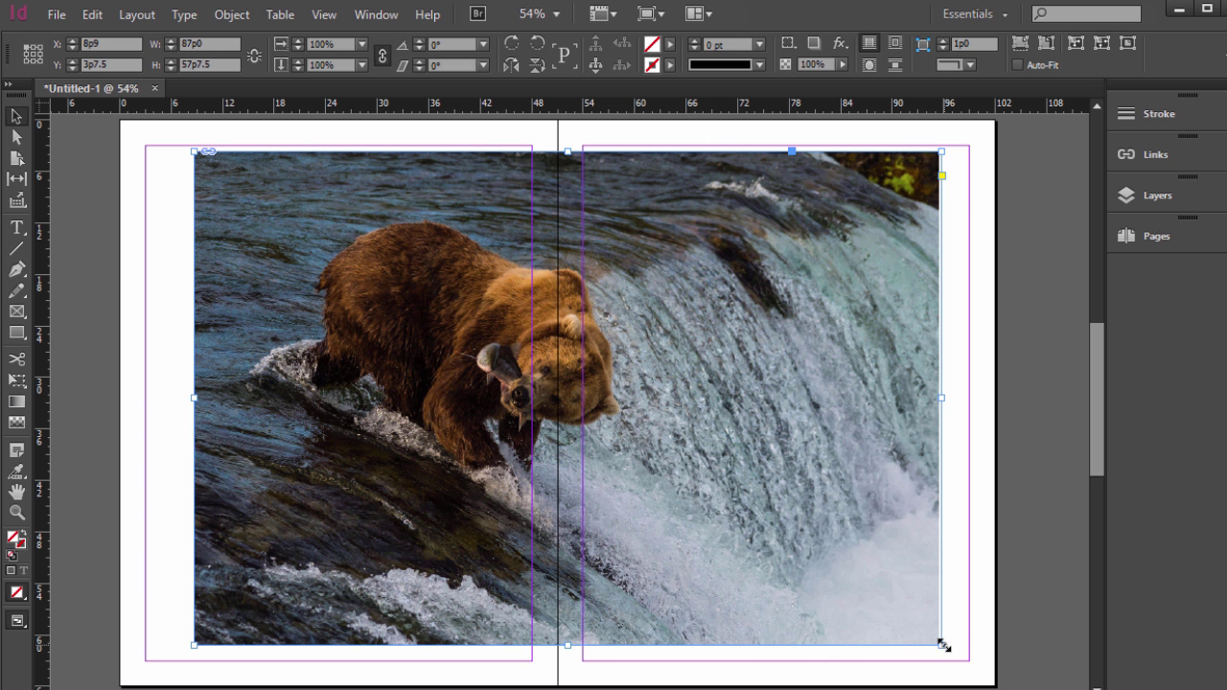
drag(944, 647, 582, 269)
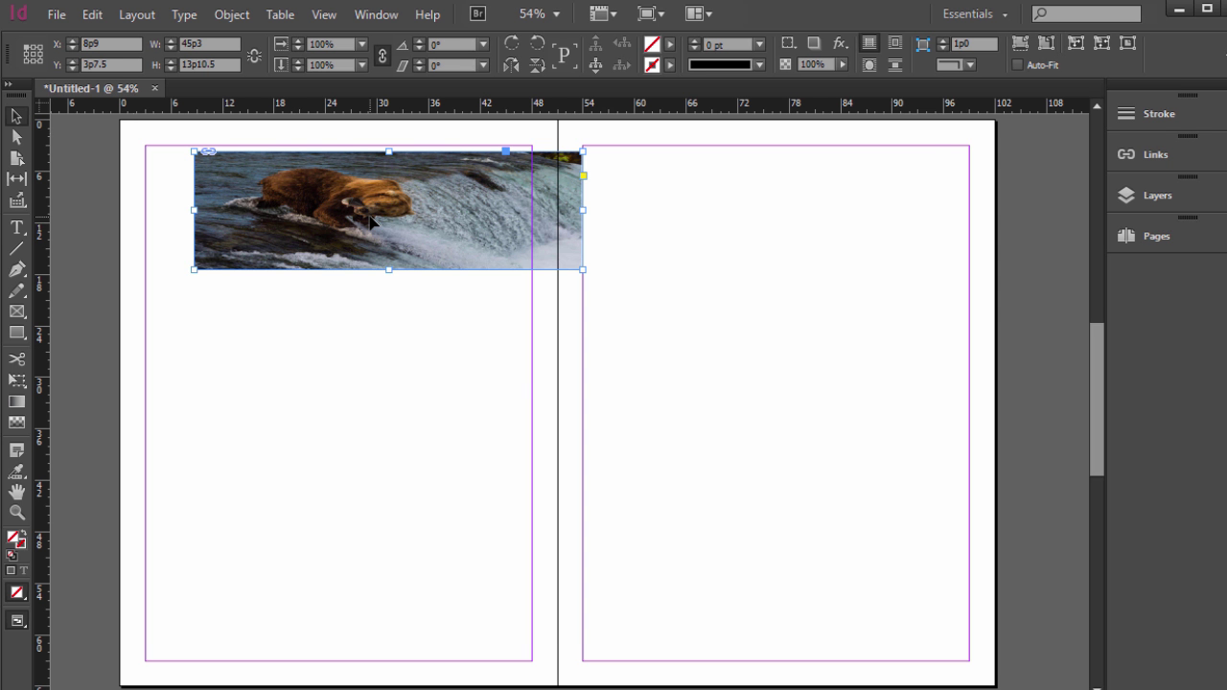
key(ctrl+z)
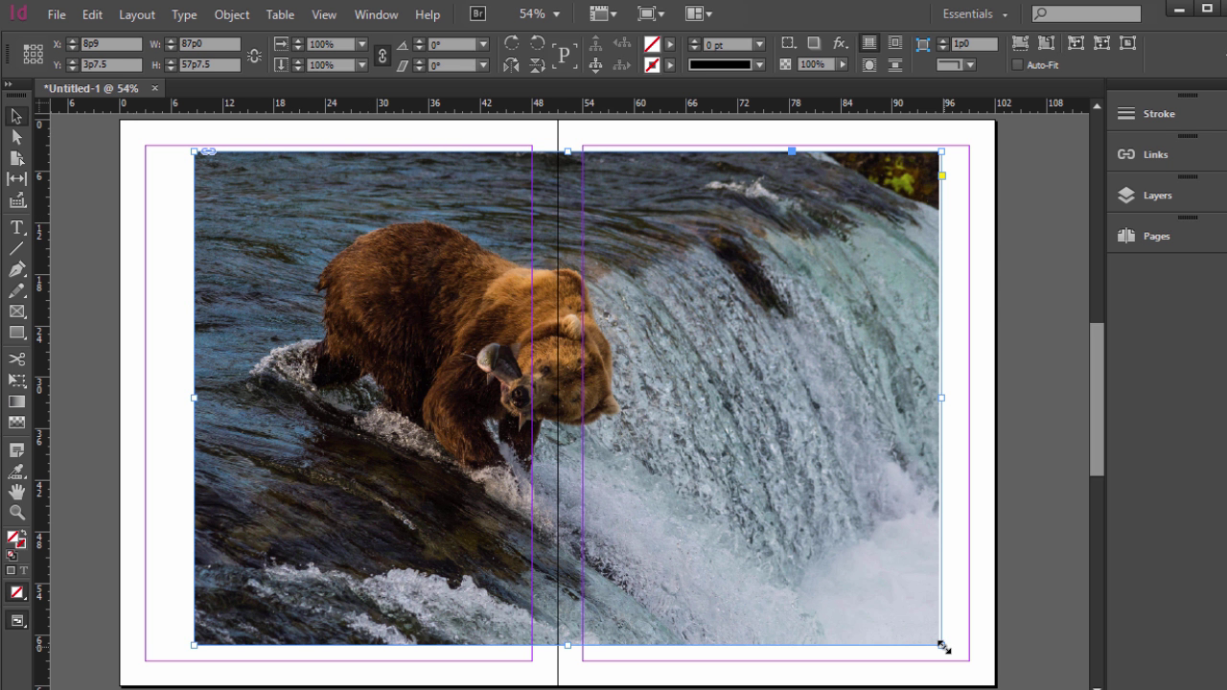
drag(944, 648, 380, 341)
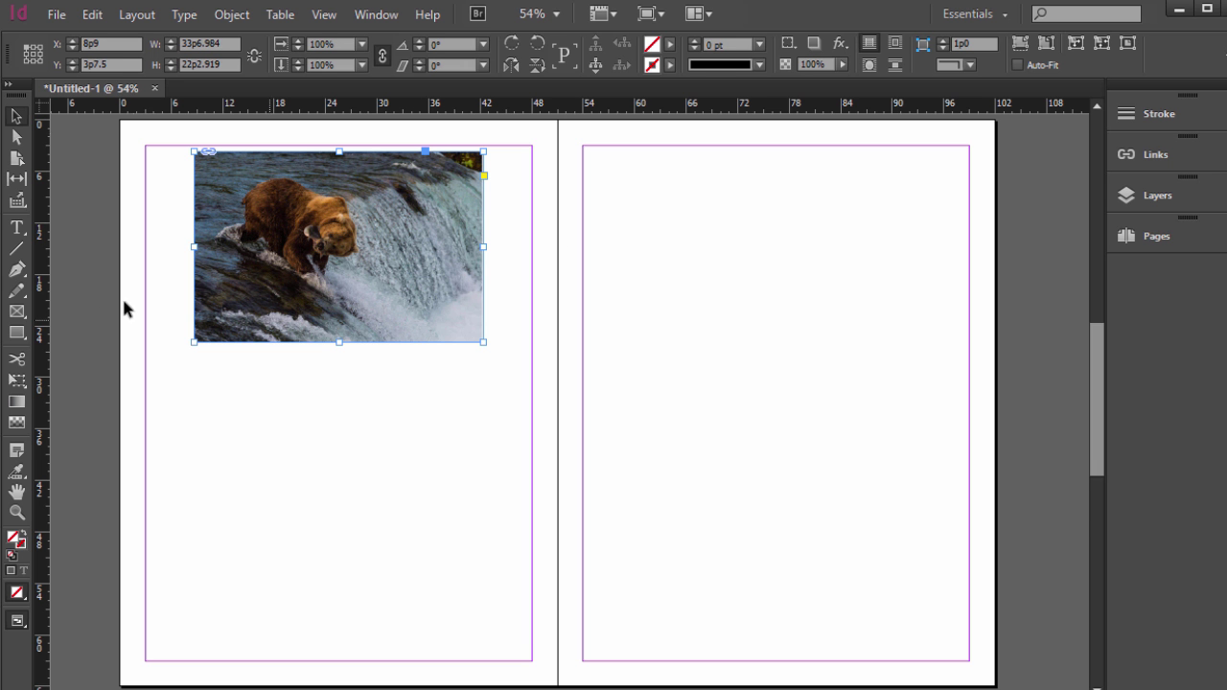
- Draw a rectangle frame on the right page and place photo 68684811 into it
drag(16, 333, 81, 330)
drag(584, 179, 905, 461)
click(57, 14)
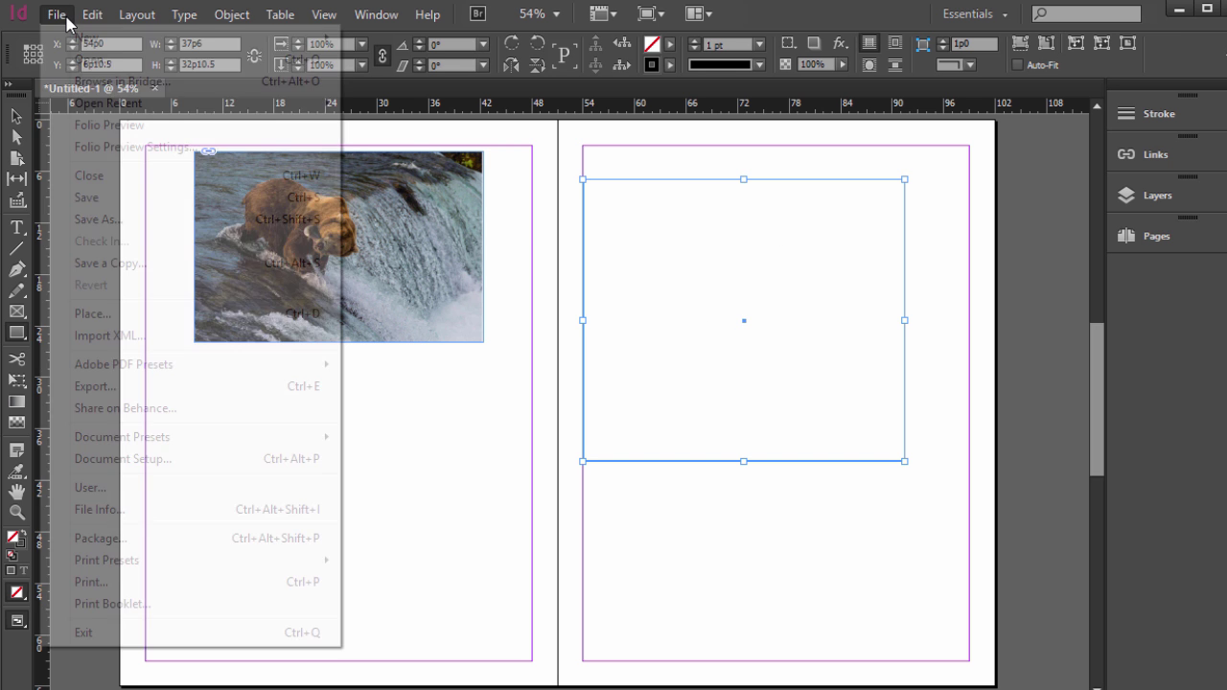
click(151, 315)
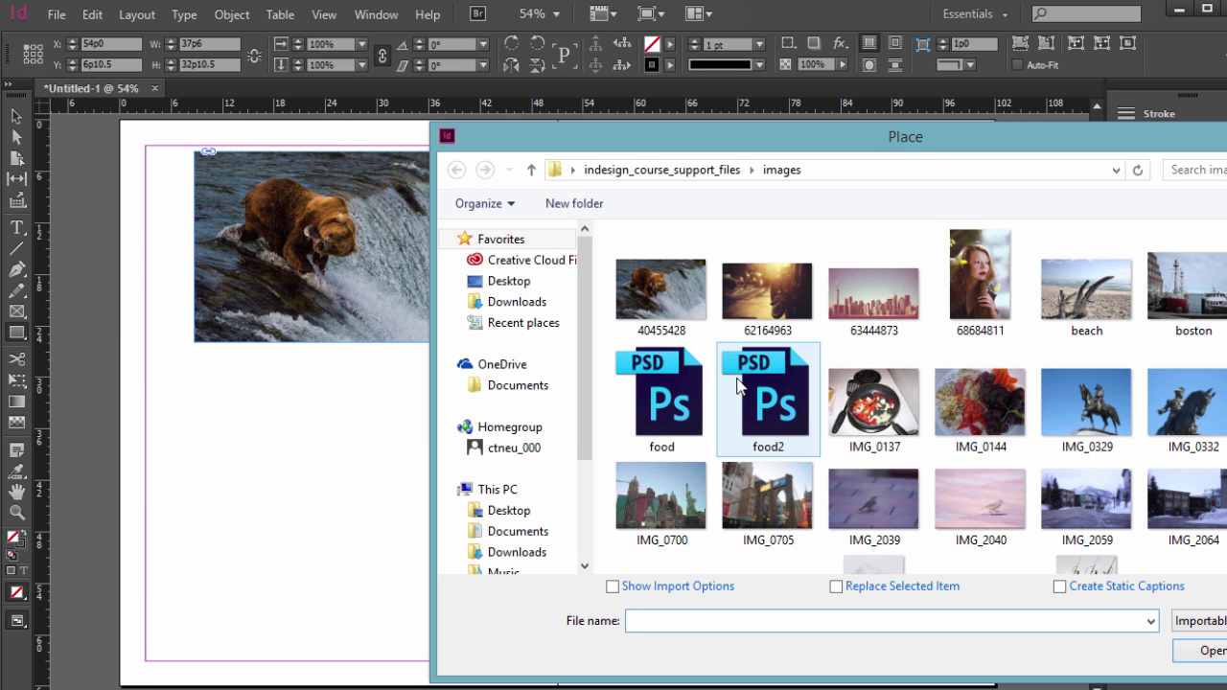
click(986, 278)
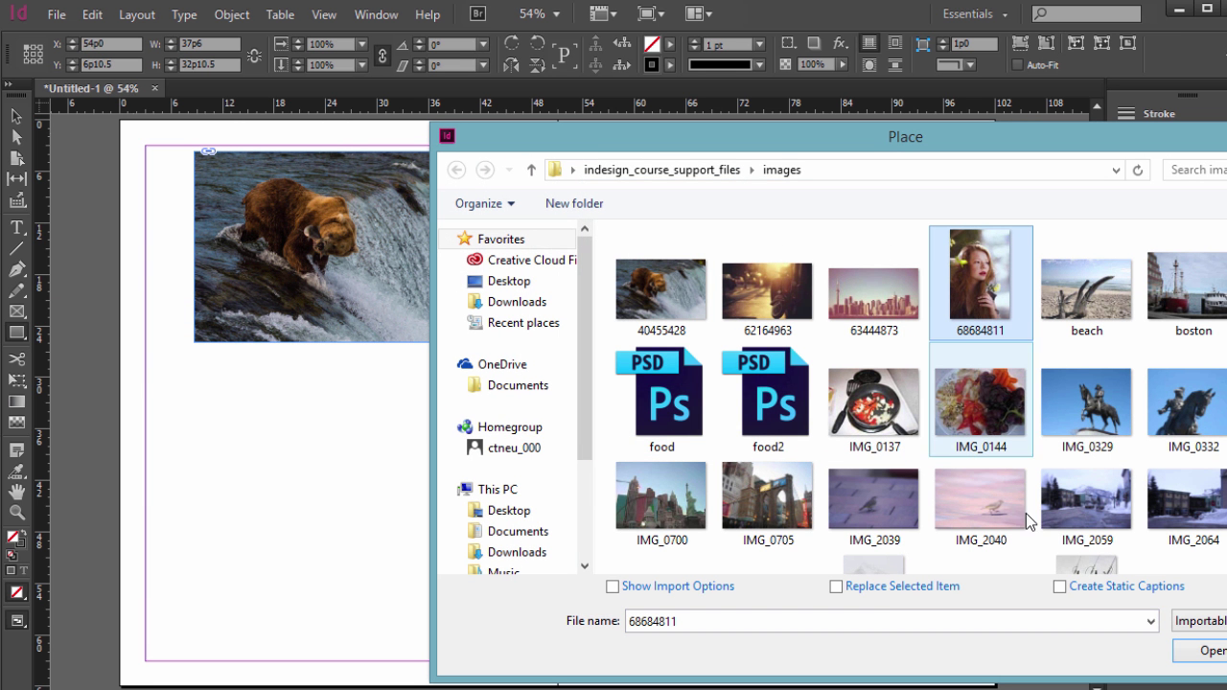
click(836, 587)
click(1208, 652)
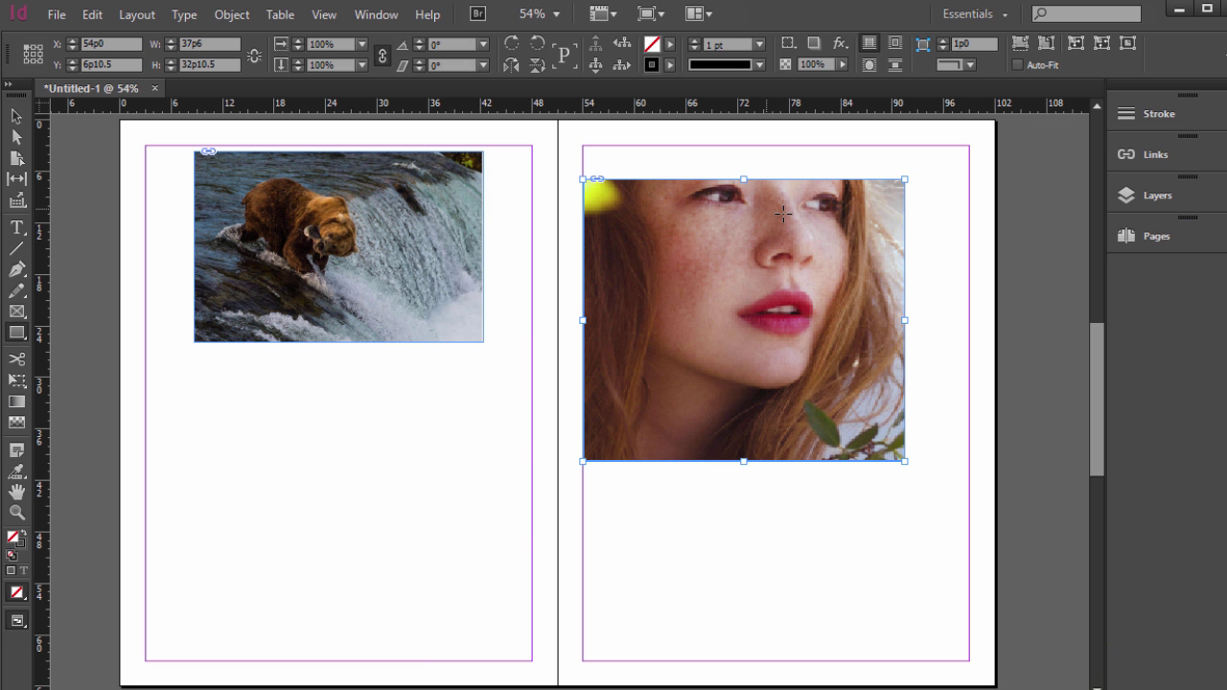
- Move the portrait frame down-right and shift the image down-left inside it
click(17, 117)
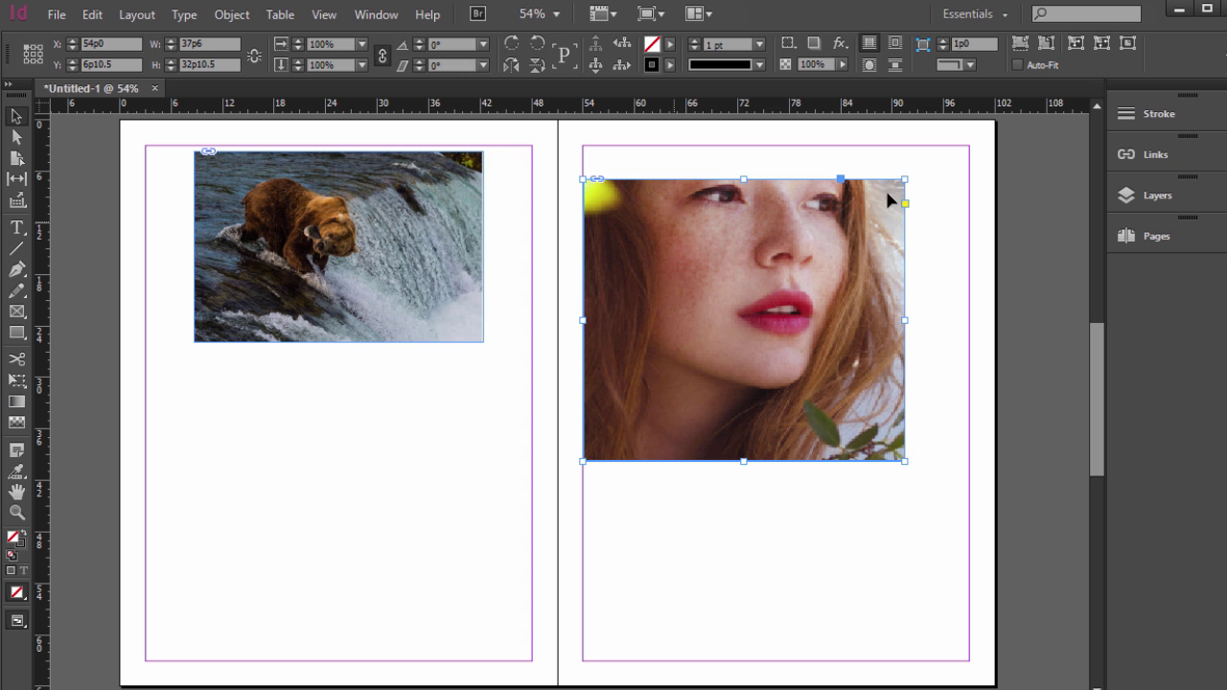
drag(746, 283, 765, 323)
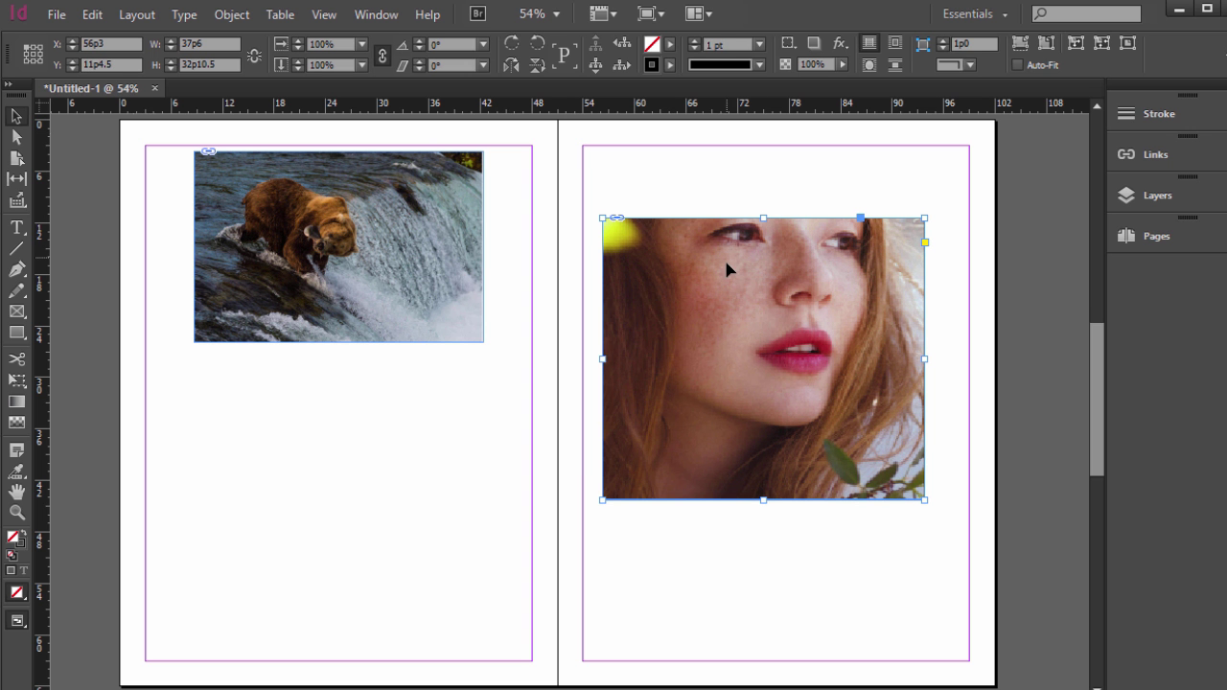
click(16, 137)
click(753, 365)
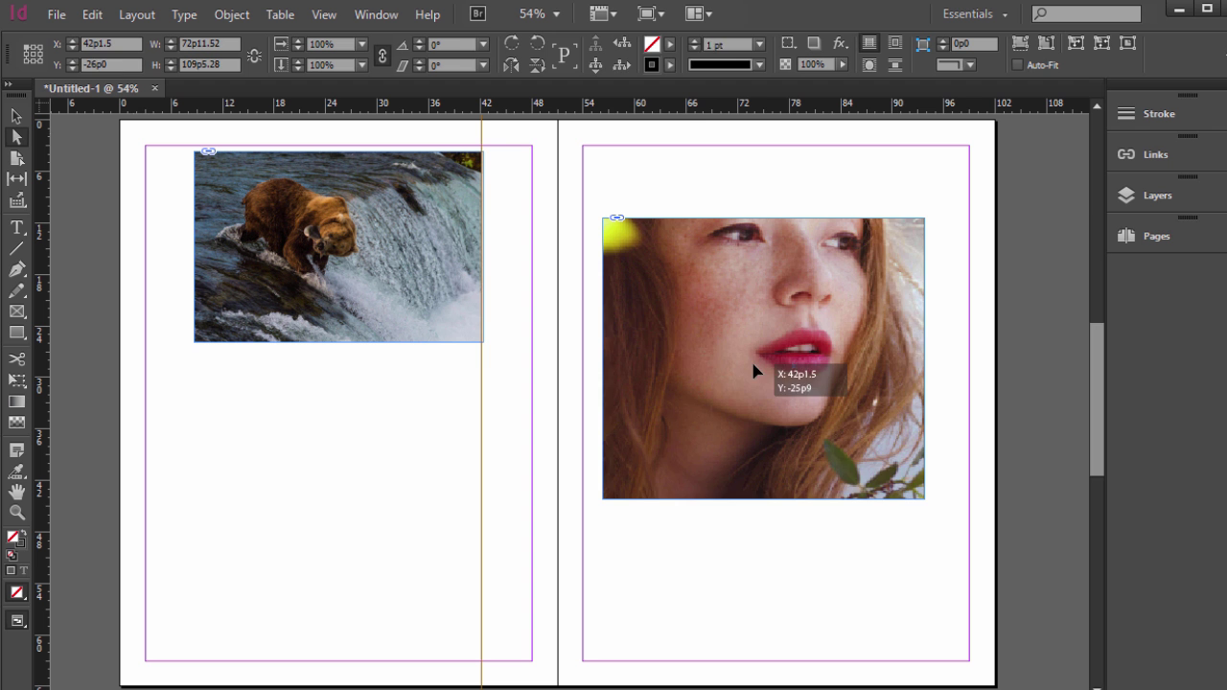
drag(753, 366, 651, 427)
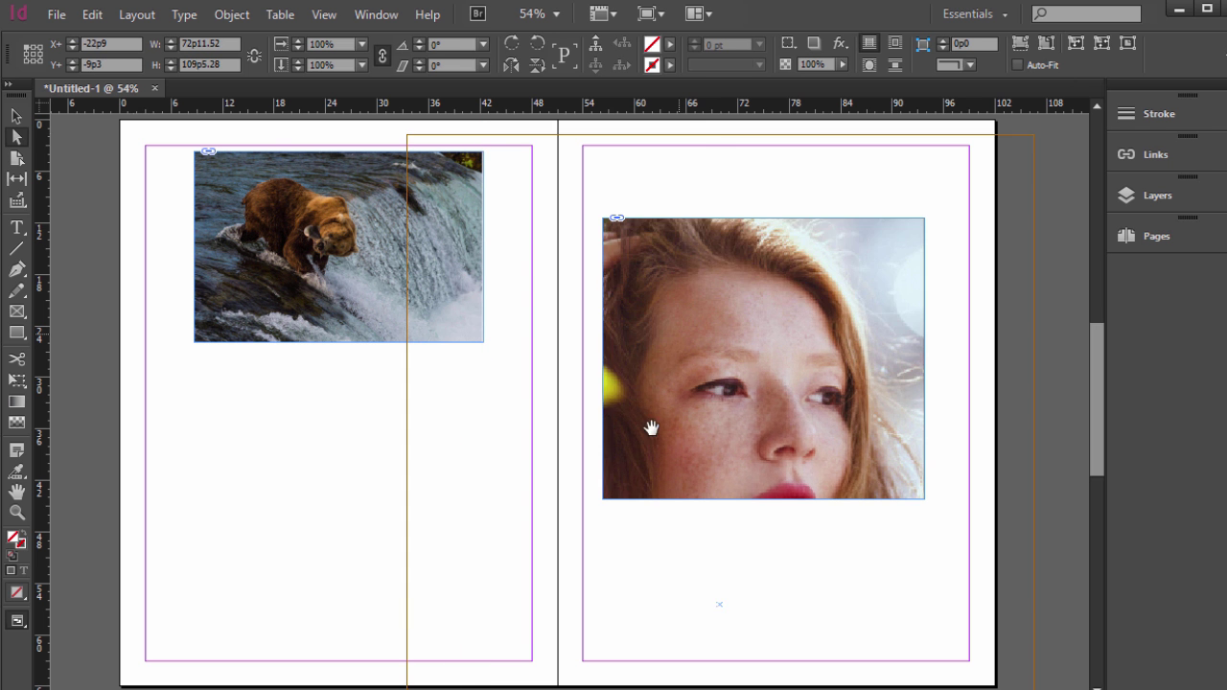
- Shrink the portrait to about 51.7% inside its frame so the whole face shows
drag(406, 134, 680, 419)
drag(754, 556, 756, 332)
drag(574, 163, 687, 332)
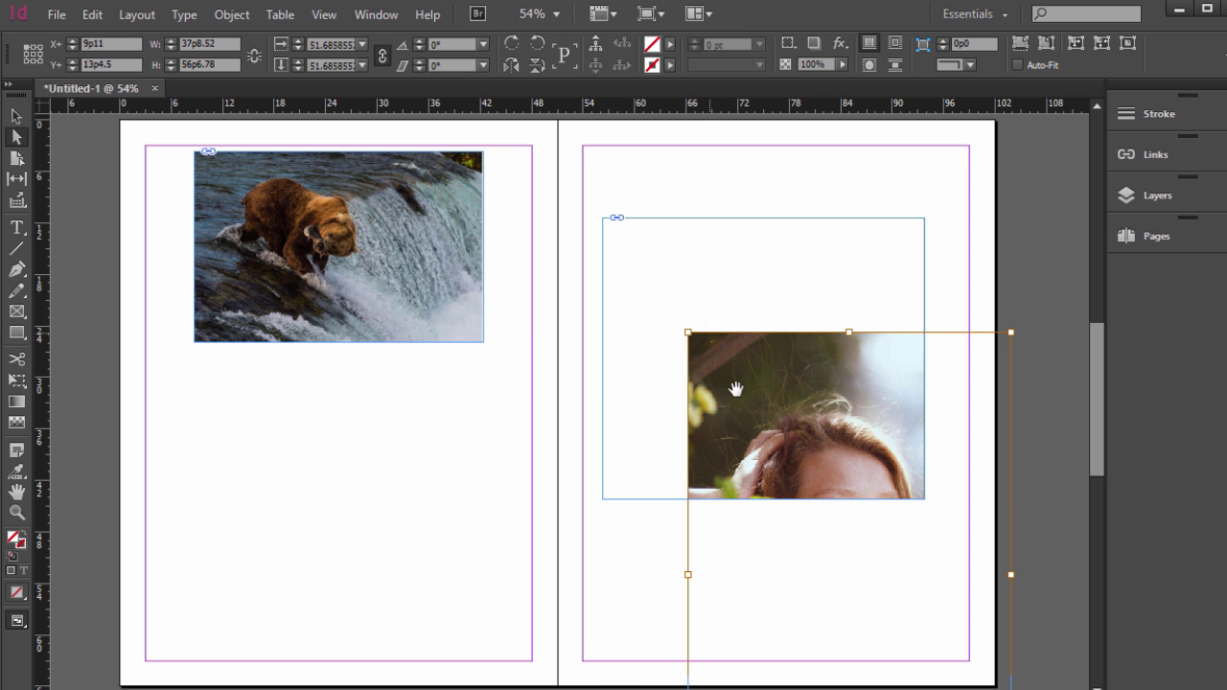
drag(830, 550, 741, 365)
drag(917, 632, 937, 639)
- Set View > Display Performance to High Quality Display
click(317, 17)
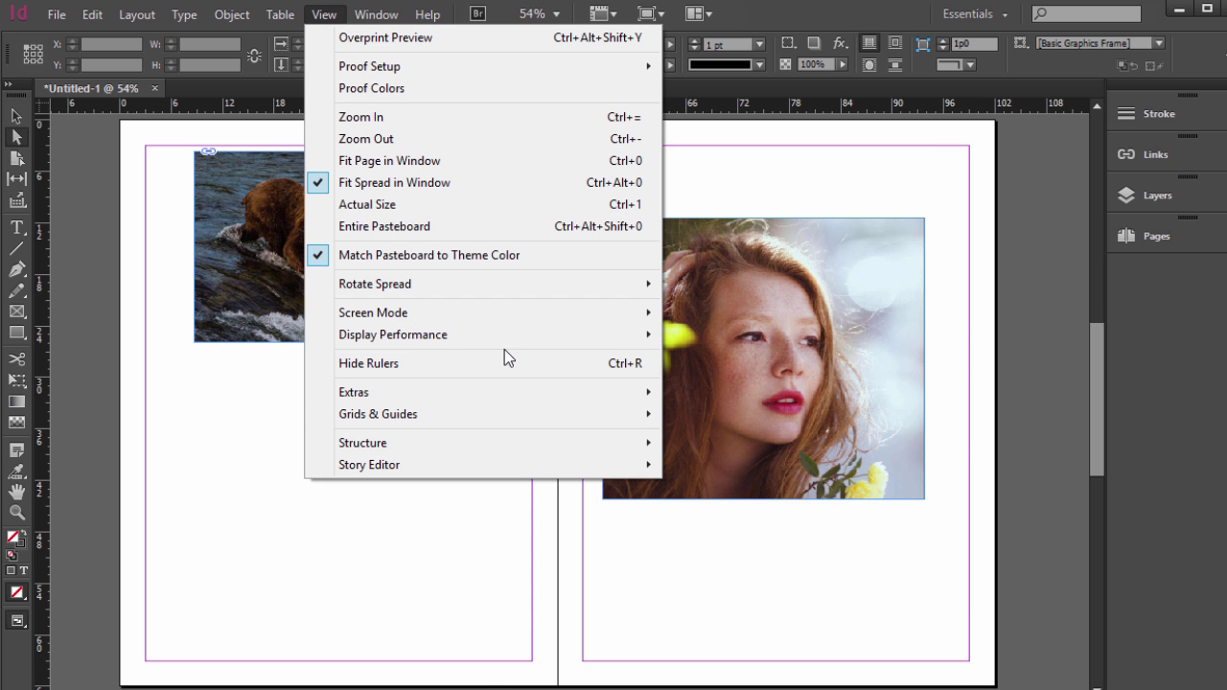
mouse_move(511, 332)
click(780, 376)
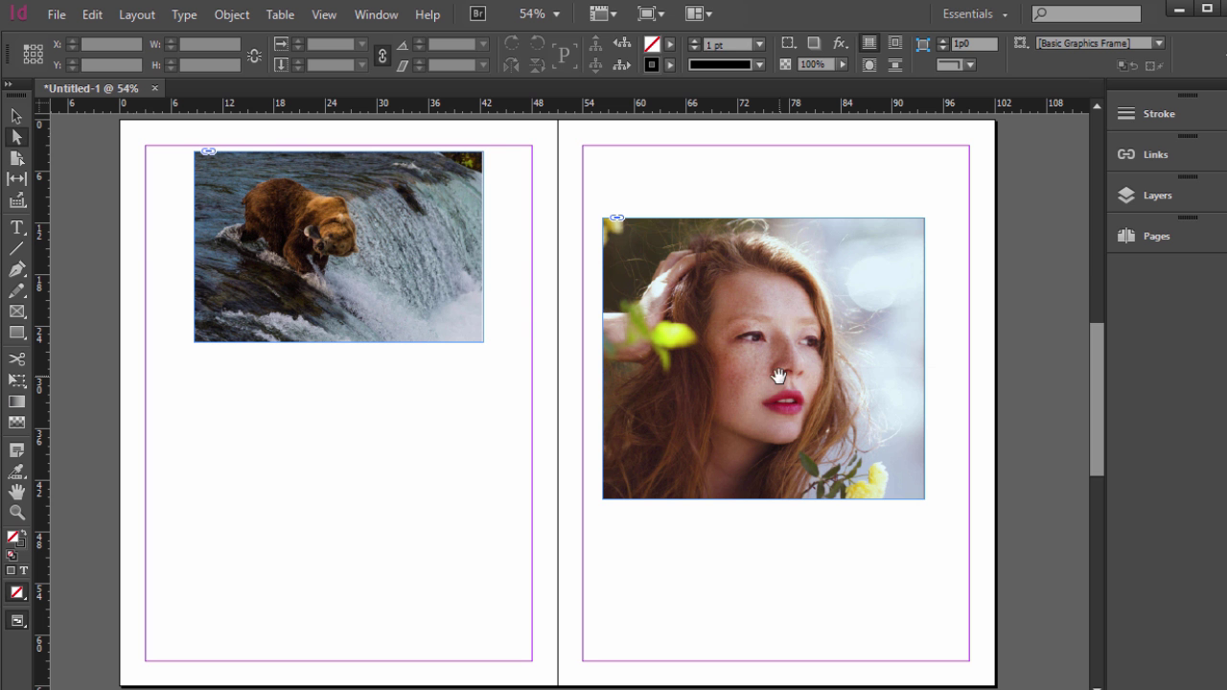
- Switch to the Selection Tool (V) and browse the Pen and Rectangle tool flyouts
key(v)
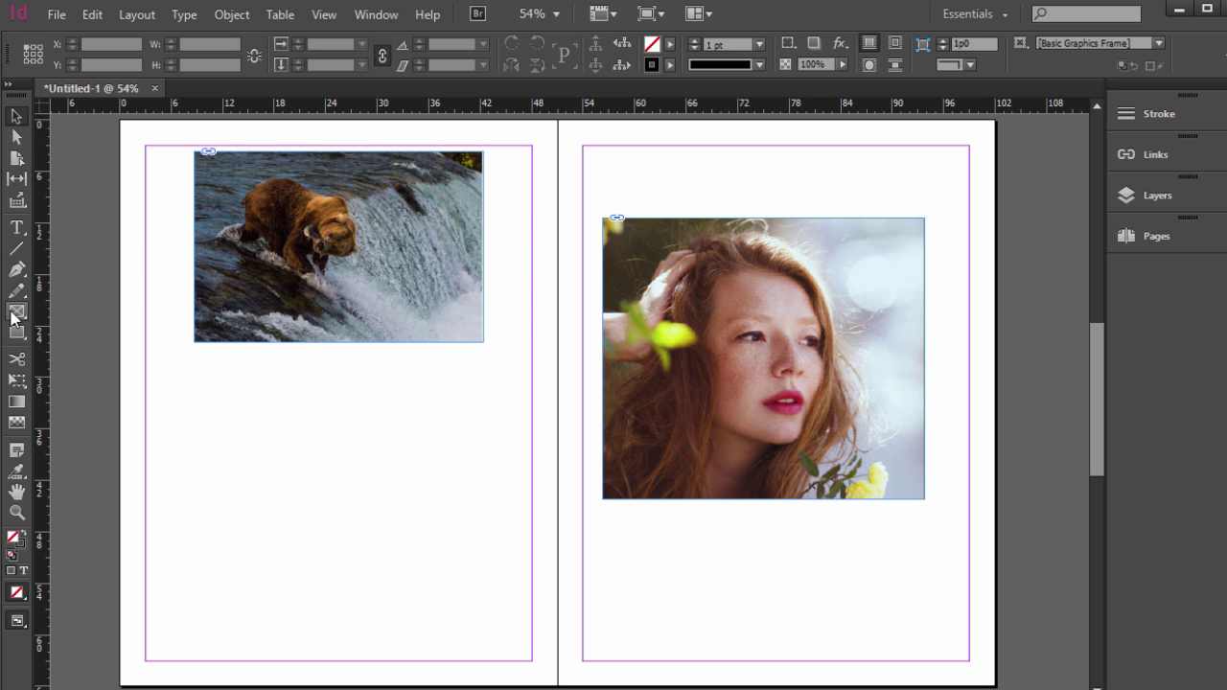
click(16, 272)
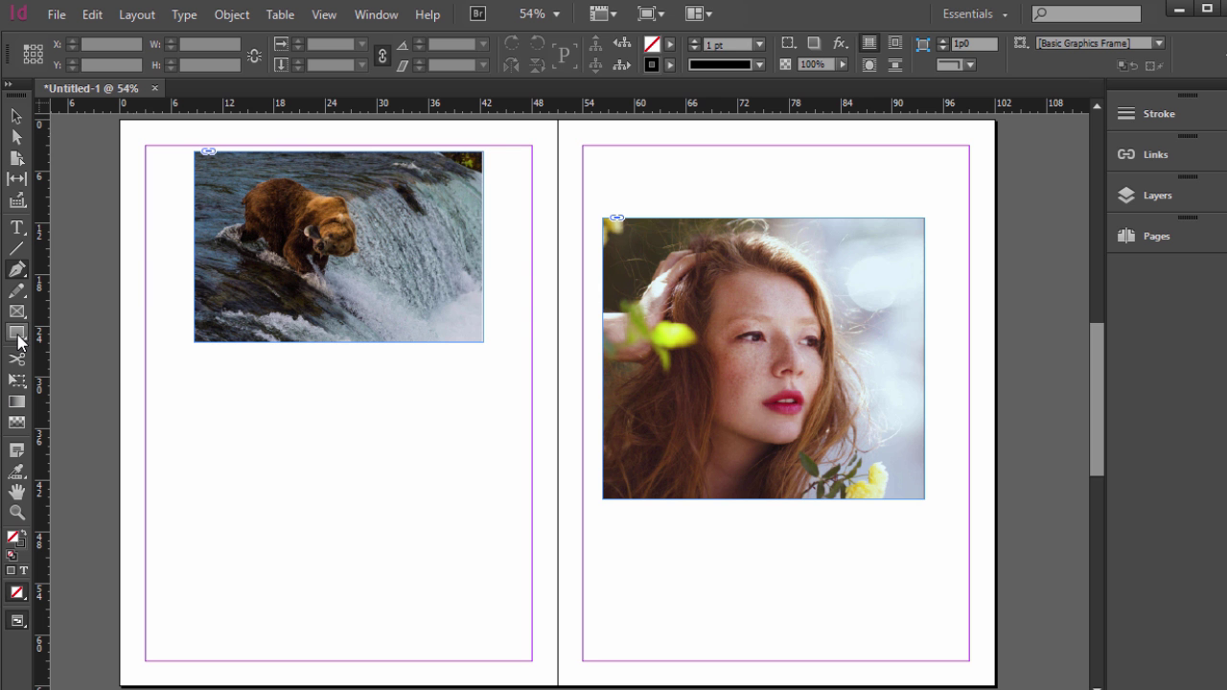
click(19, 333)
click(19, 335)
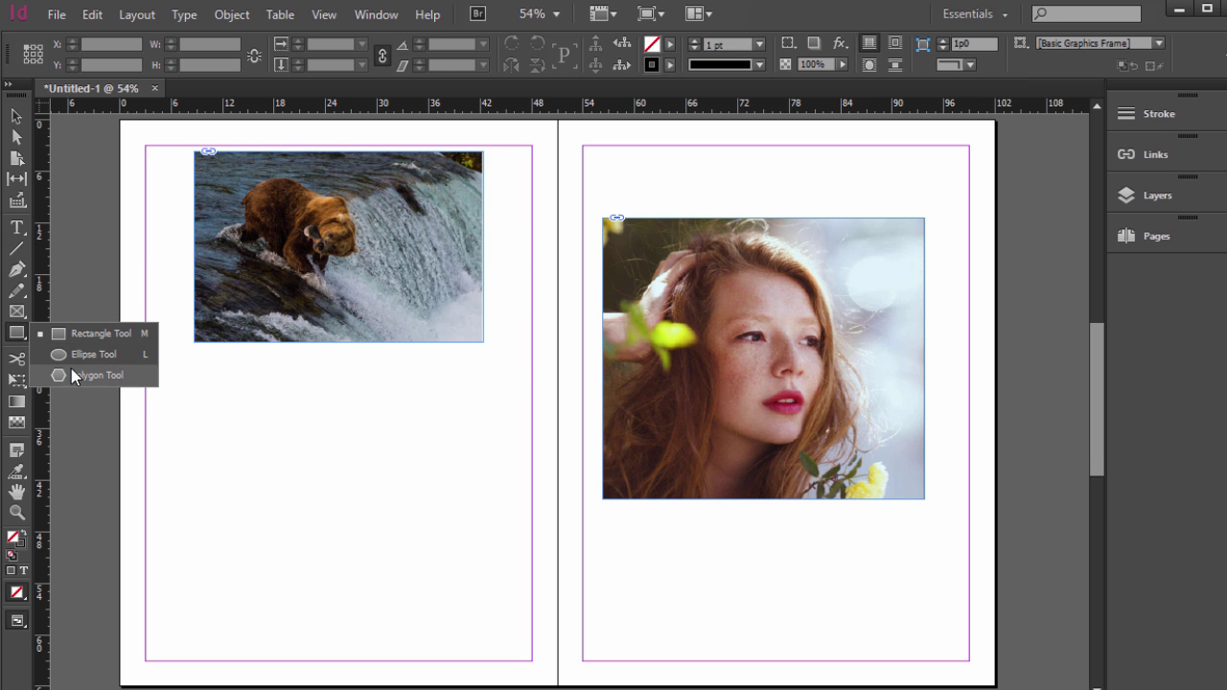
click(18, 338)
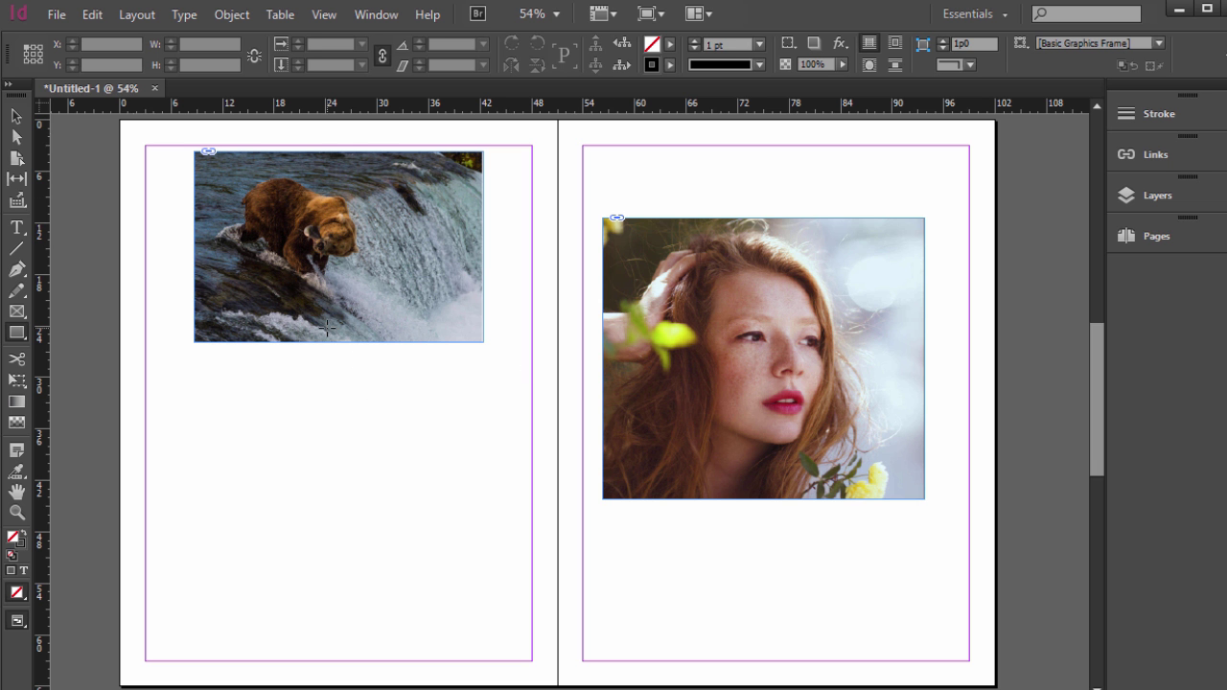
- Move the bear photo frame down to mid-left page, undoing an accidental image shift
click(16, 117)
drag(349, 213, 366, 280)
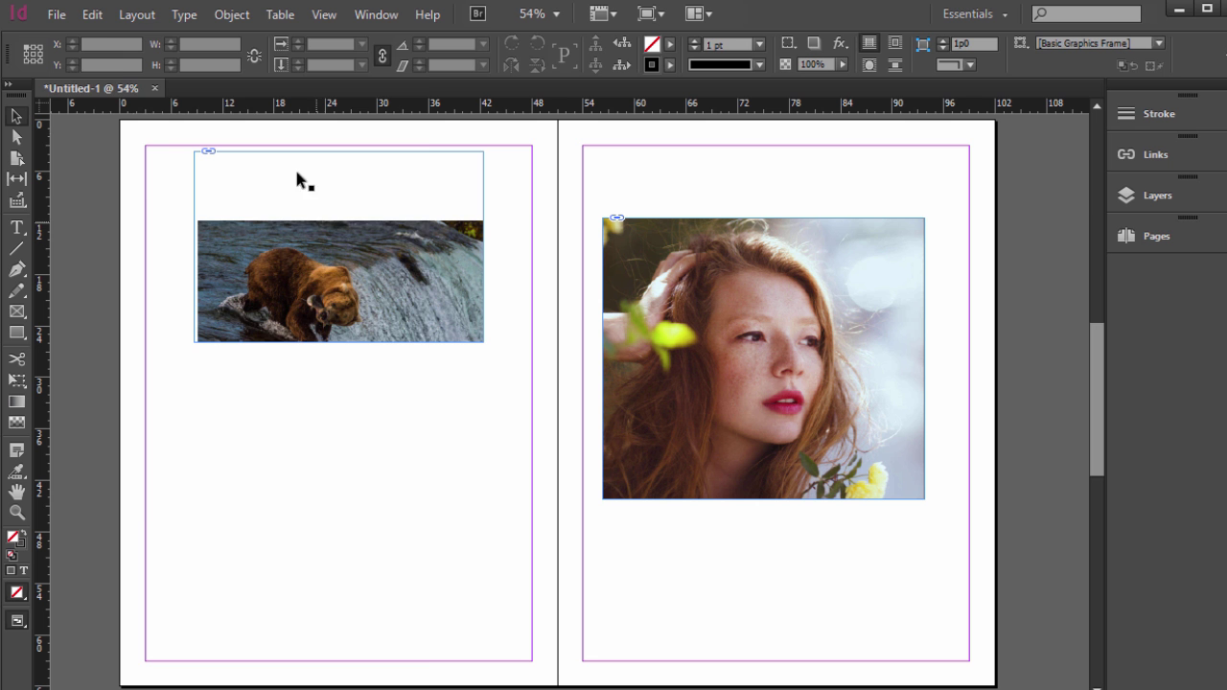
click(92, 14)
click(104, 37)
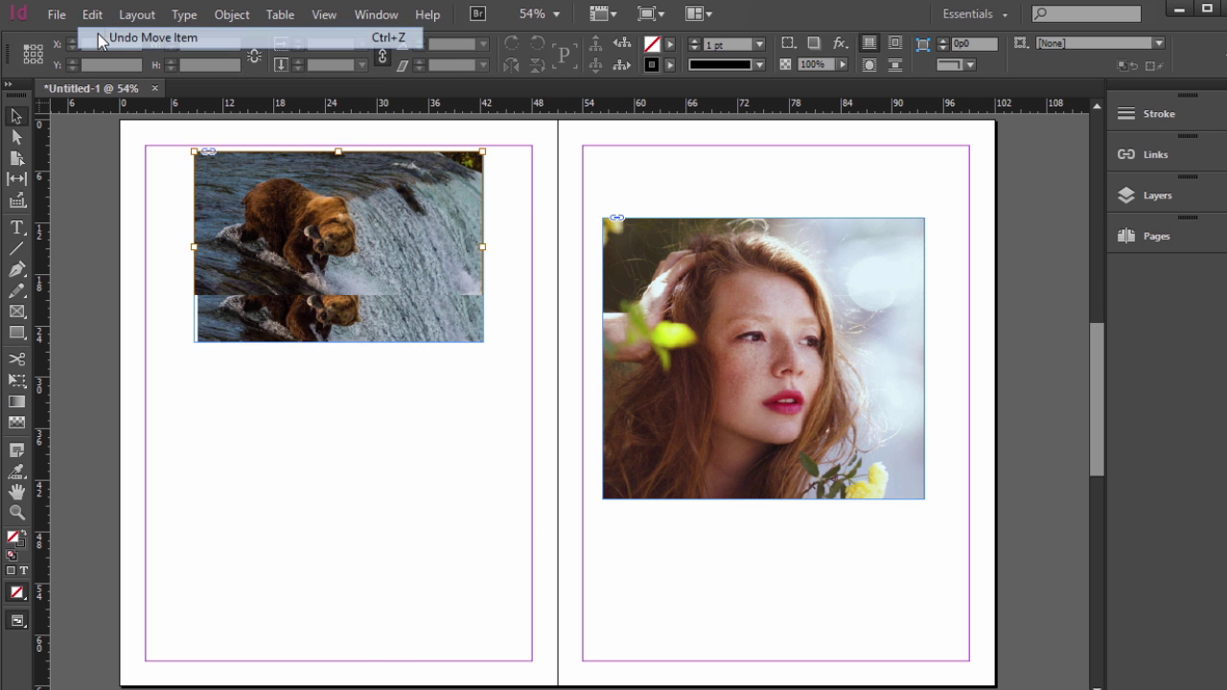
click(460, 471)
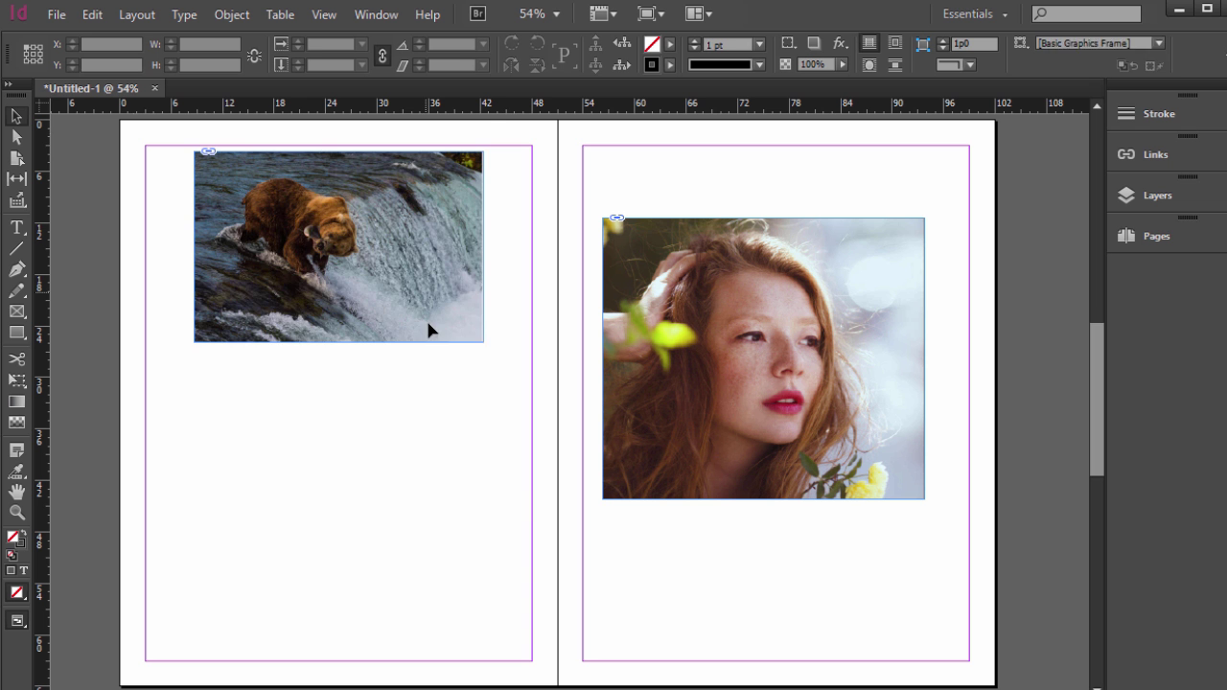
drag(429, 330, 485, 509)
- Resize the bear frame by its corner to 31p6 × 20p10.5, then deselect it
mouse_move(485, 424)
mouse_down()
mouse_move(426, 425)
mouse_move(499, 424)
mouse_up()
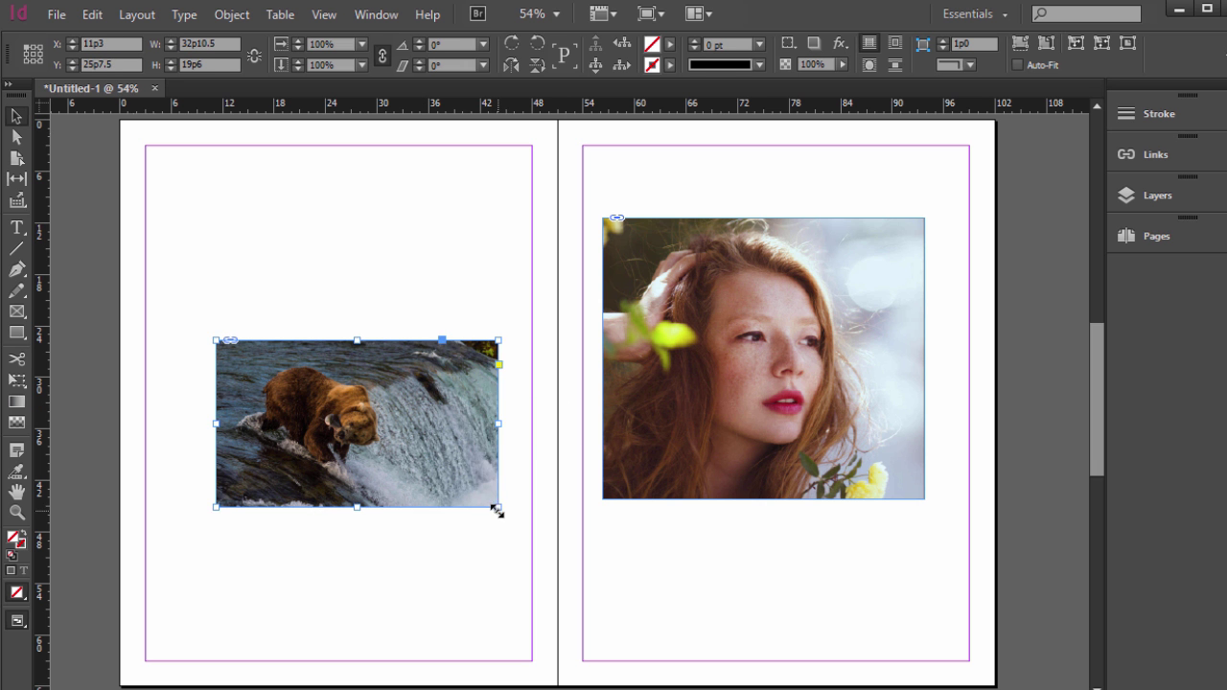
drag(495, 510, 487, 520)
click(16, 139)
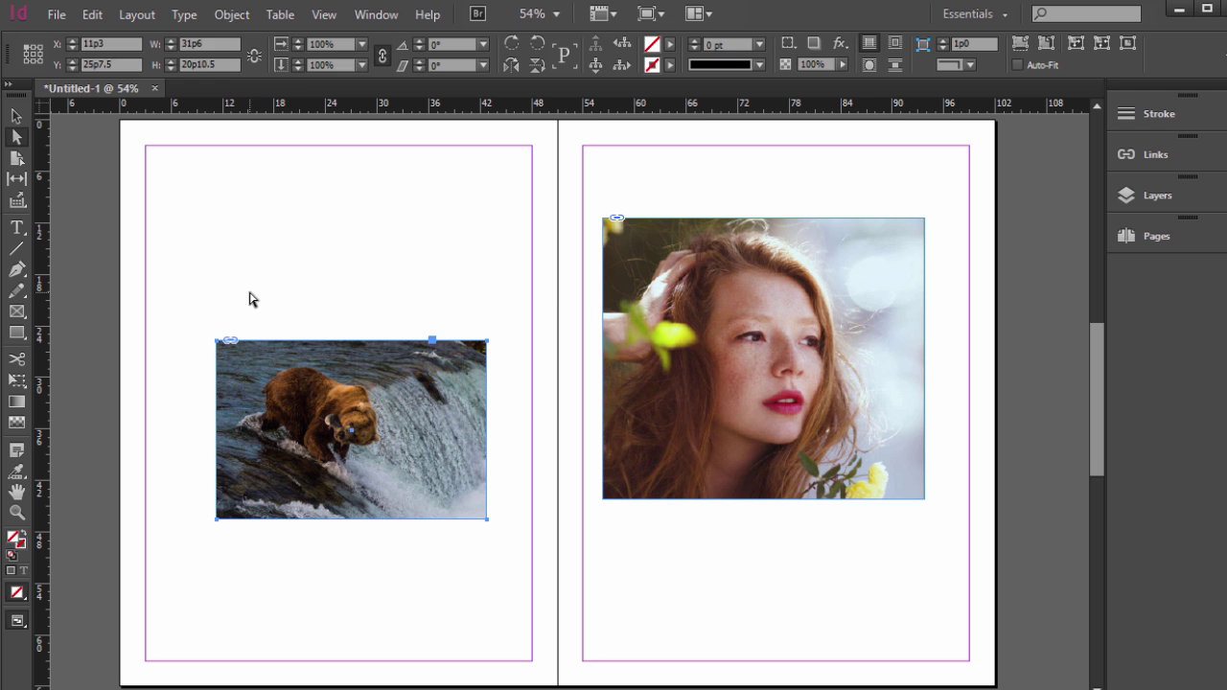
click(499, 446)
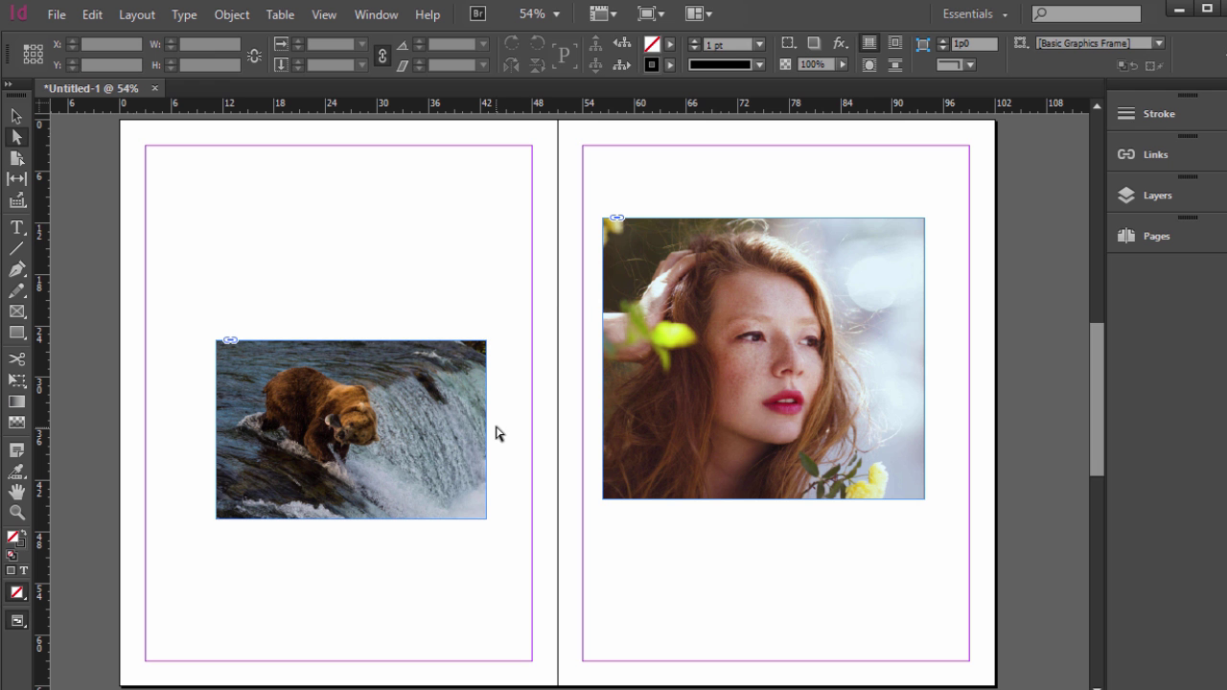
- Reshape the bear frame by pulling its lower-right corner, right edge and lower-left corner inward
drag(486, 518, 430, 472)
click(457, 512)
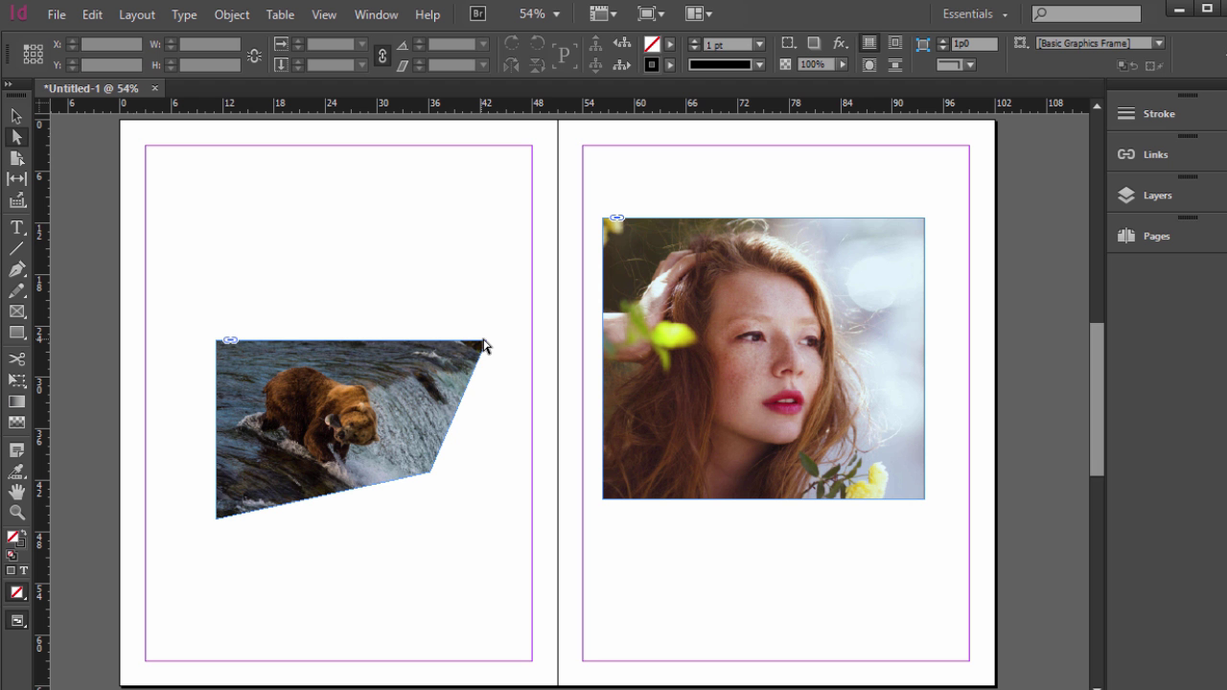
drag(478, 370, 450, 378)
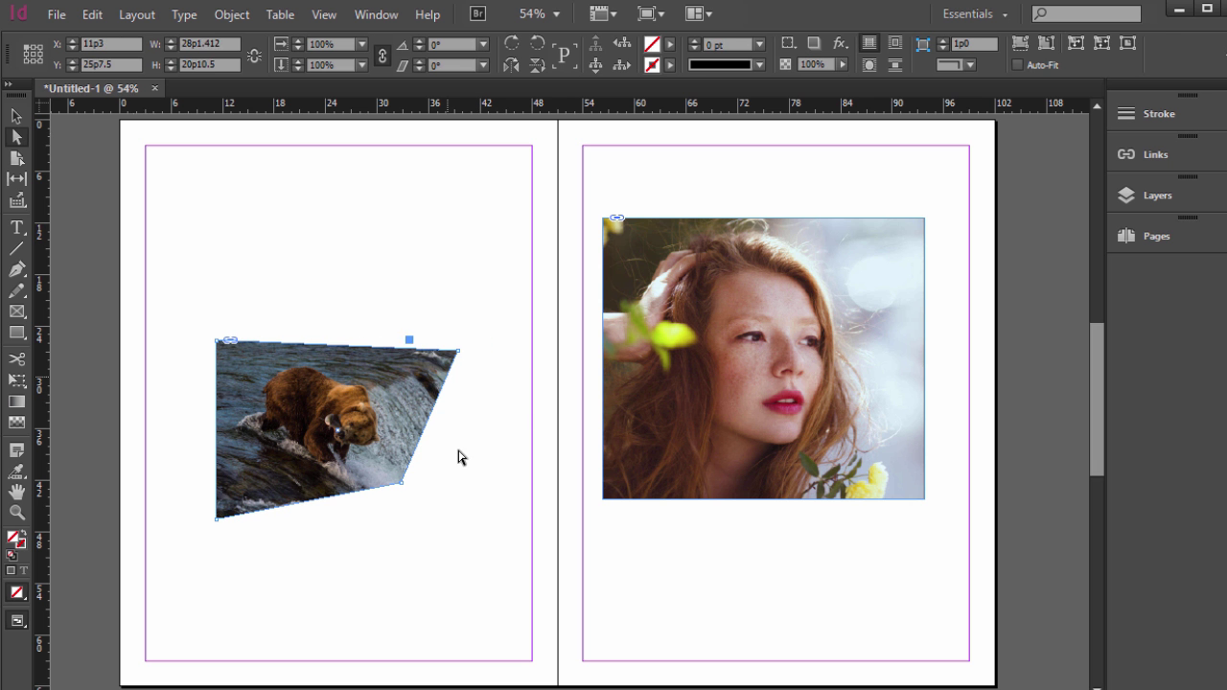
click(452, 483)
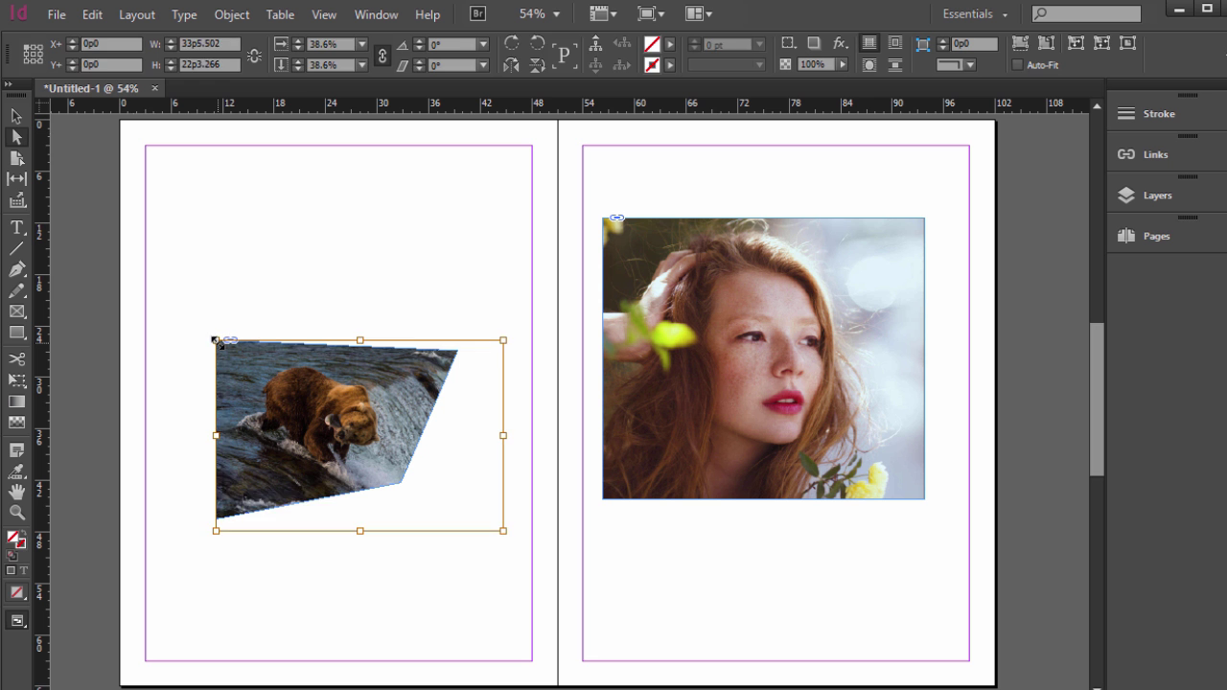
drag(216, 518, 234, 494)
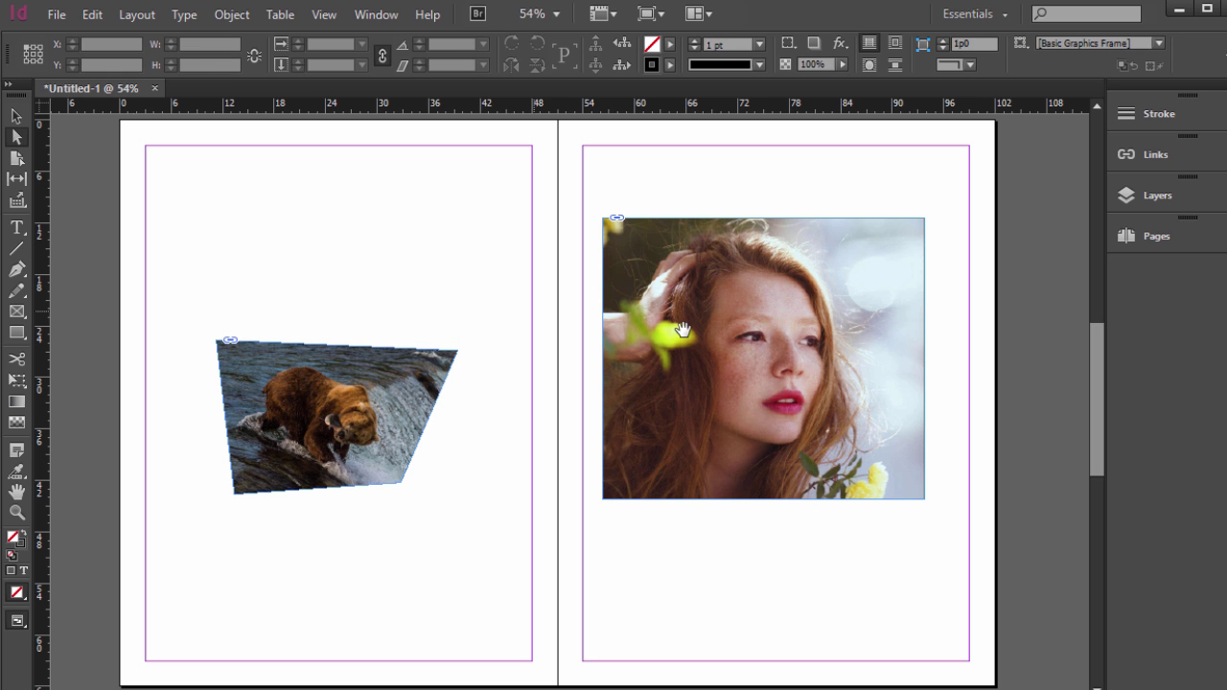
- With the Selection Tool, marquee-select both the bear and portrait frames, leaving the portrait unmoved
click(16, 115)
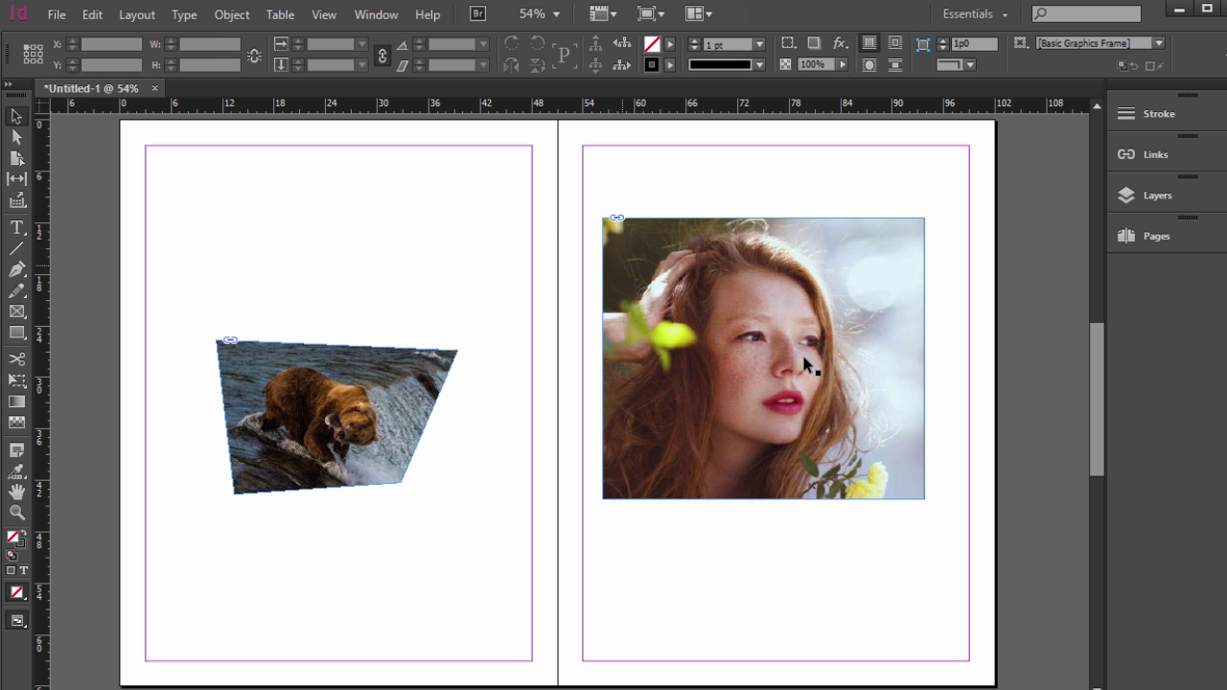
drag(679, 297, 678, 251)
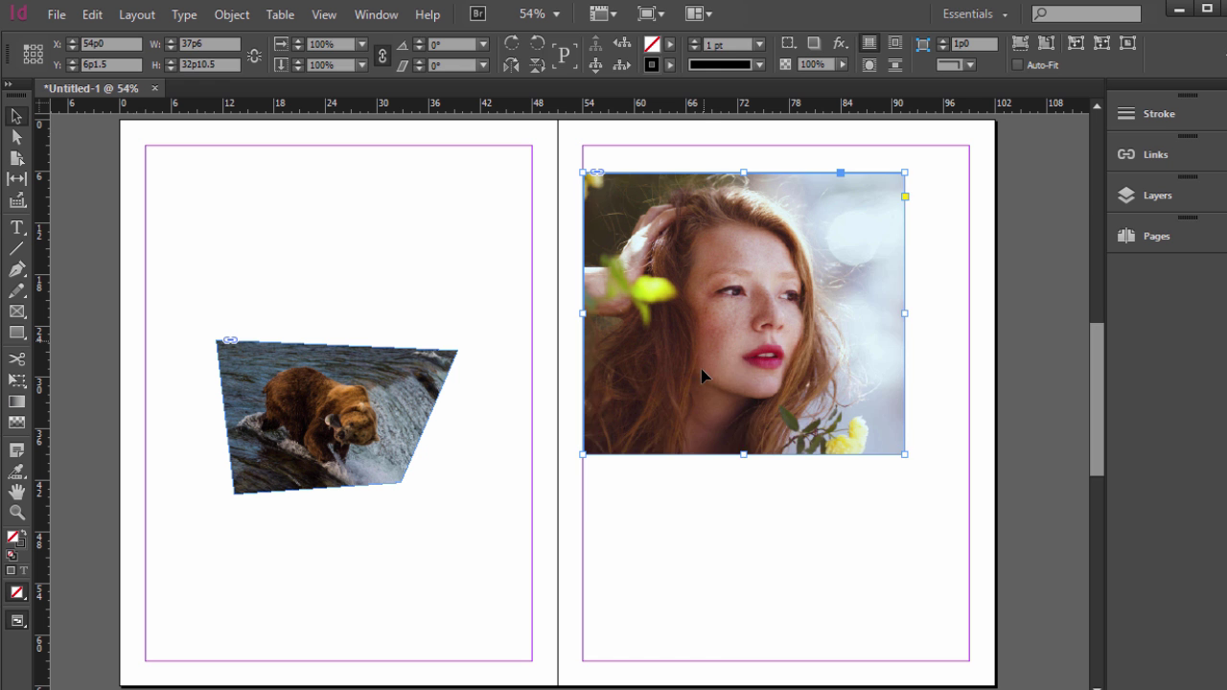
key(ctrl+z)
drag(236, 206, 775, 570)
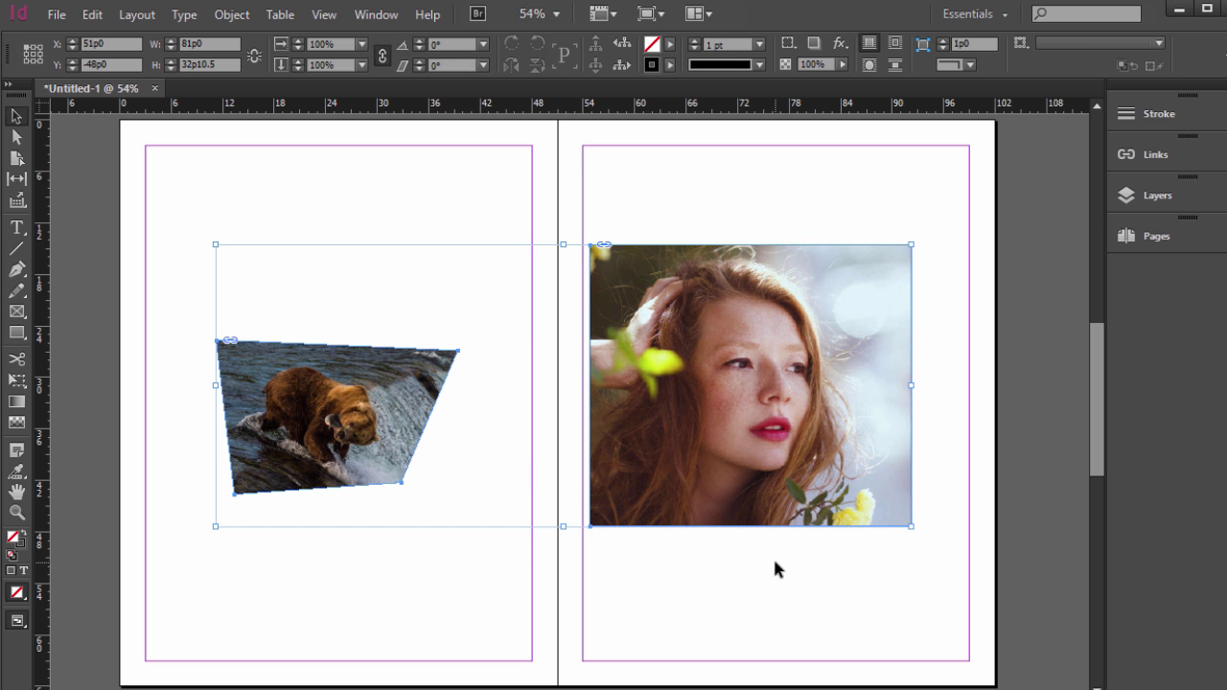
click(518, 455)
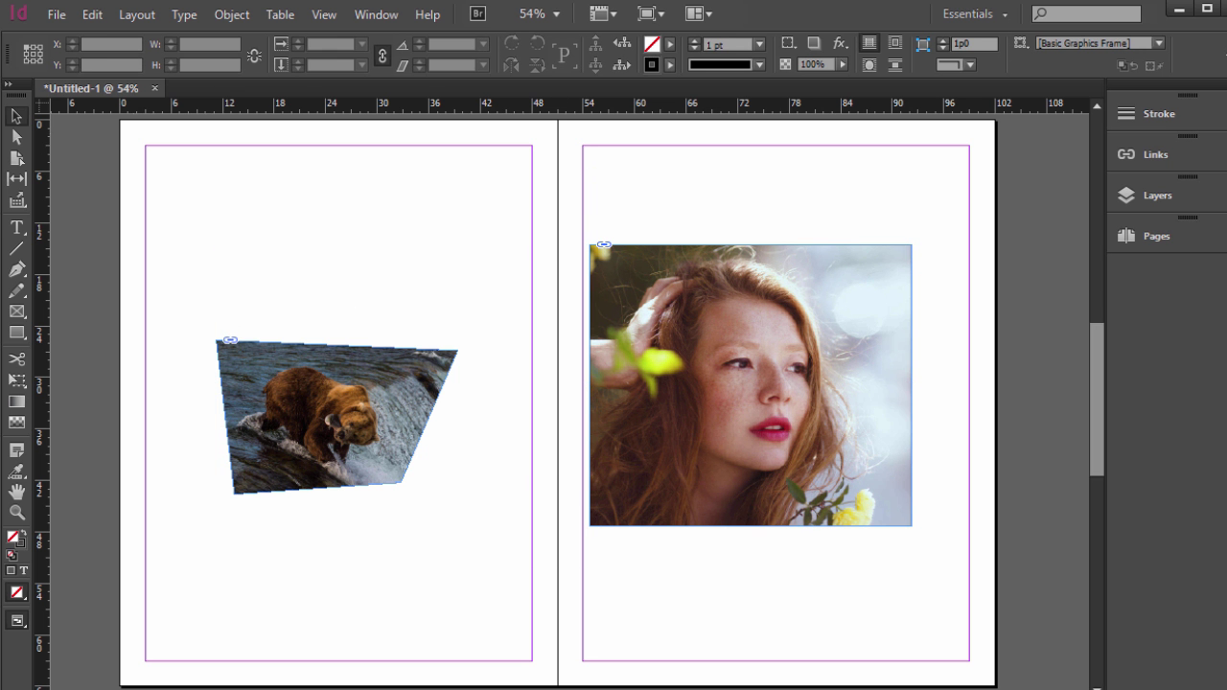
- Load the sunset 62164963, skyline 63444873, beach and boston images together for placing
click(57, 14)
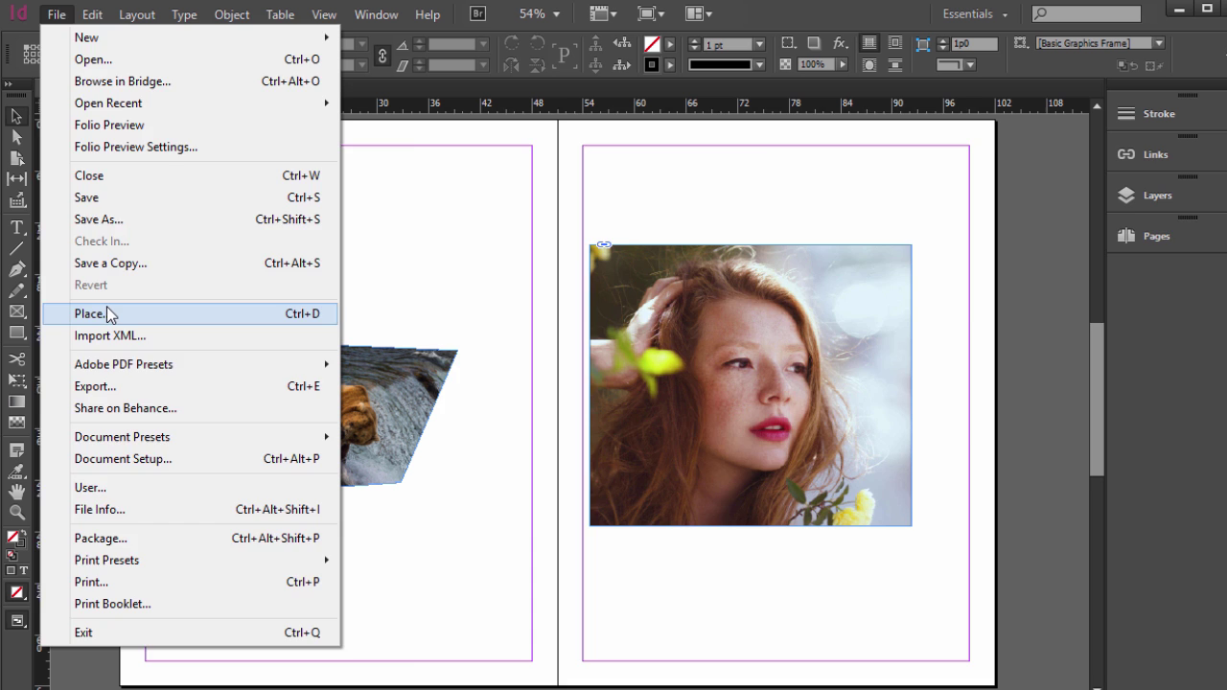
click(84, 312)
click(769, 291)
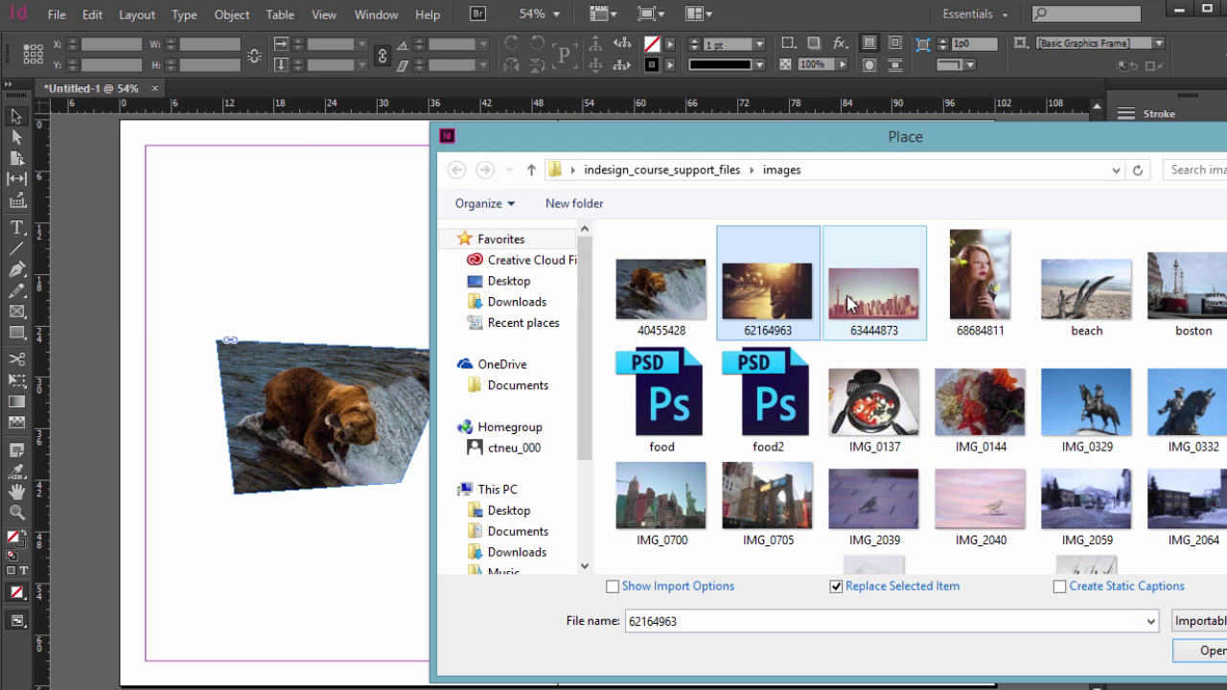
ctrl+click(870, 303)
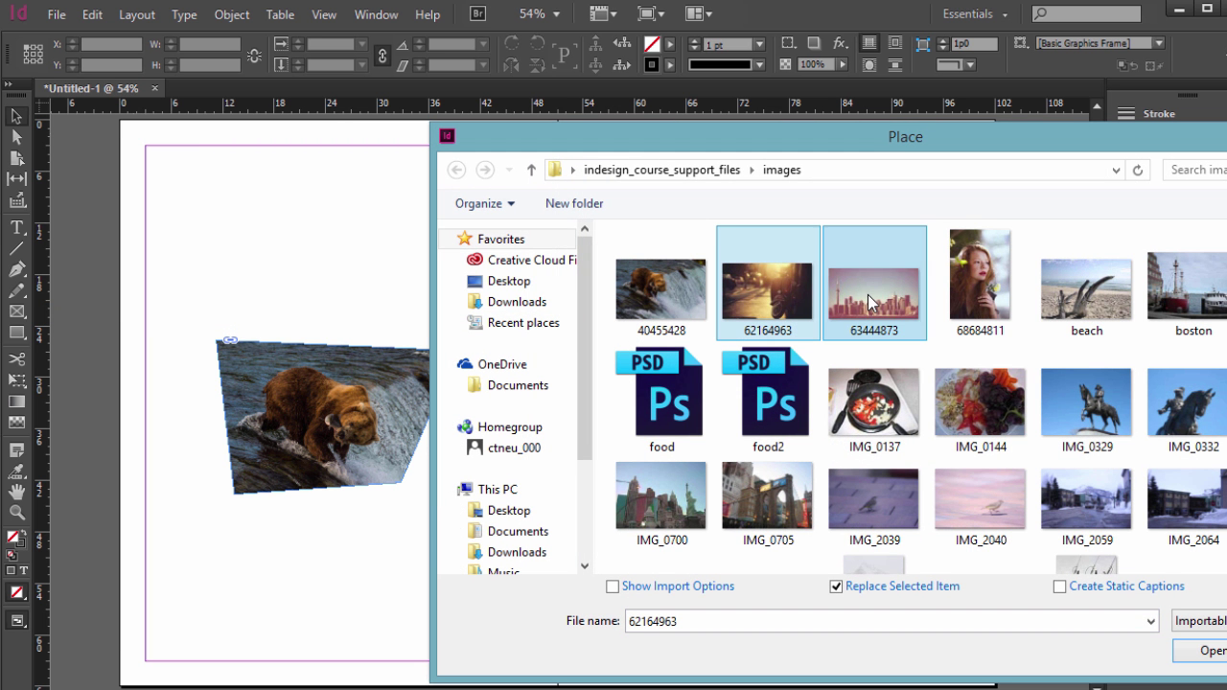
ctrl+click(1071, 312)
ctrl+click(1195, 302)
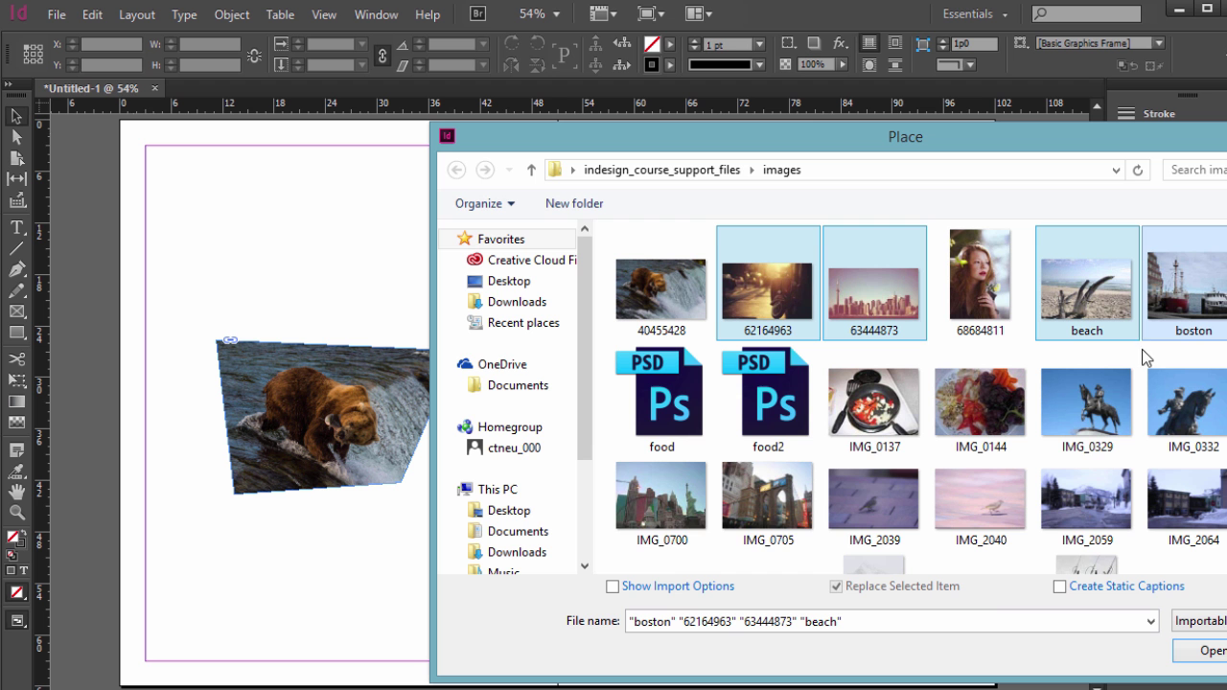
click(1201, 653)
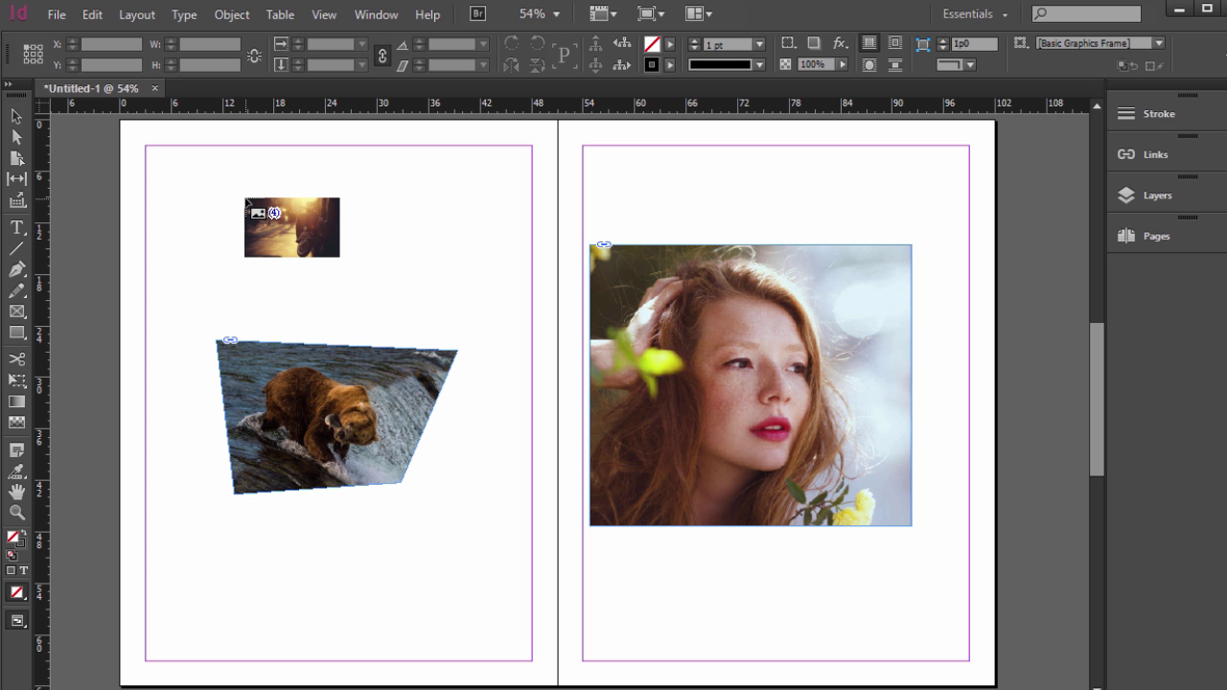
- Place the skyline, sunset, boston and beach images as frames spread across both pages
key(Right)
key(Left)
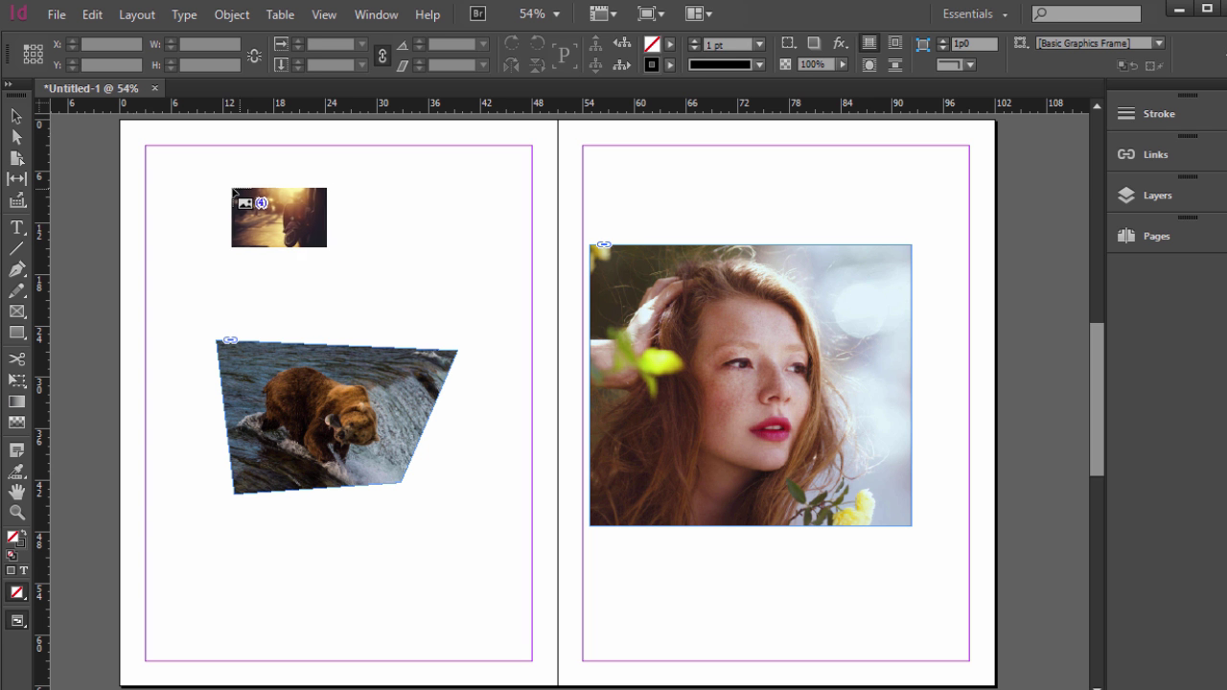
key(Left)
key(Right)
key(Right)
key(Right)
key(Right)
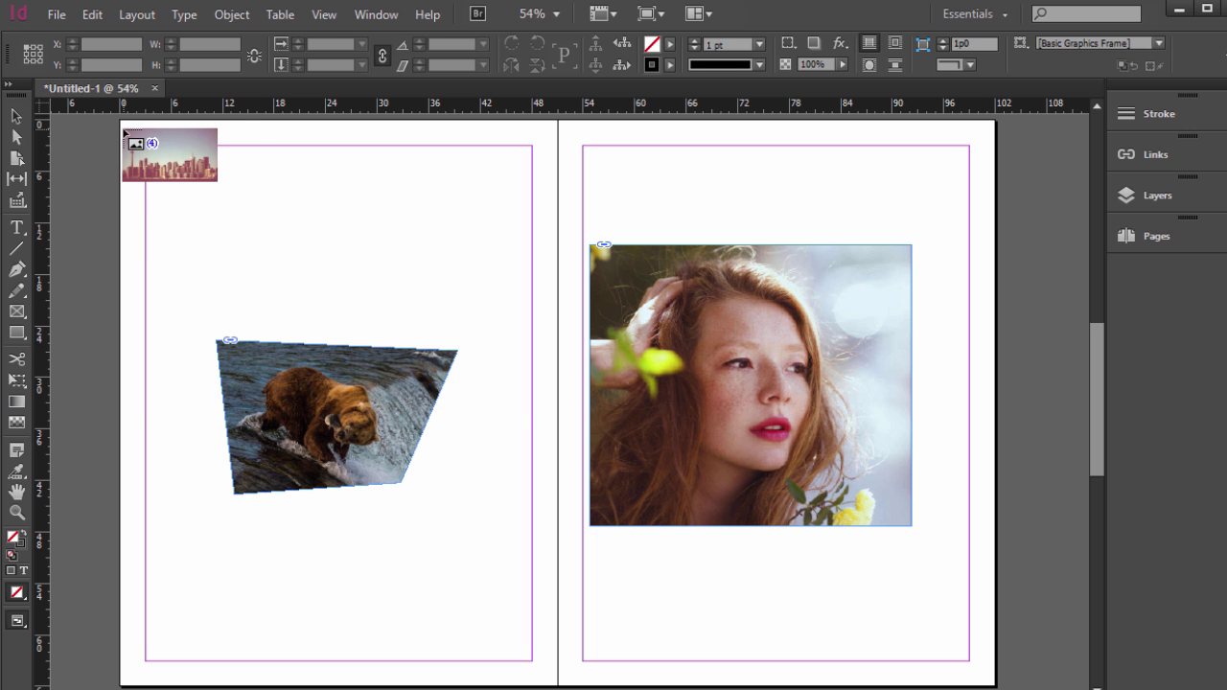
drag(124, 130, 656, 573)
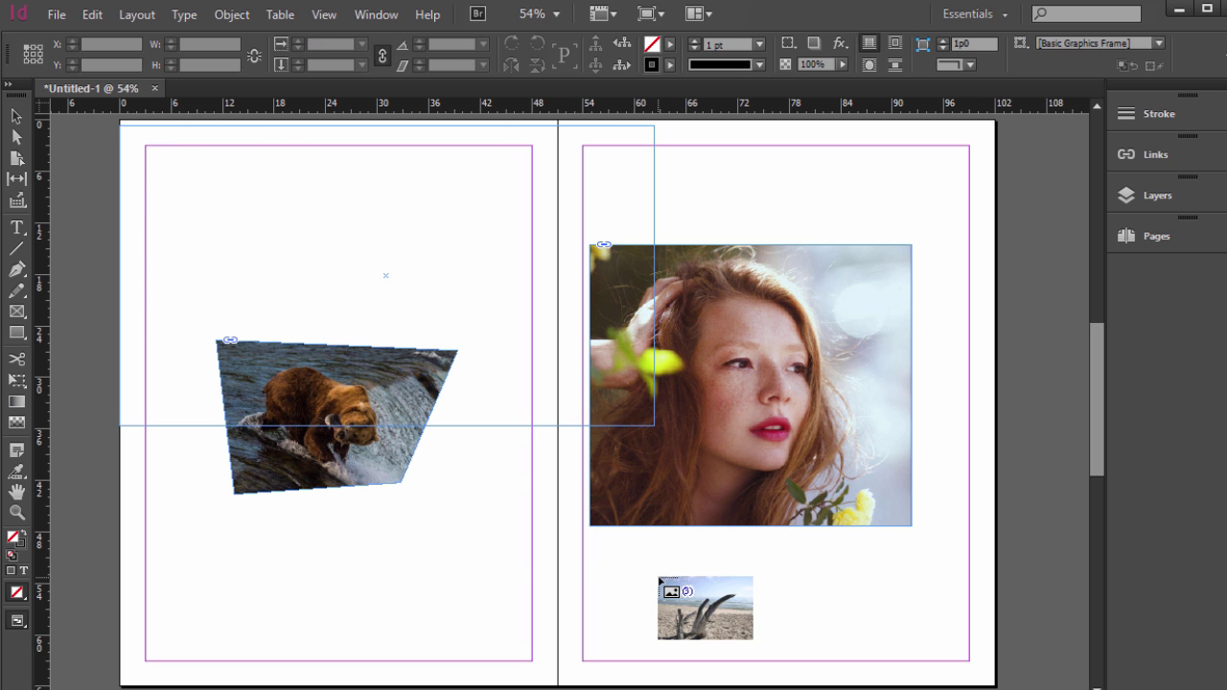
key(Right)
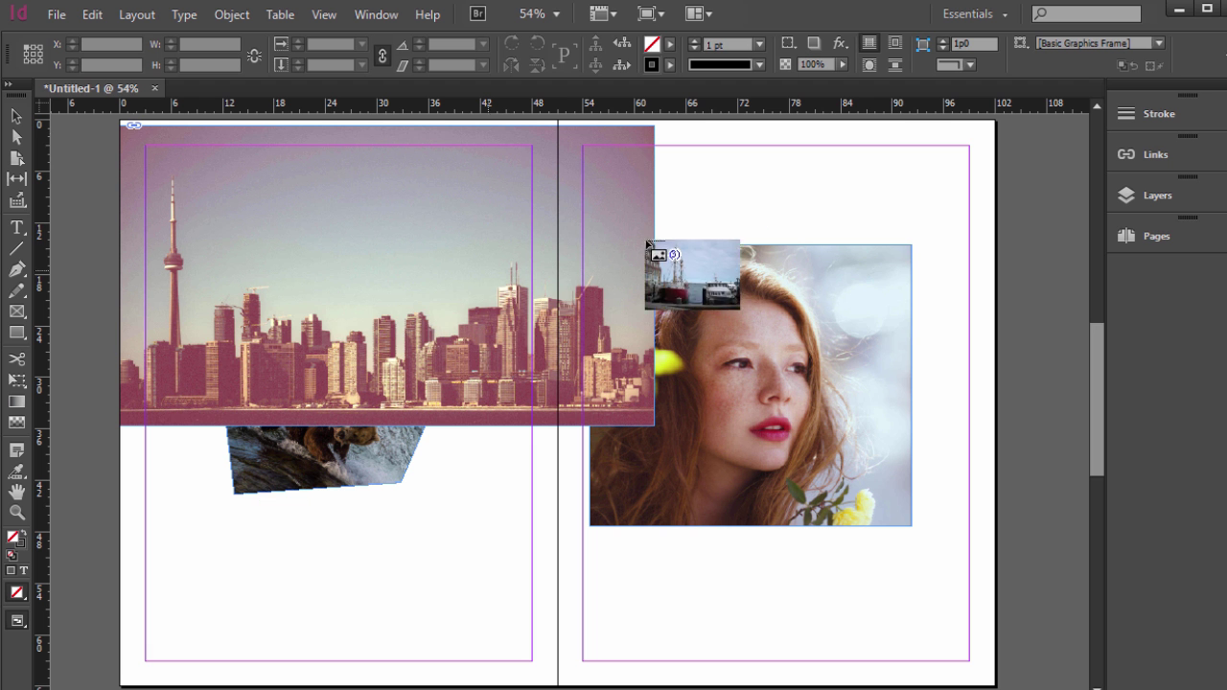
key(Right)
key(Right)
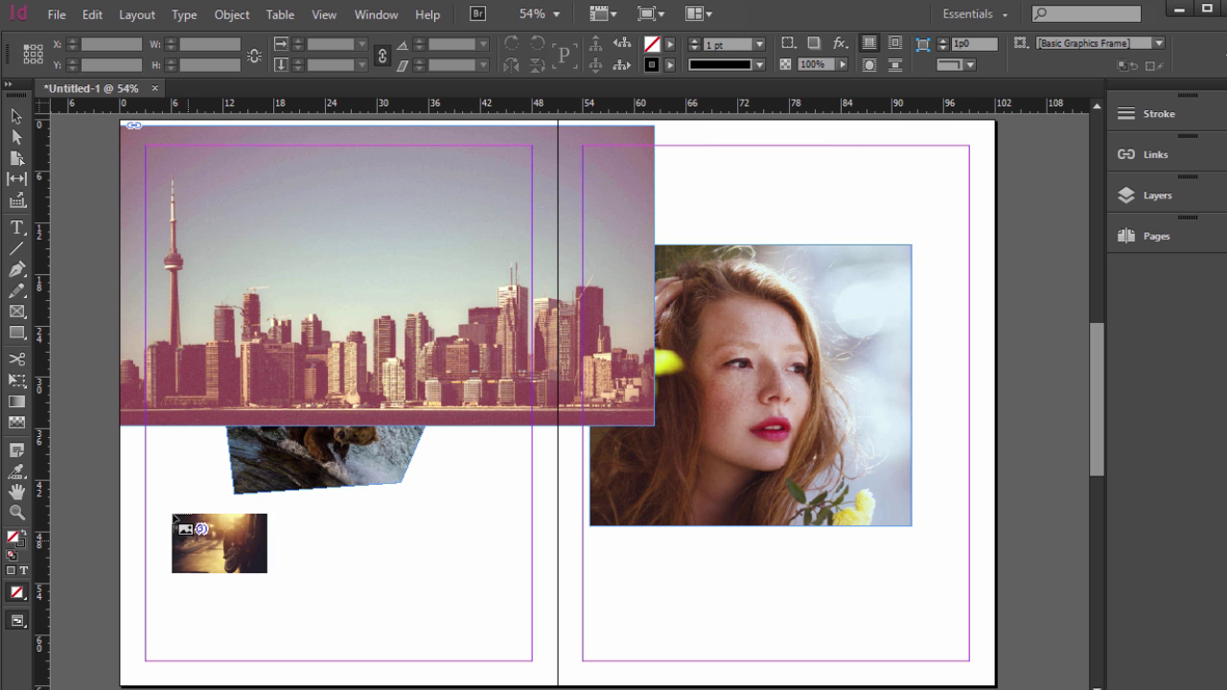
drag(185, 485, 185, 485)
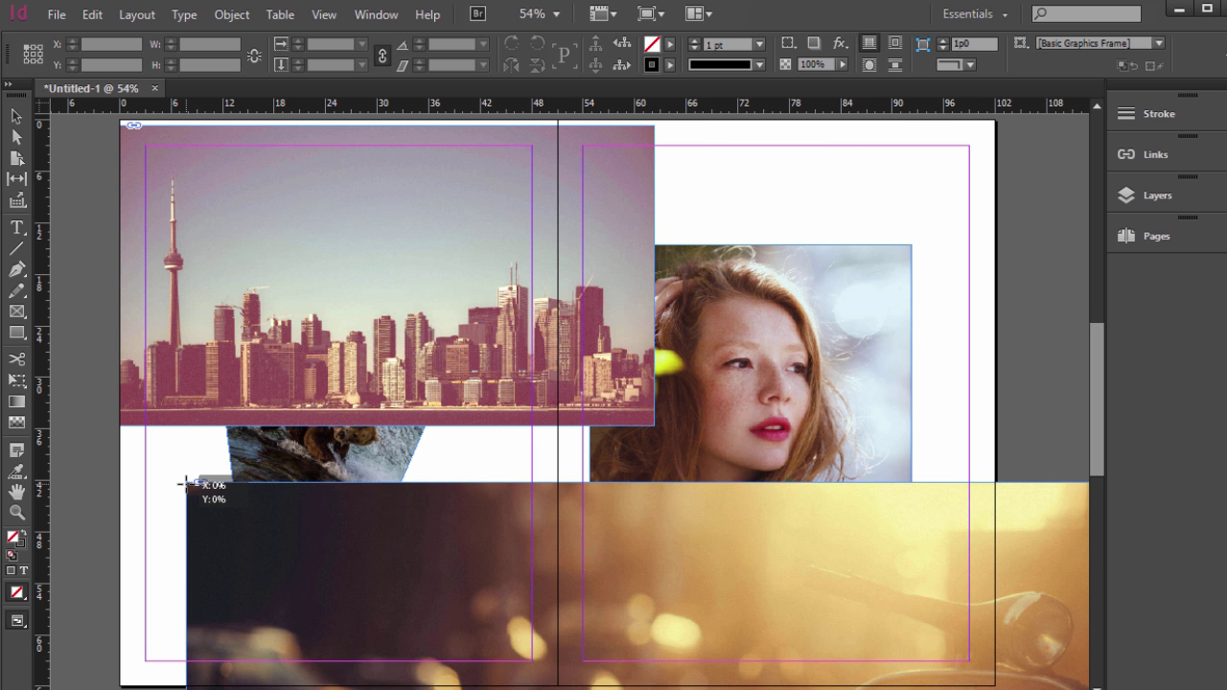
click(726, 170)
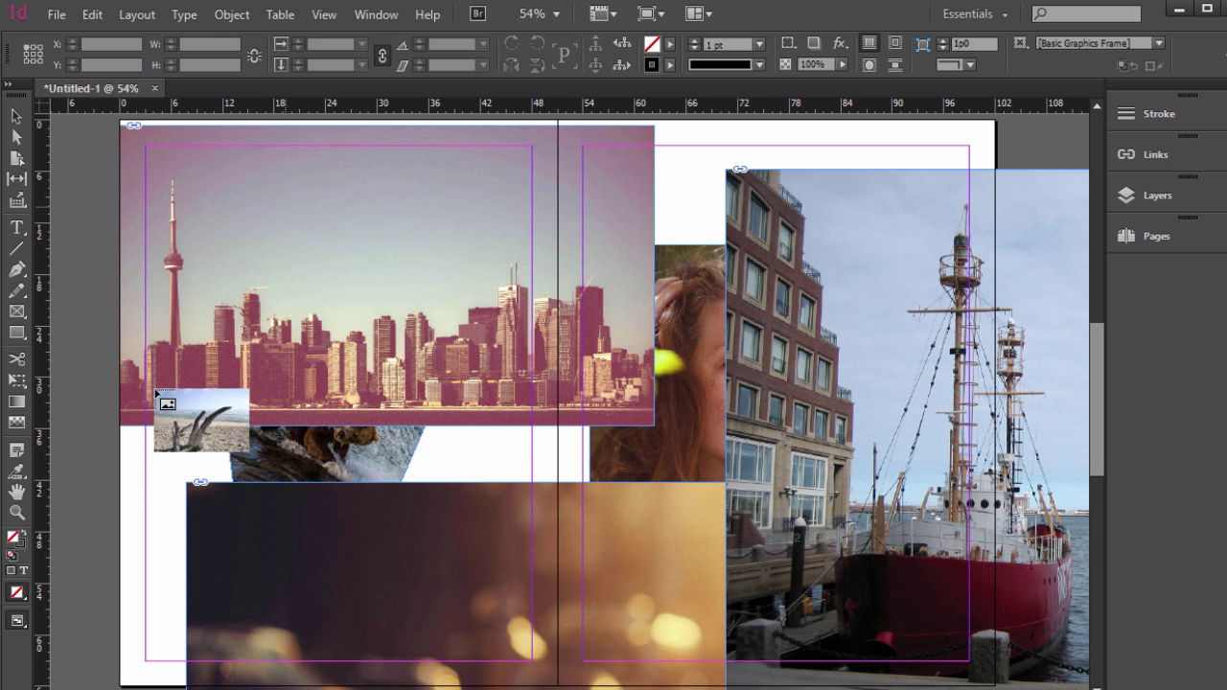
drag(141, 434, 501, 676)
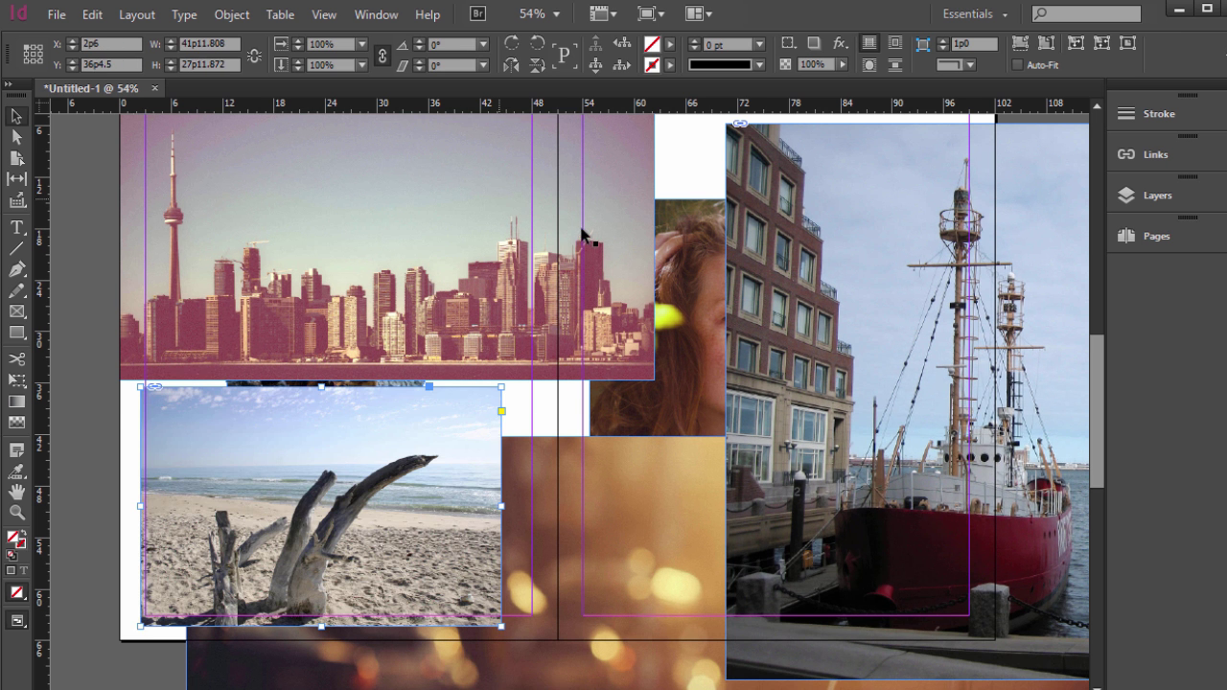
- On the blank page, load photos IMG_0144 through IMG_0332 for placing
scroll(581, 232, up, 3)
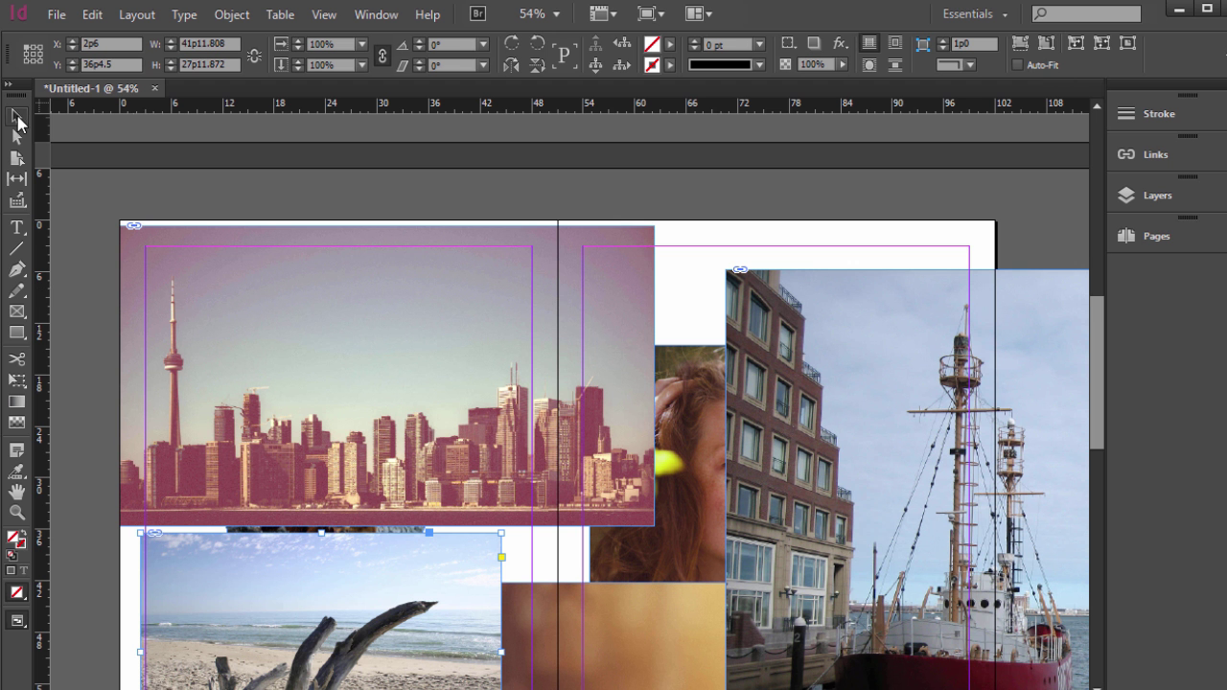
scroll(575, 412, down, 3)
scroll(562, 406, up, 3)
scroll(552, 343, up, 2)
scroll(556, 347, down, 3)
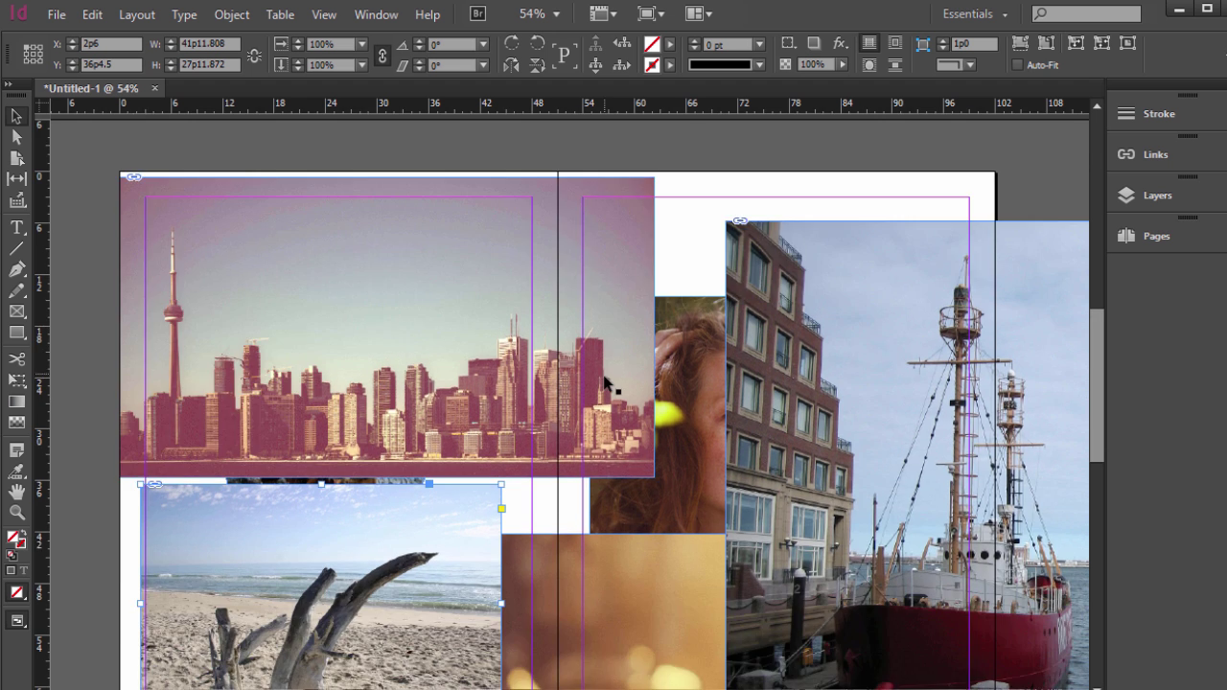
scroll(604, 377, up, 8)
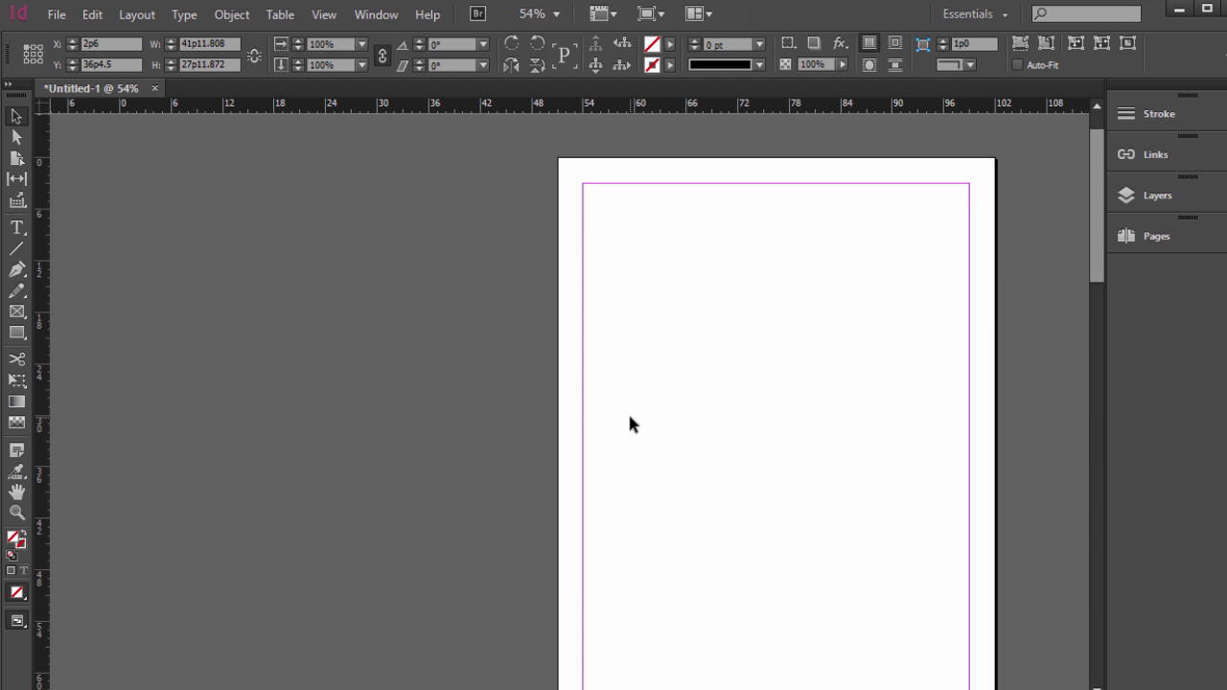
scroll(629, 411, down, 1)
scroll(628, 411, right, 4)
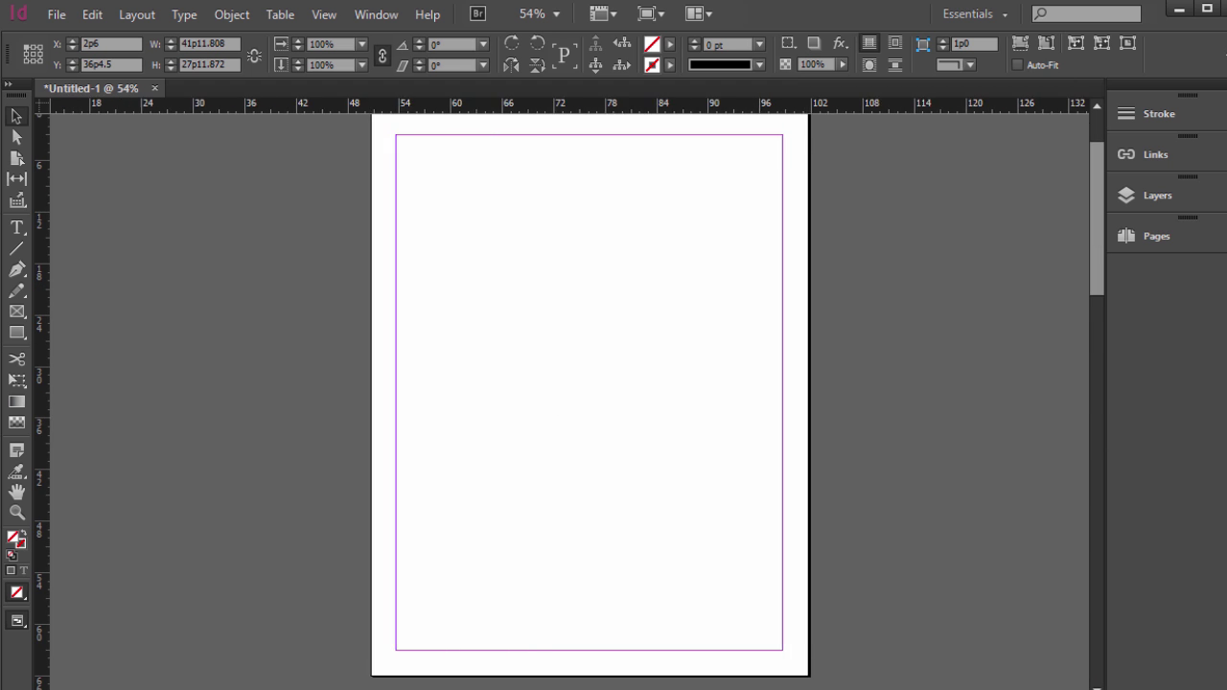
scroll(710, 567, right, 1)
click(56, 15)
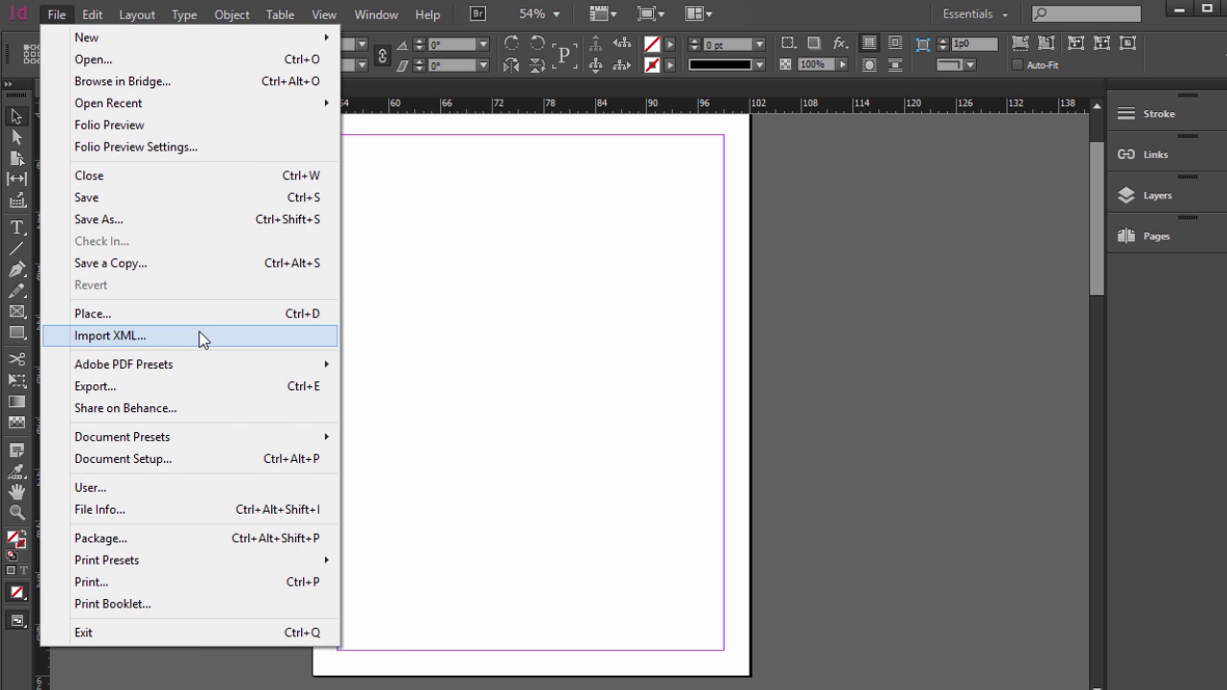
click(195, 316)
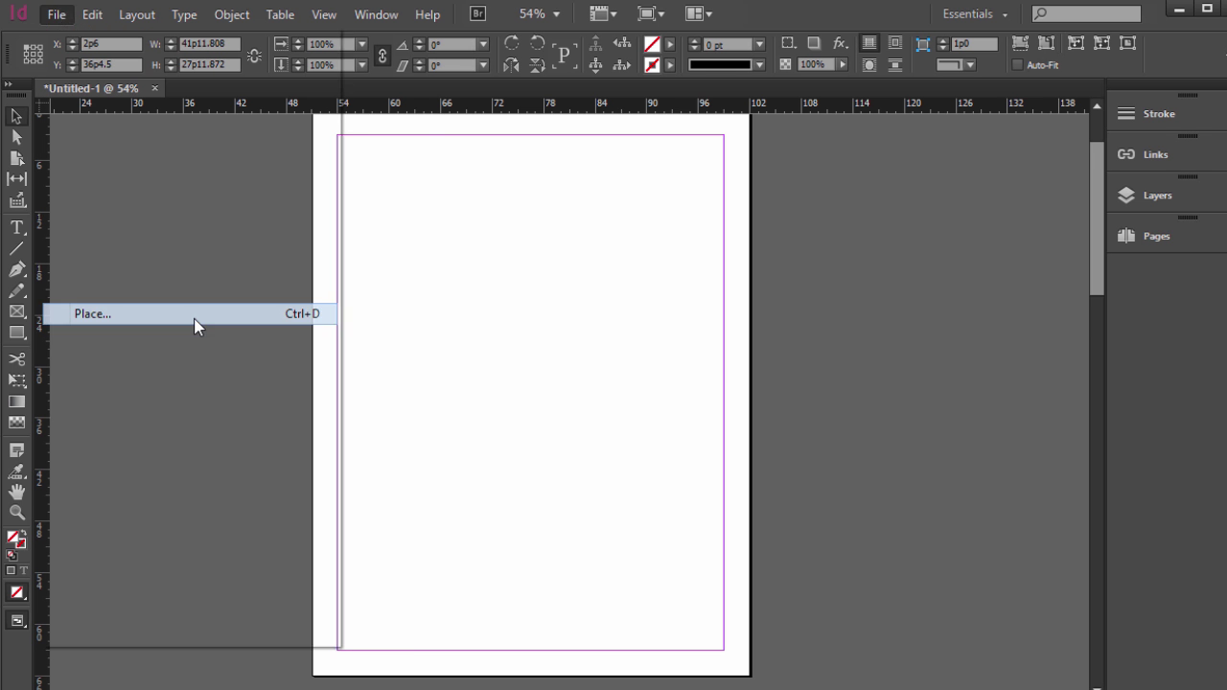
click(662, 288)
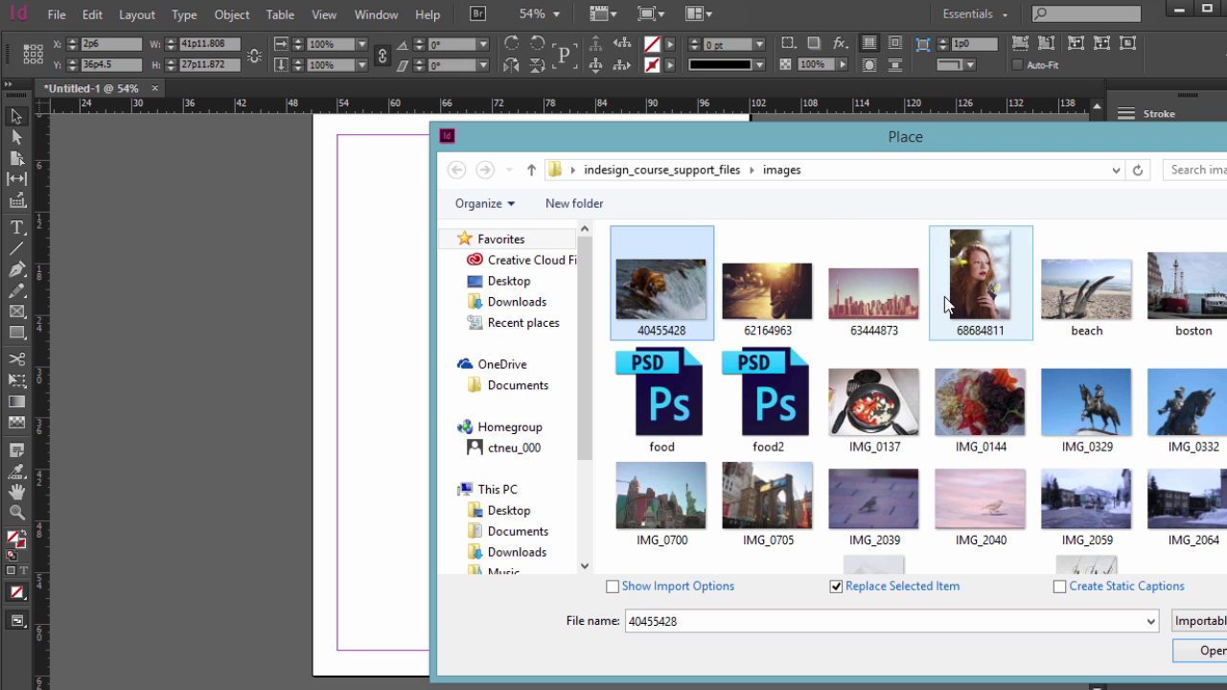
click(1089, 306)
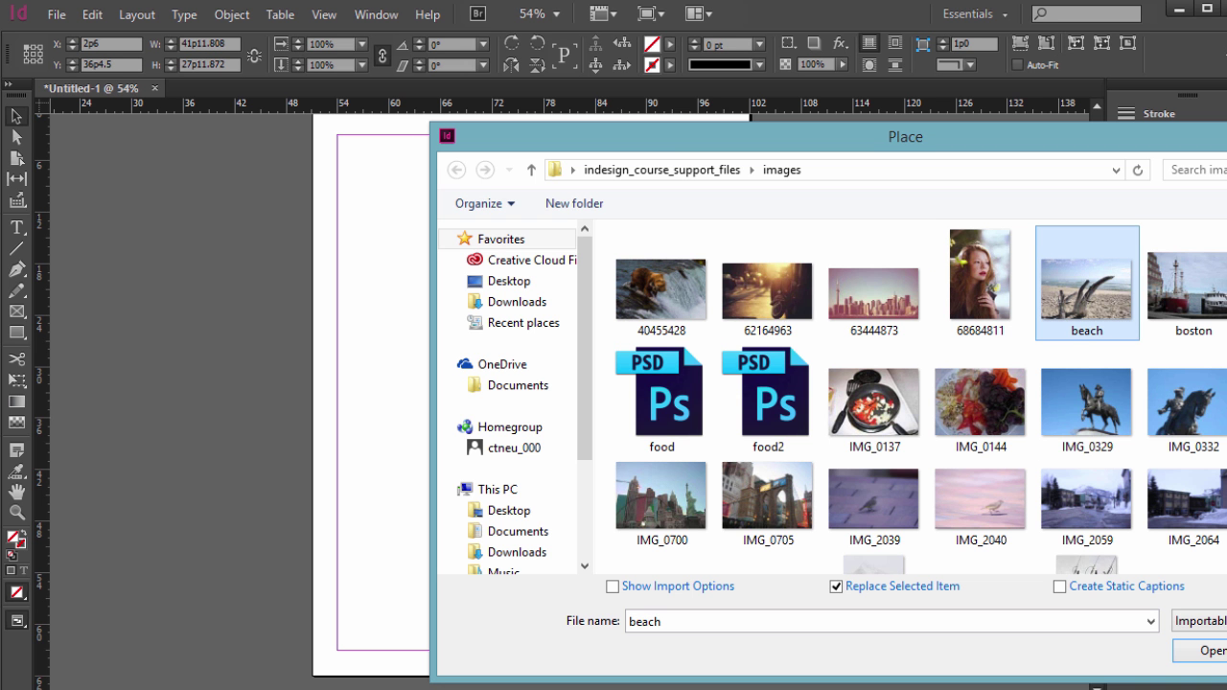
click(973, 412)
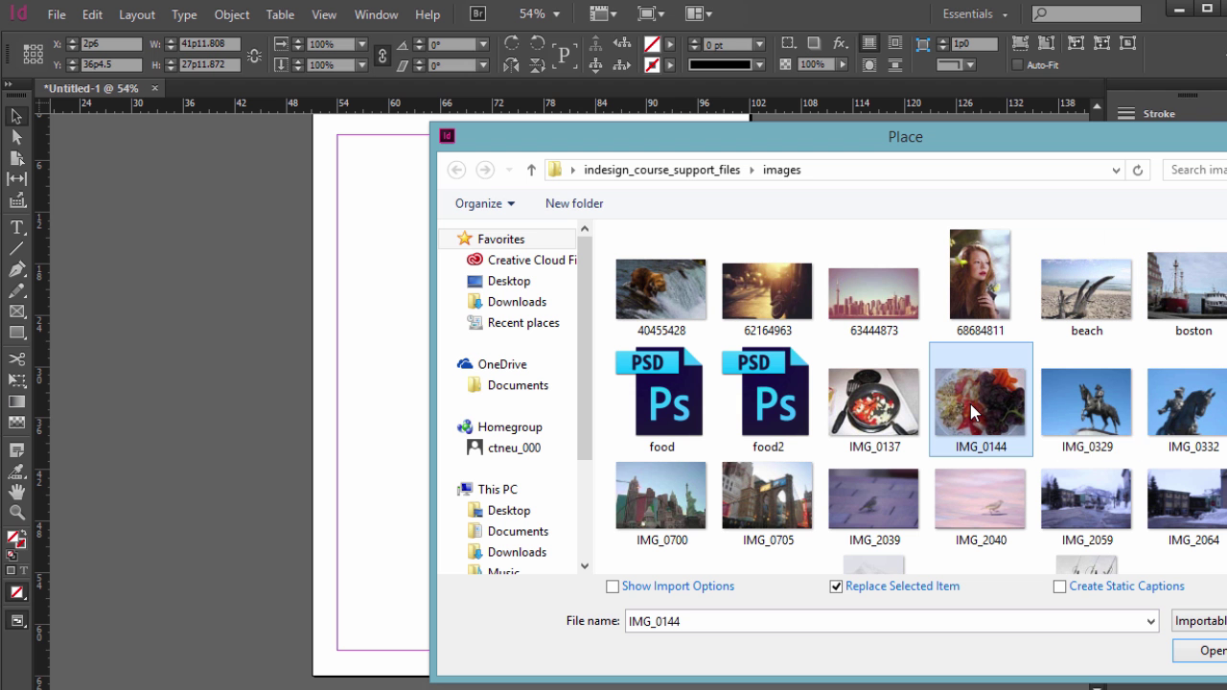
shift+click(1213, 412)
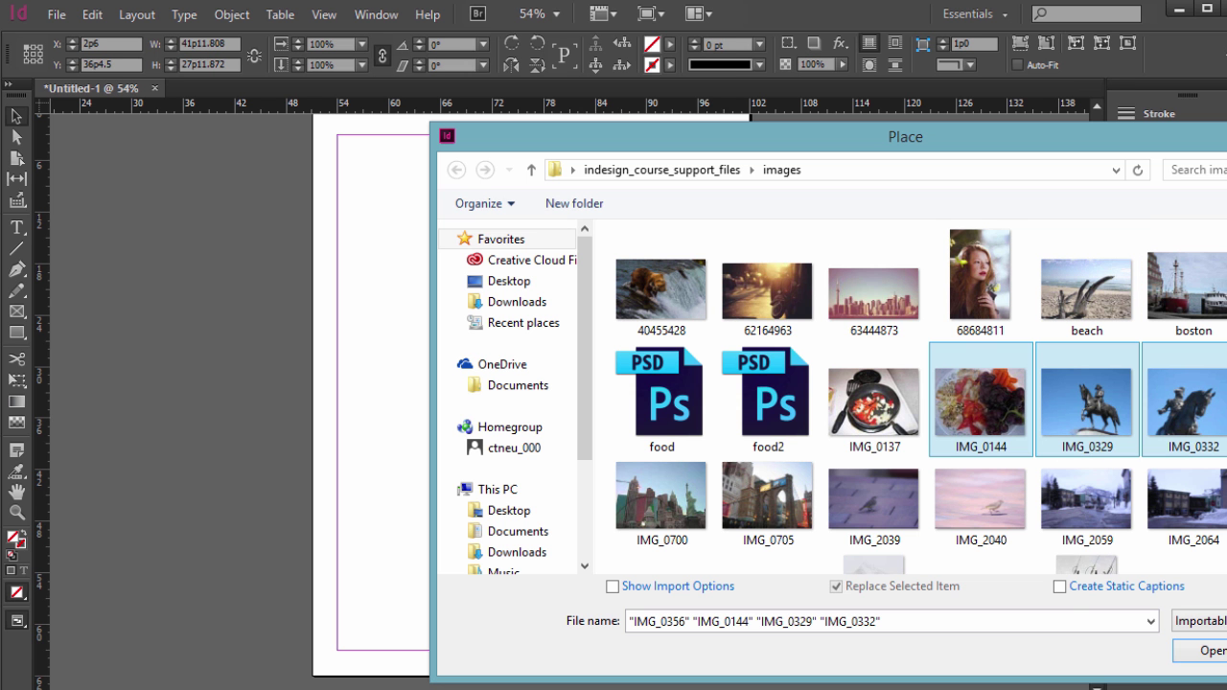
click(1210, 651)
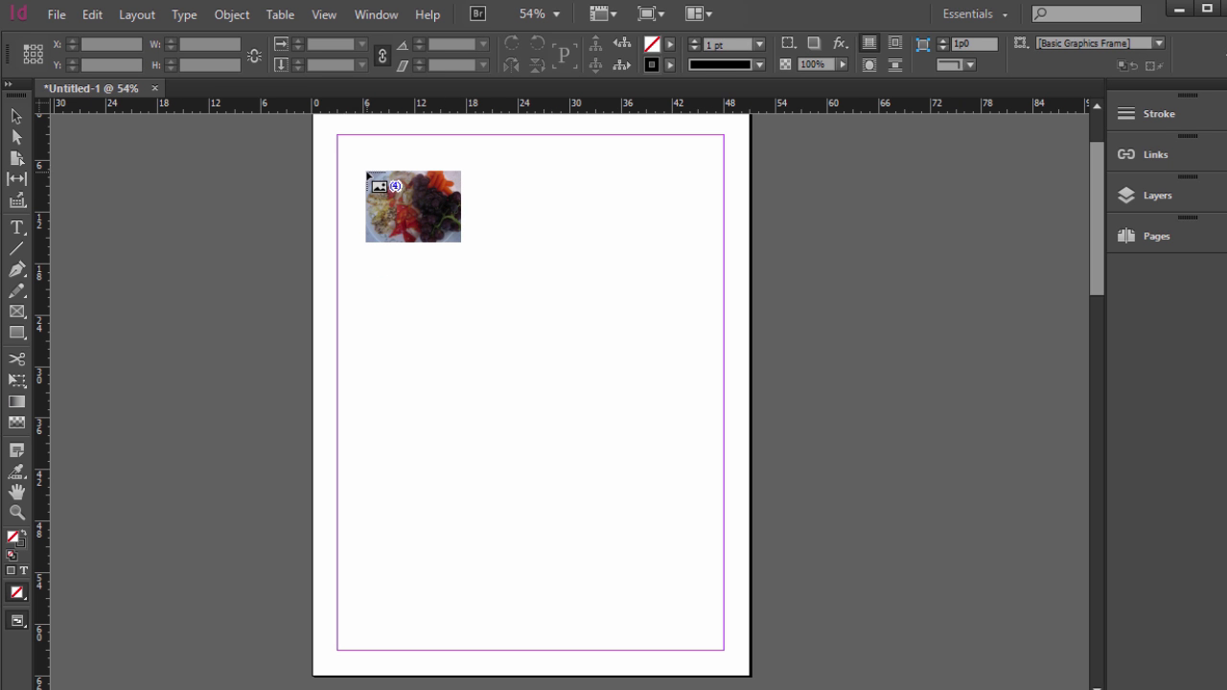
- Lay the four photos out as a grid from the margin corner
key(Right)
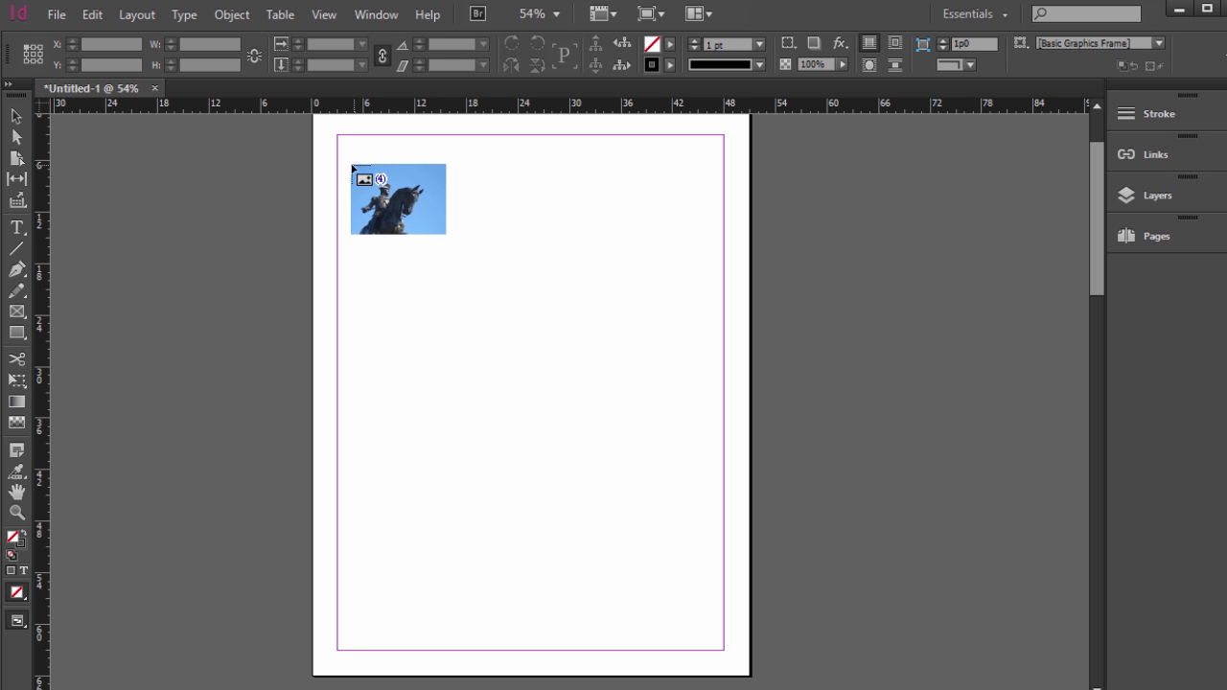
key(Escape)
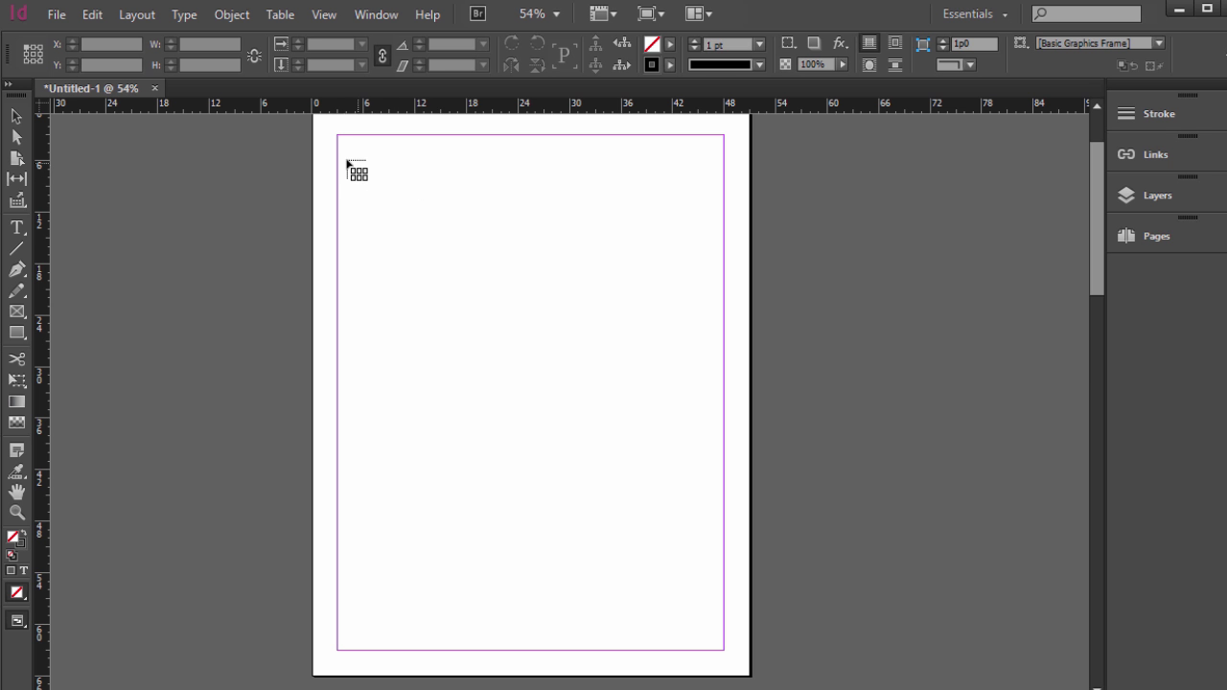
drag(343, 156, 699, 504)
click(562, 426)
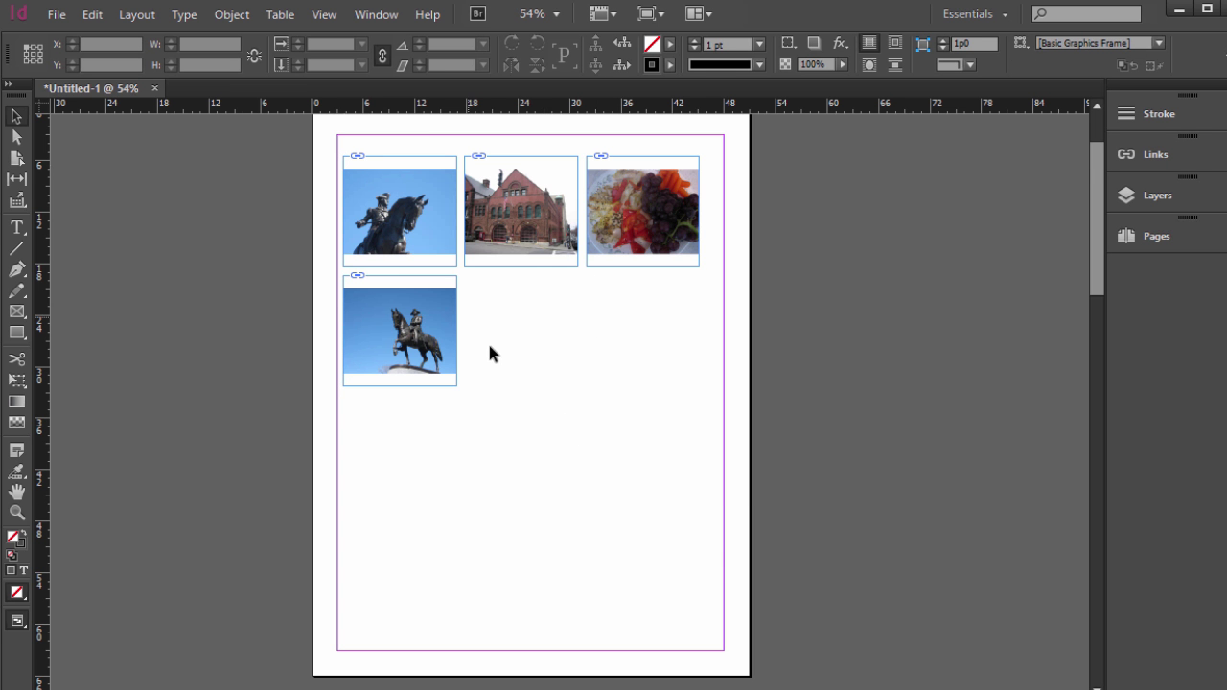
- Choose the food2 PSD in the Place dialog with Show Import Options on and Replace Selected Item off
scroll(374, 345, down, 5)
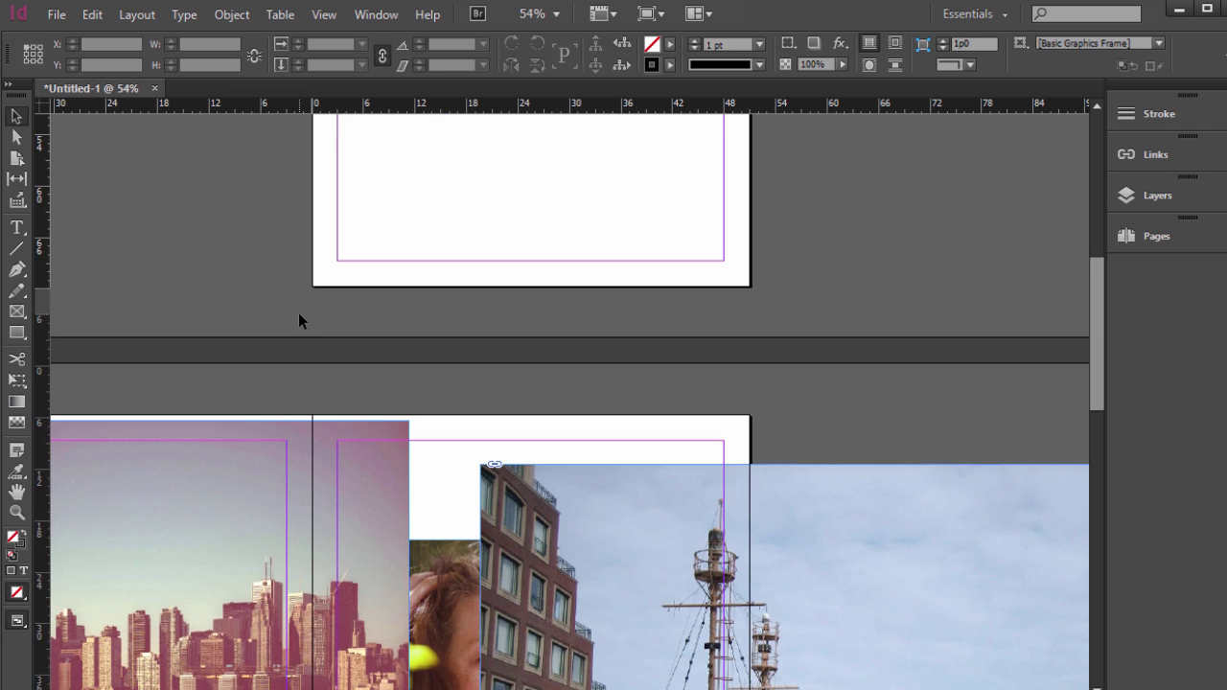
scroll(300, 311, up, 4)
scroll(310, 304, down, 8)
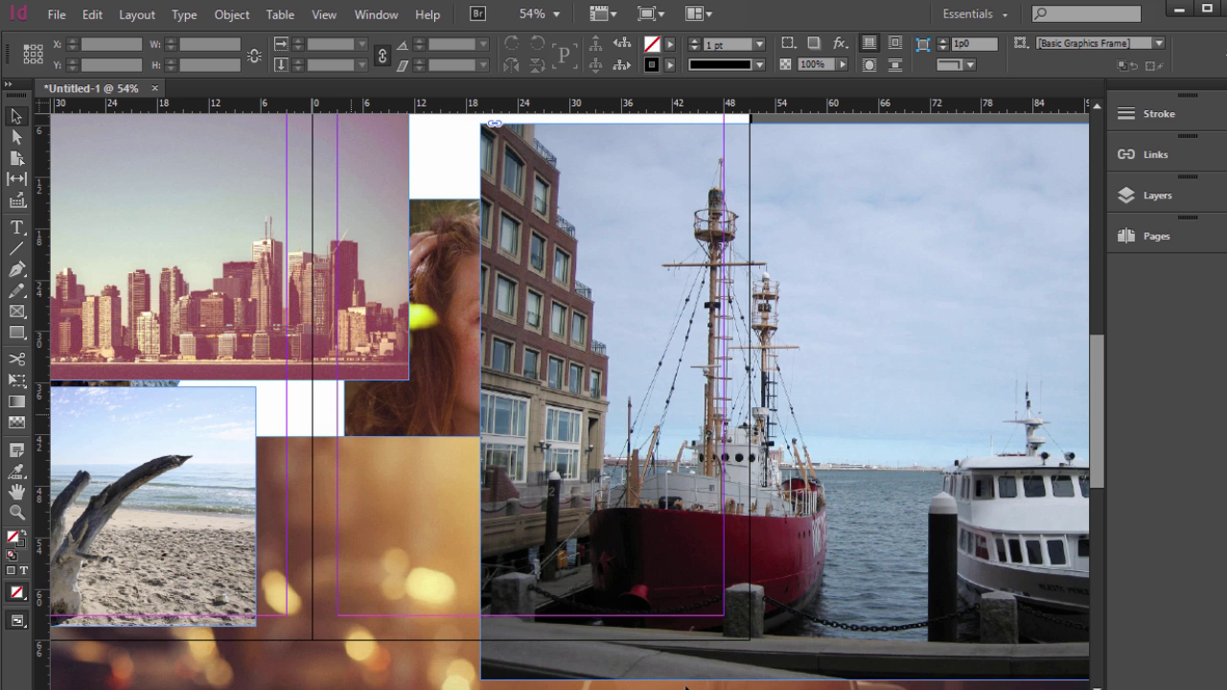
scroll(438, 466, left, 4)
scroll(438, 466, up, 2)
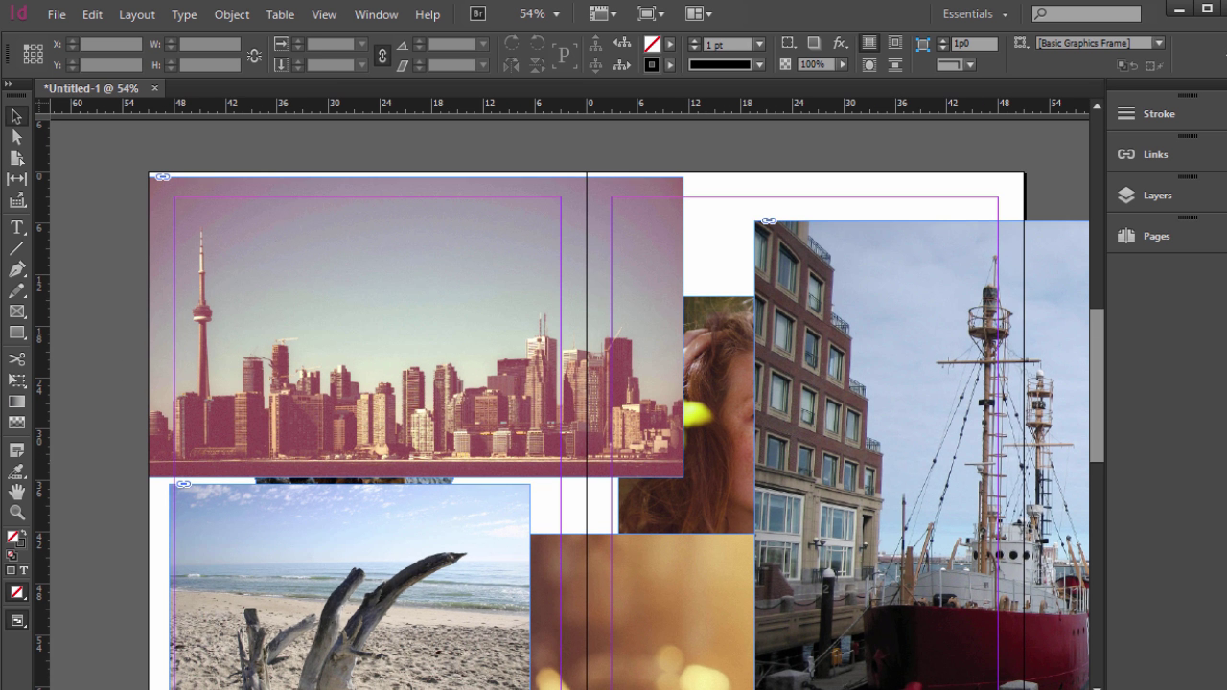
click(57, 15)
click(136, 313)
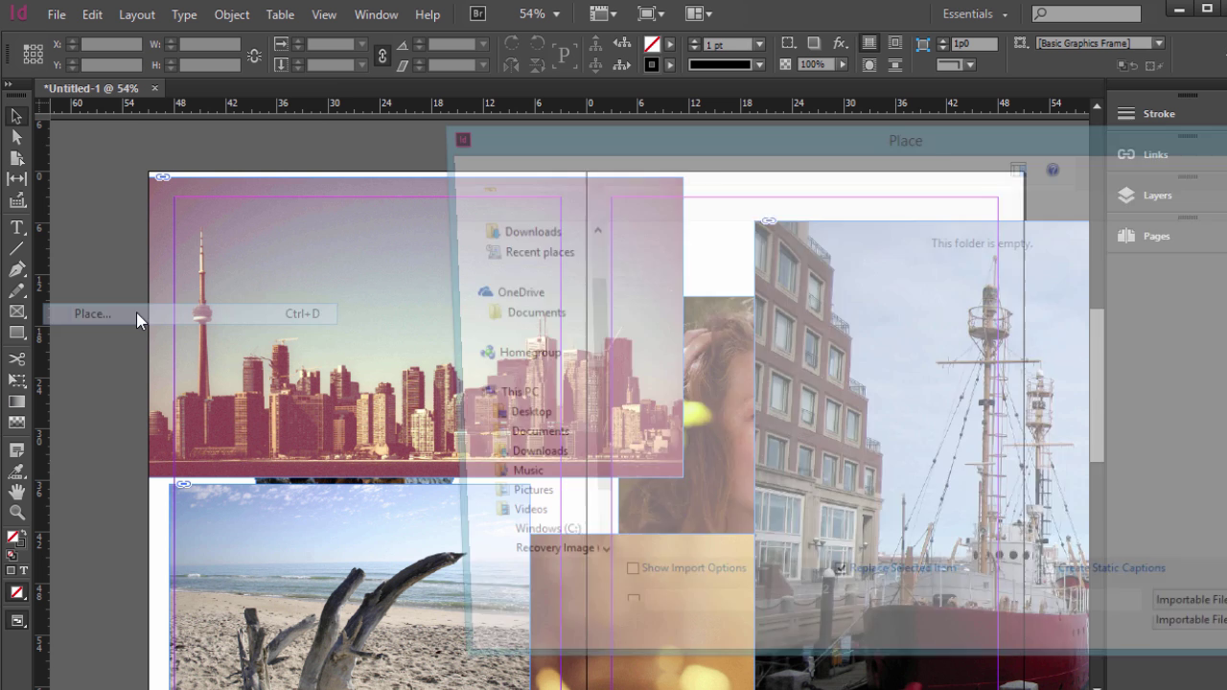
click(676, 398)
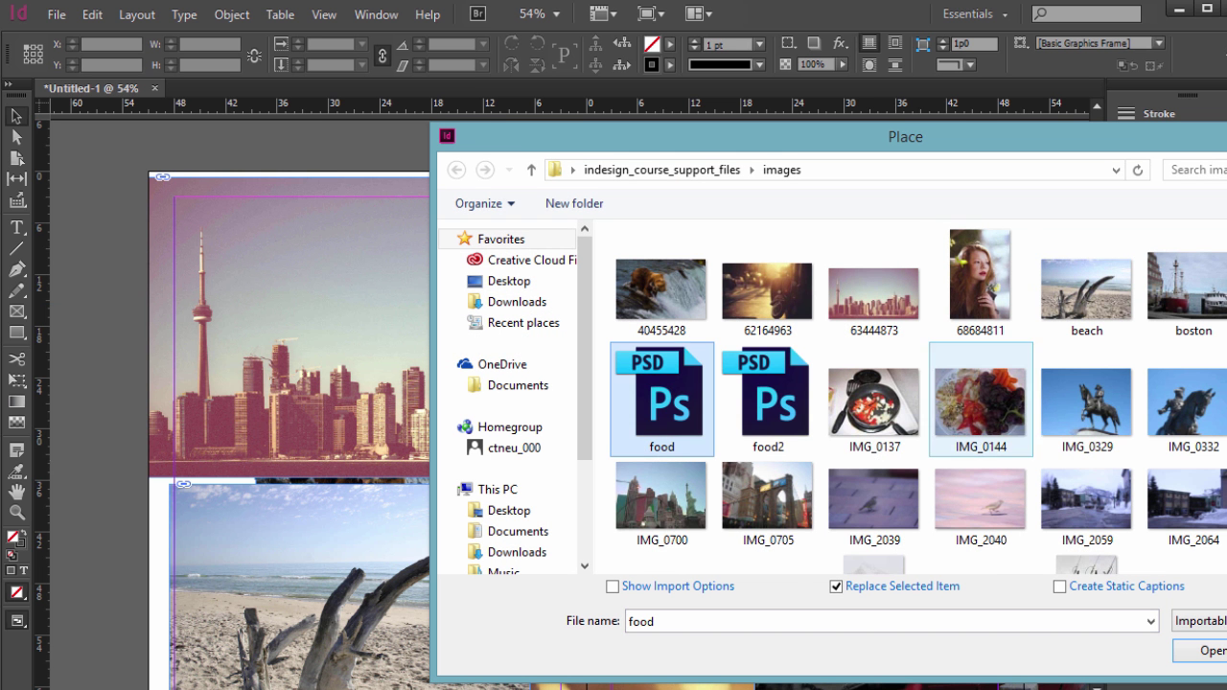
scroll(959, 403, down, 3)
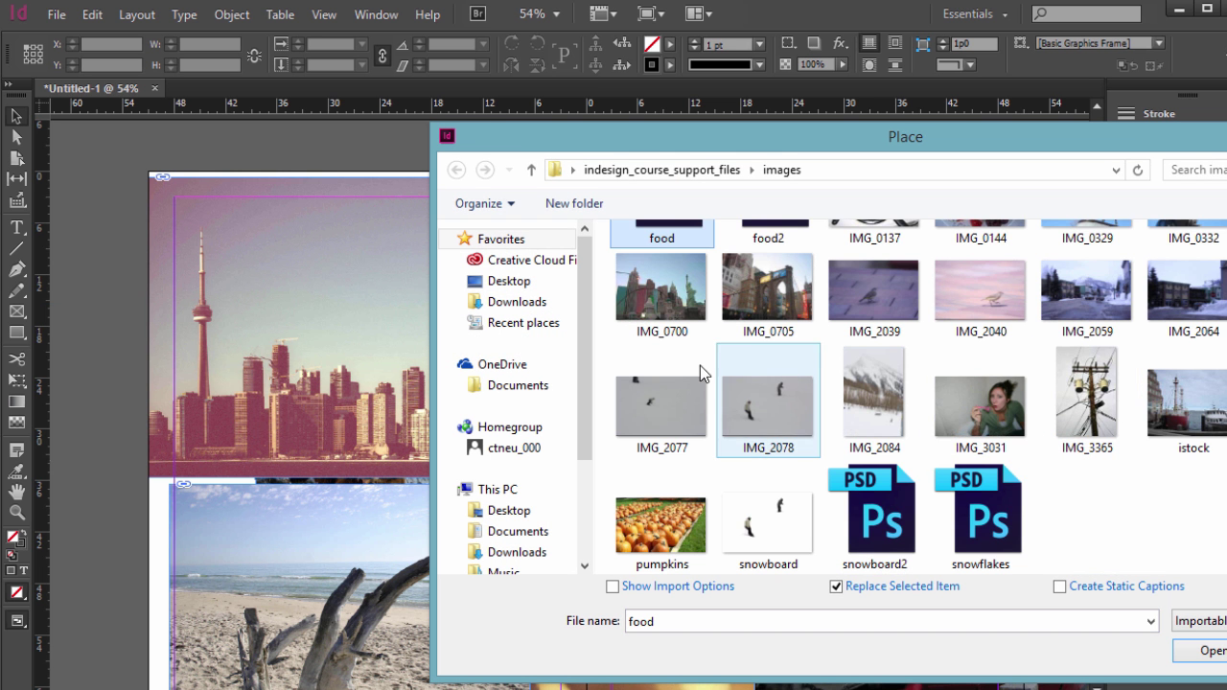
scroll(701, 366, up, 3)
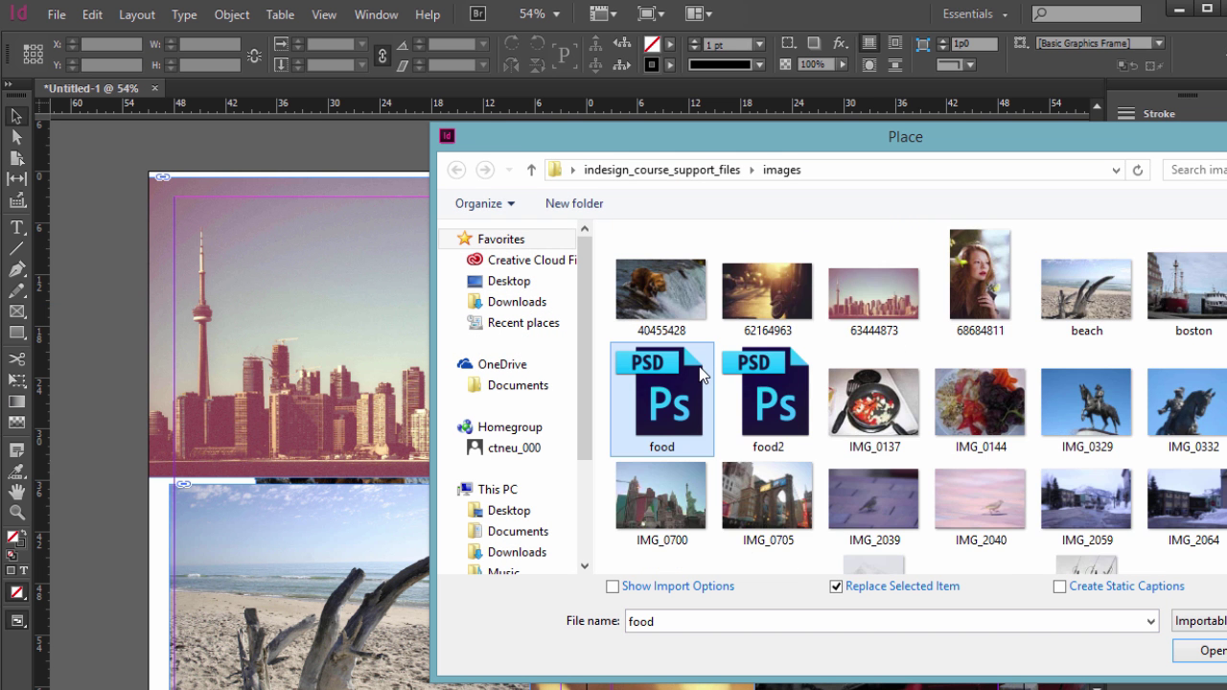
click(767, 383)
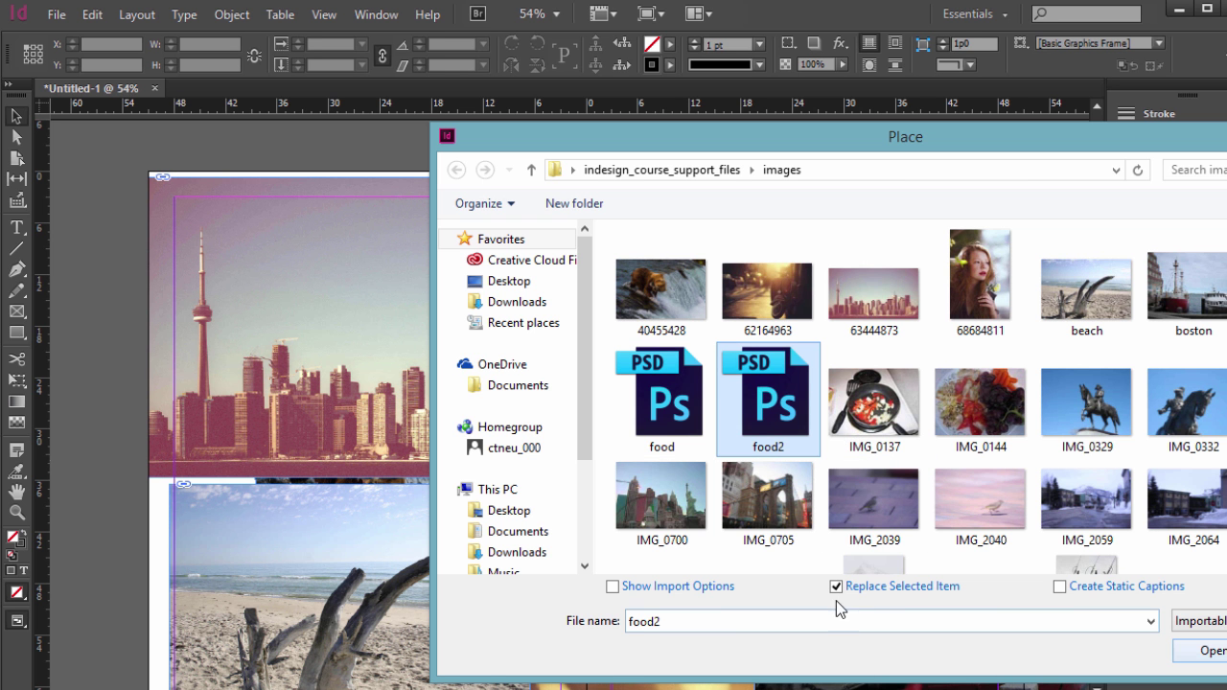
click(670, 587)
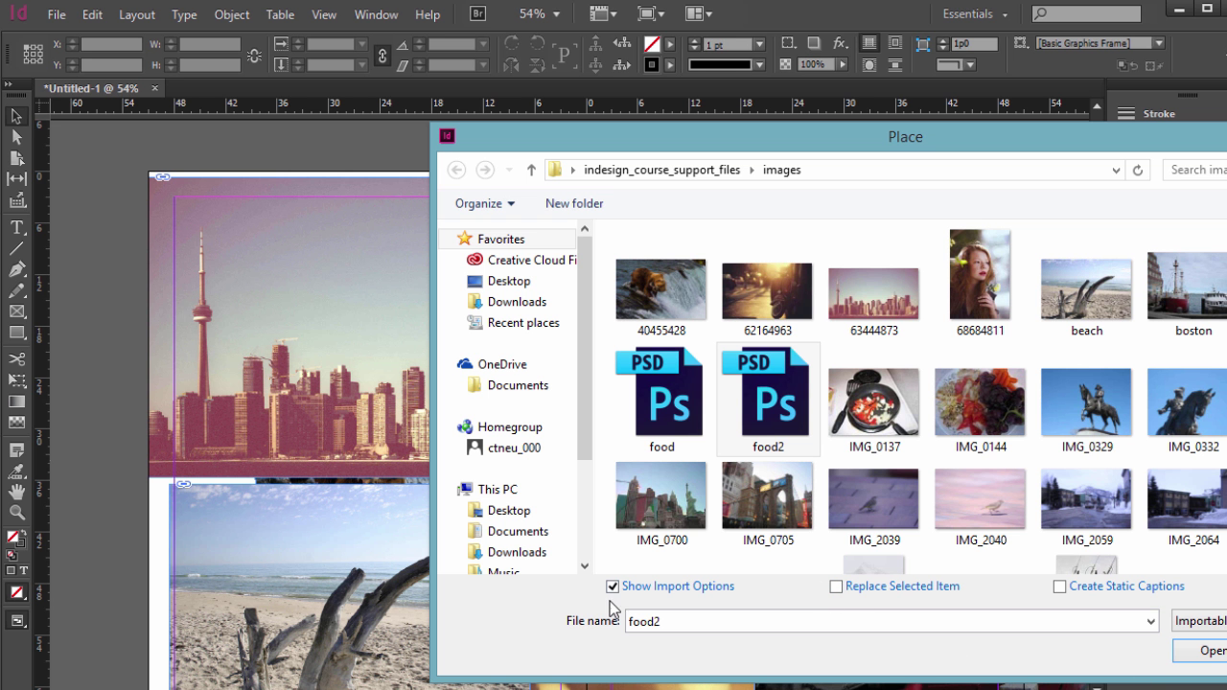
- In food2's Image Import Options, hide only the Background layer and confirm
click(1214, 651)
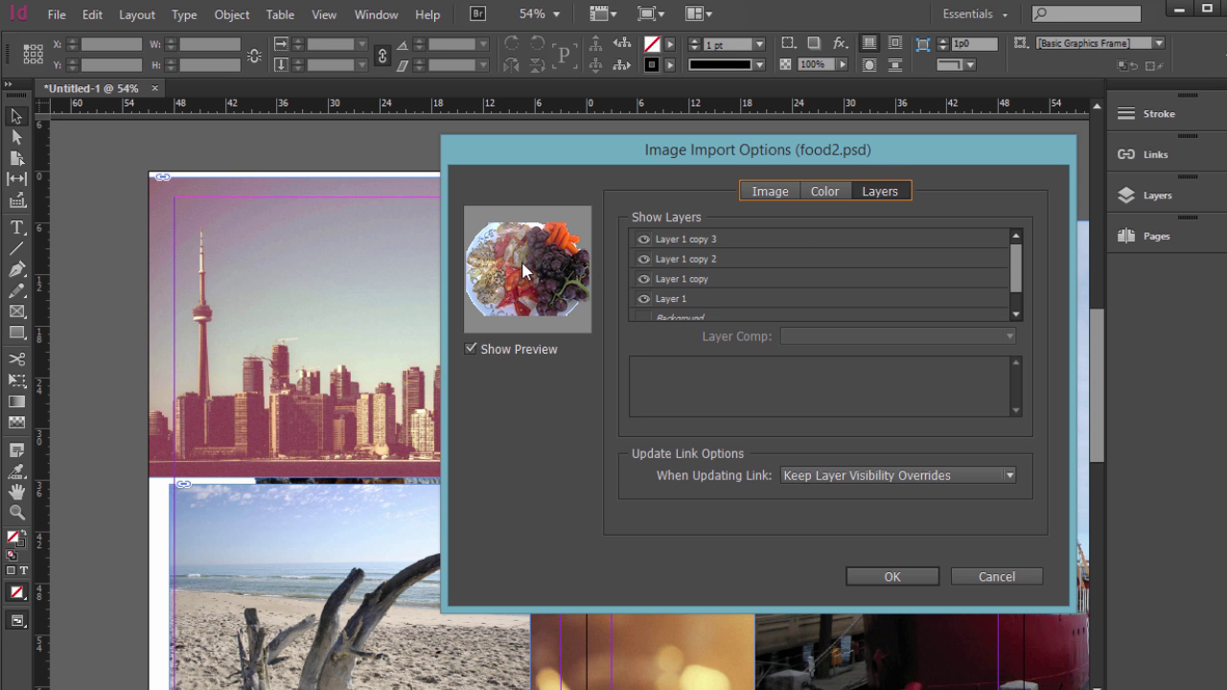
click(642, 239)
click(646, 279)
click(644, 298)
scroll(643, 278, down, 1)
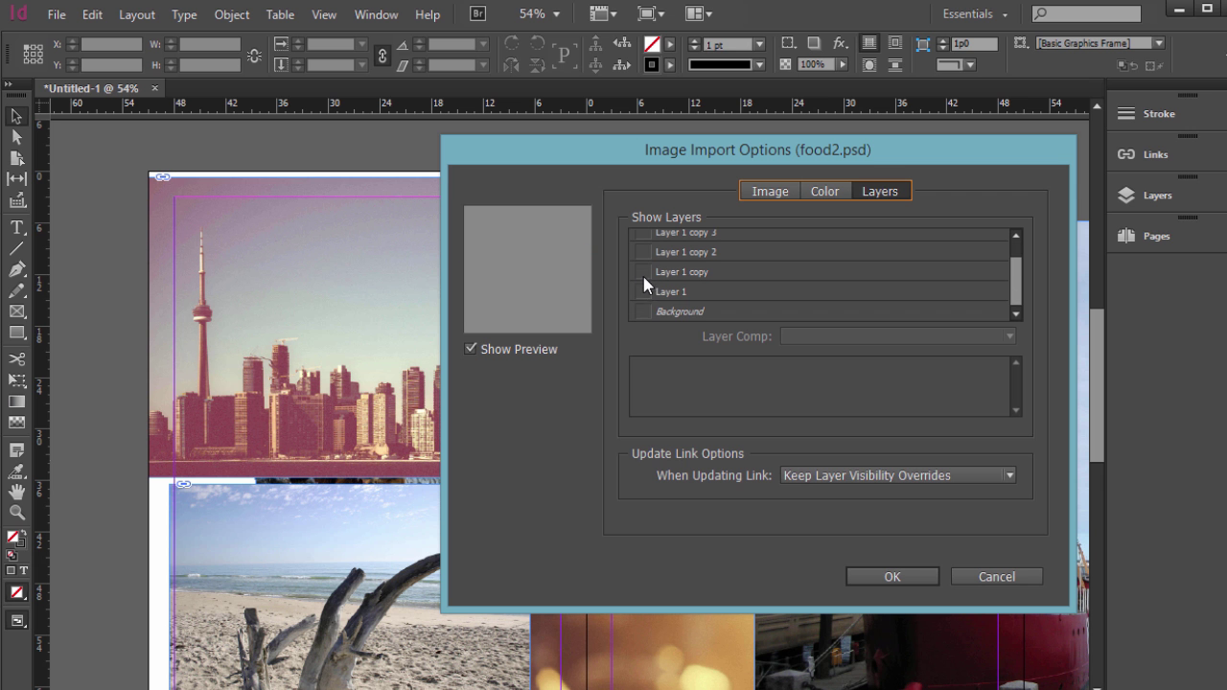
click(644, 311)
click(644, 292)
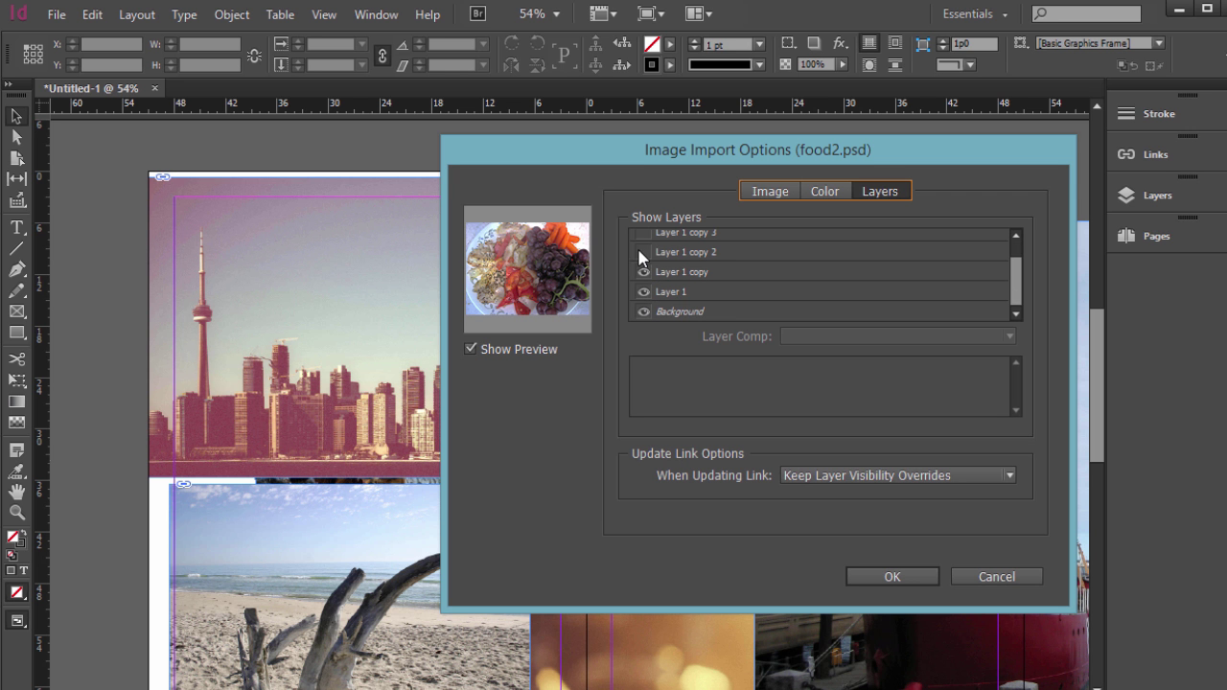
scroll(646, 233, up, 1)
click(644, 235)
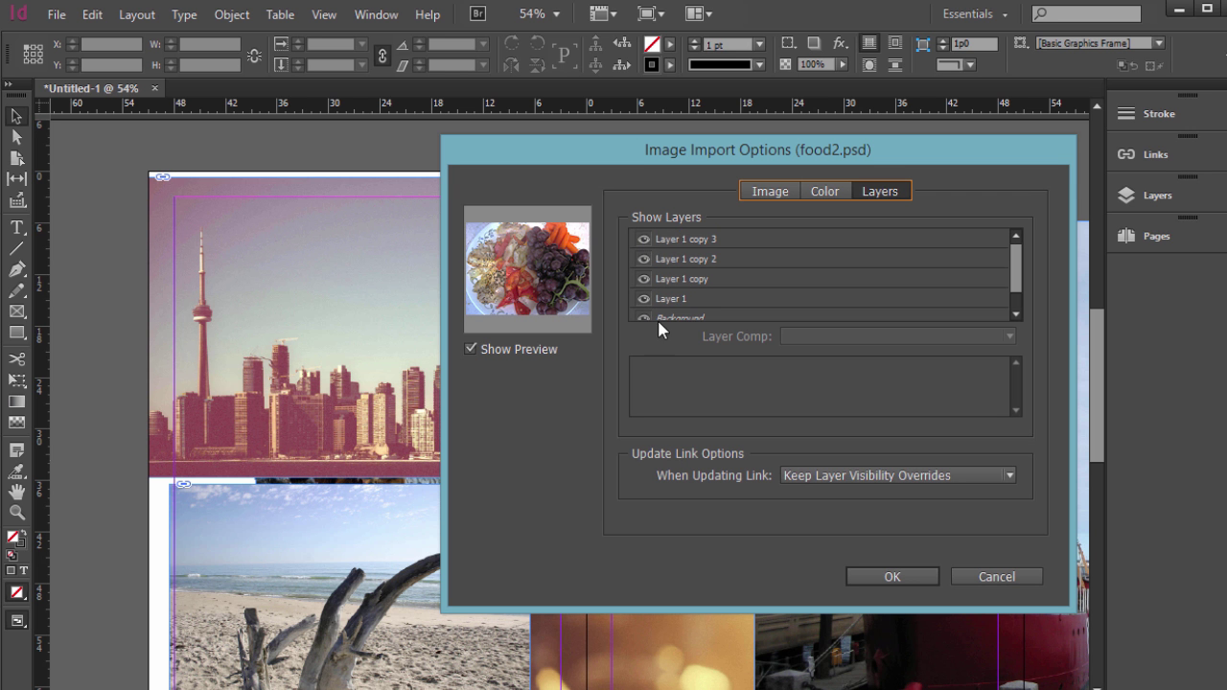
scroll(647, 307, down, 1)
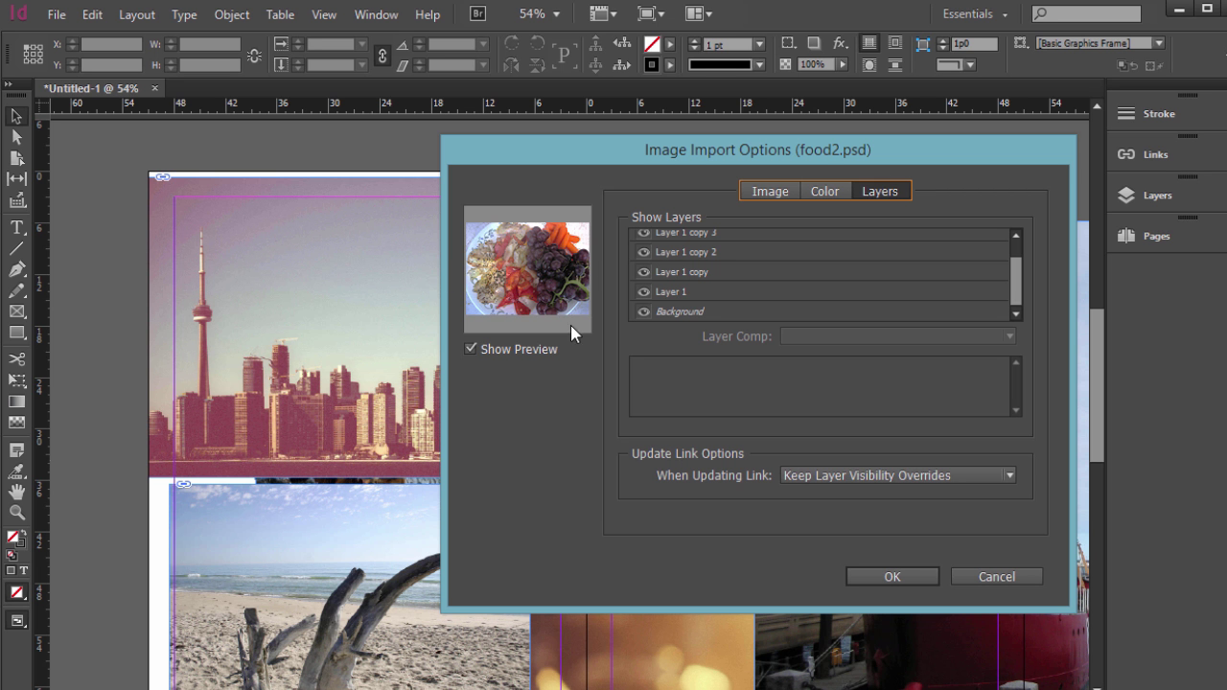
click(645, 312)
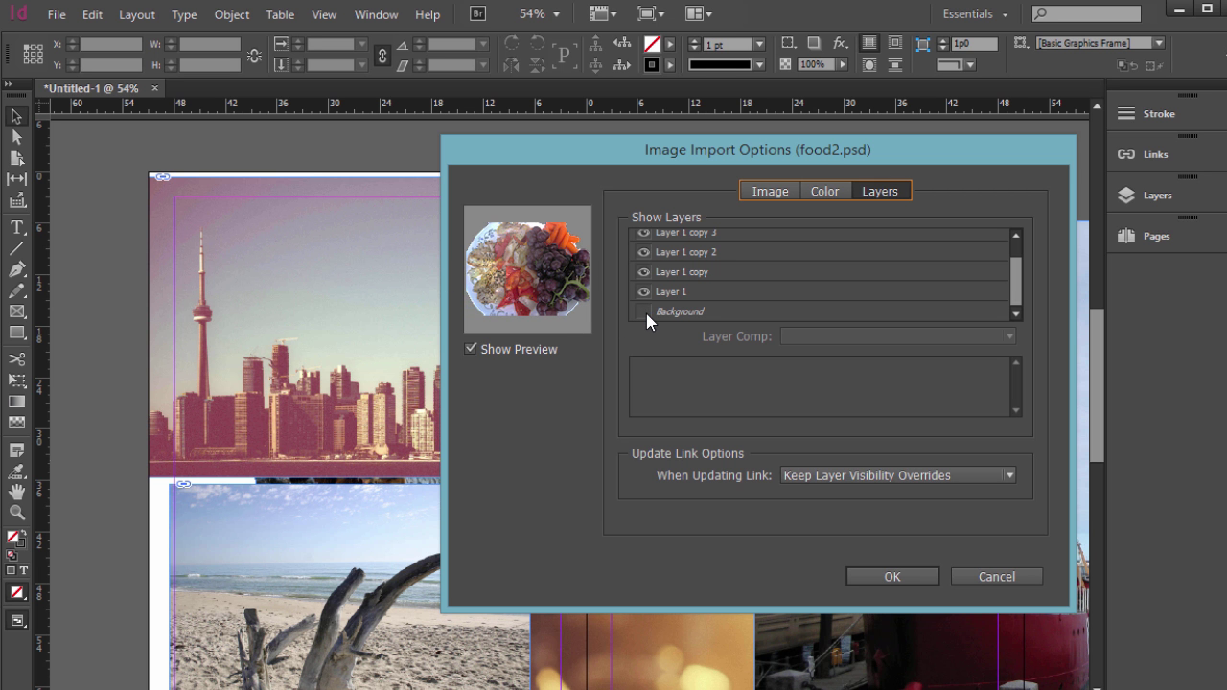
click(645, 312)
click(644, 312)
click(645, 312)
click(645, 311)
scroll(710, 271, up, 1)
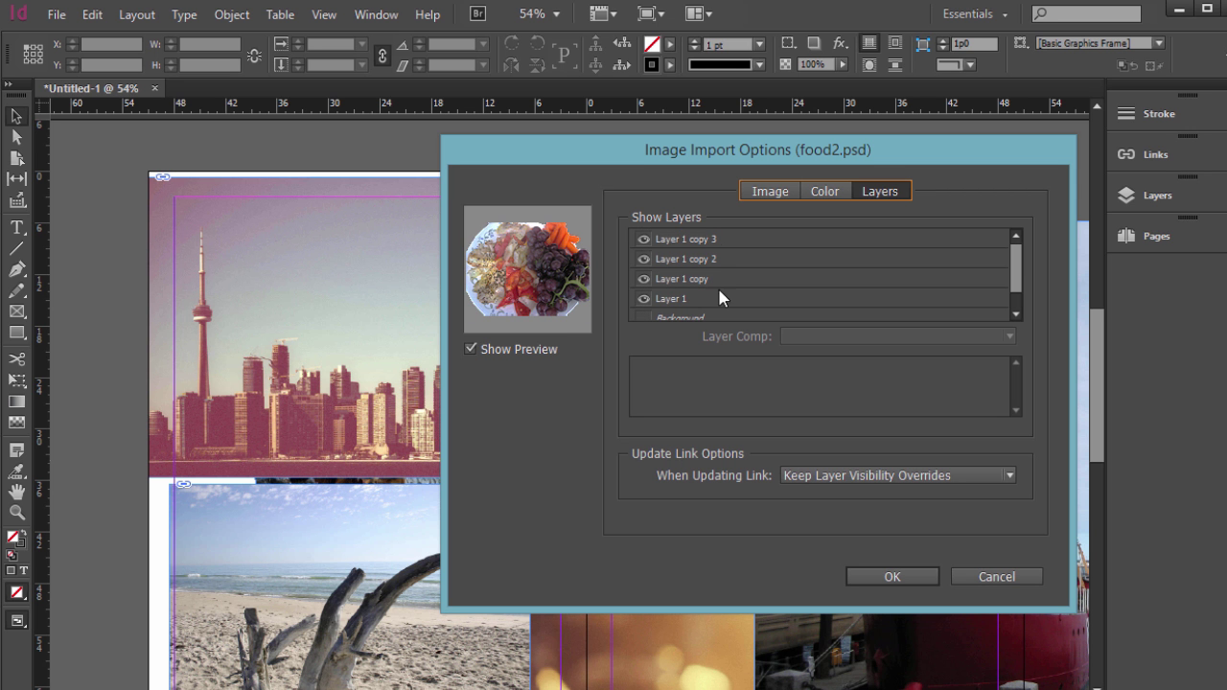
scroll(648, 282, down, 1)
click(644, 309)
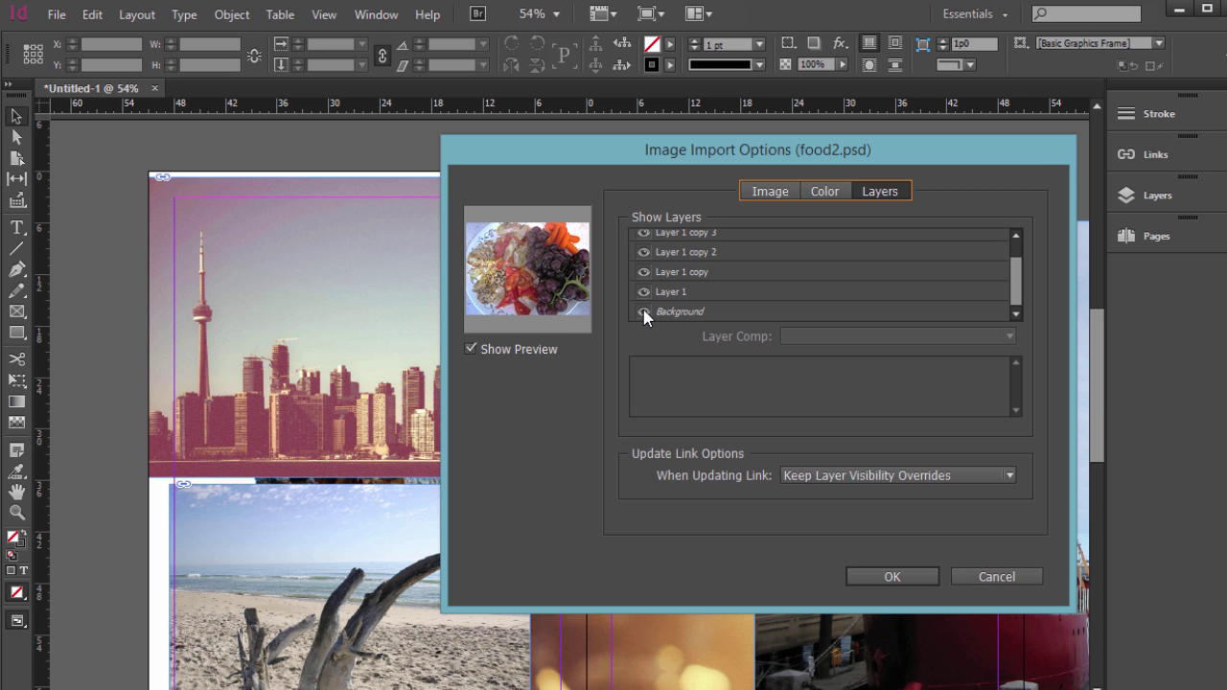
click(643, 310)
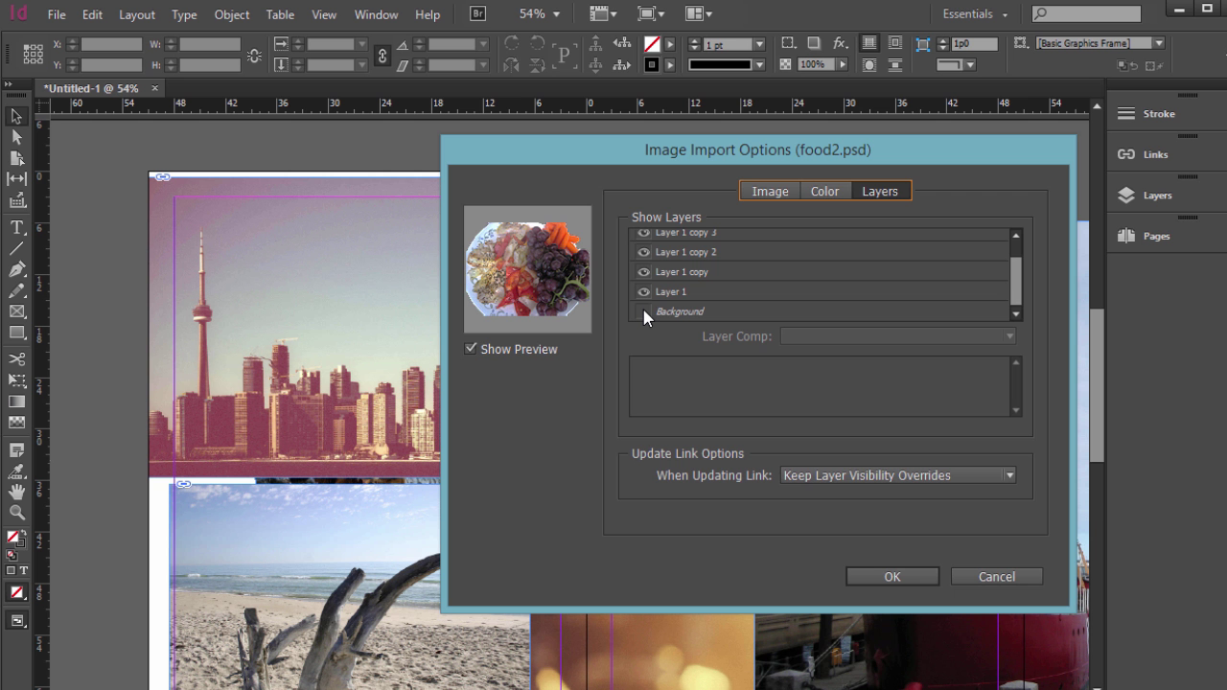
click(861, 575)
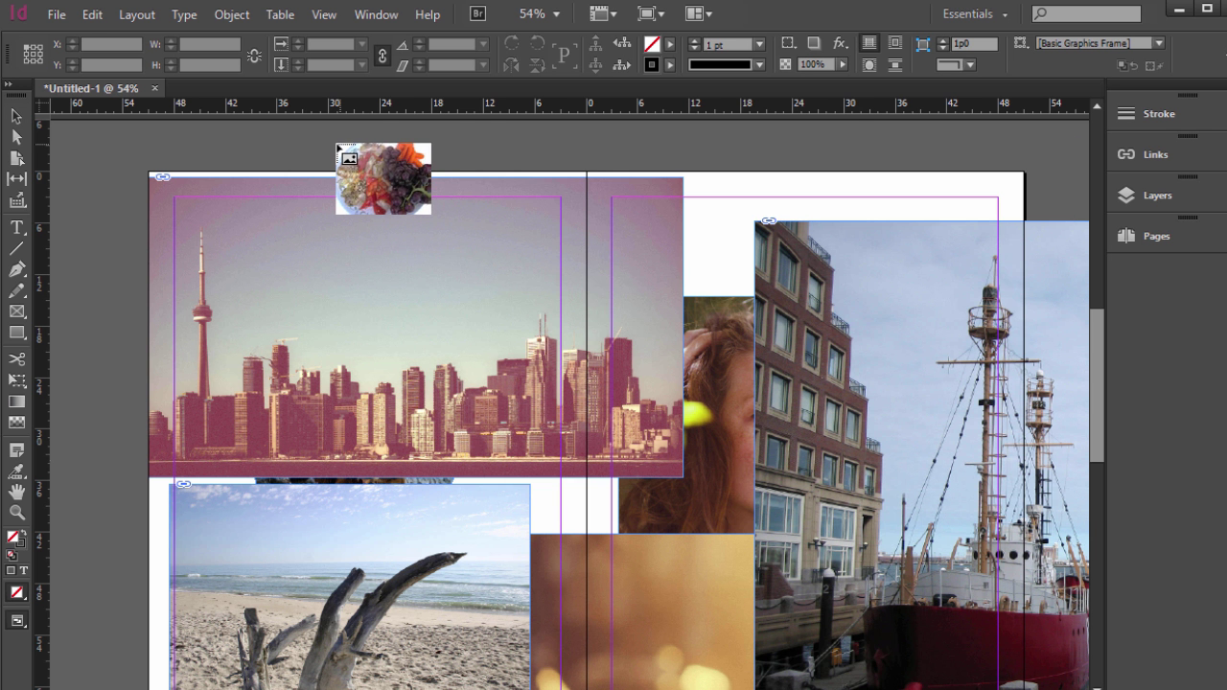
- Place the food plate and move it over the Toronto skyline photo
drag(333, 144, 333, 143)
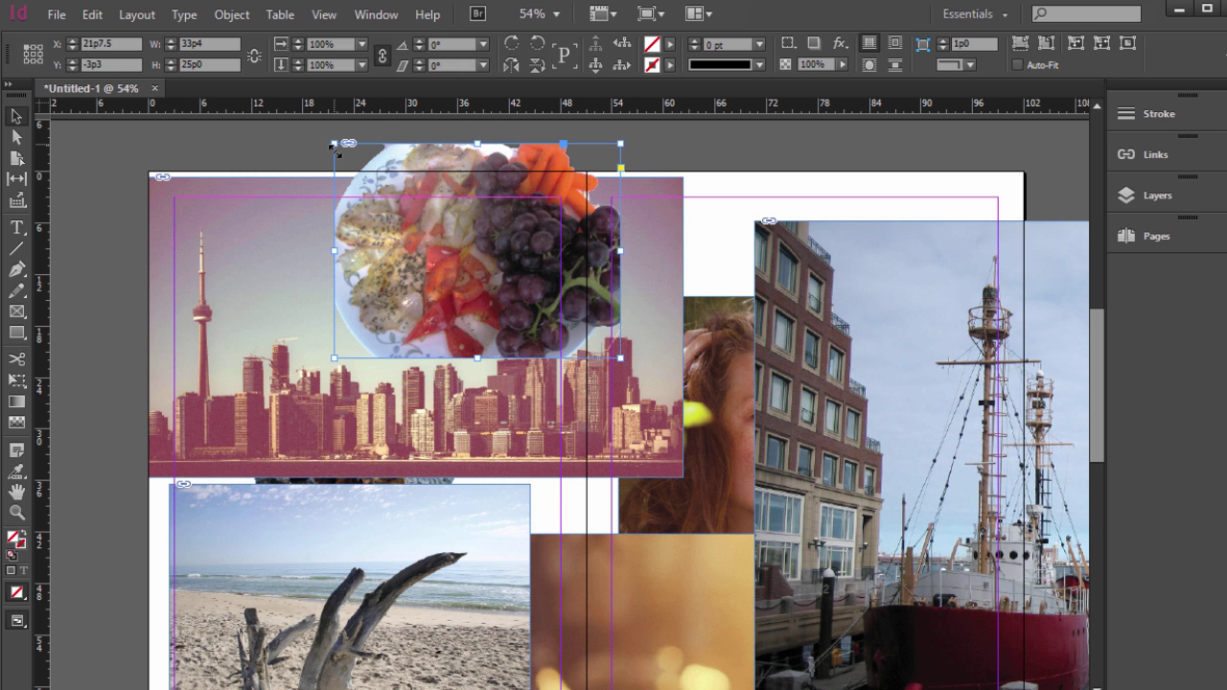
drag(418, 171, 318, 268)
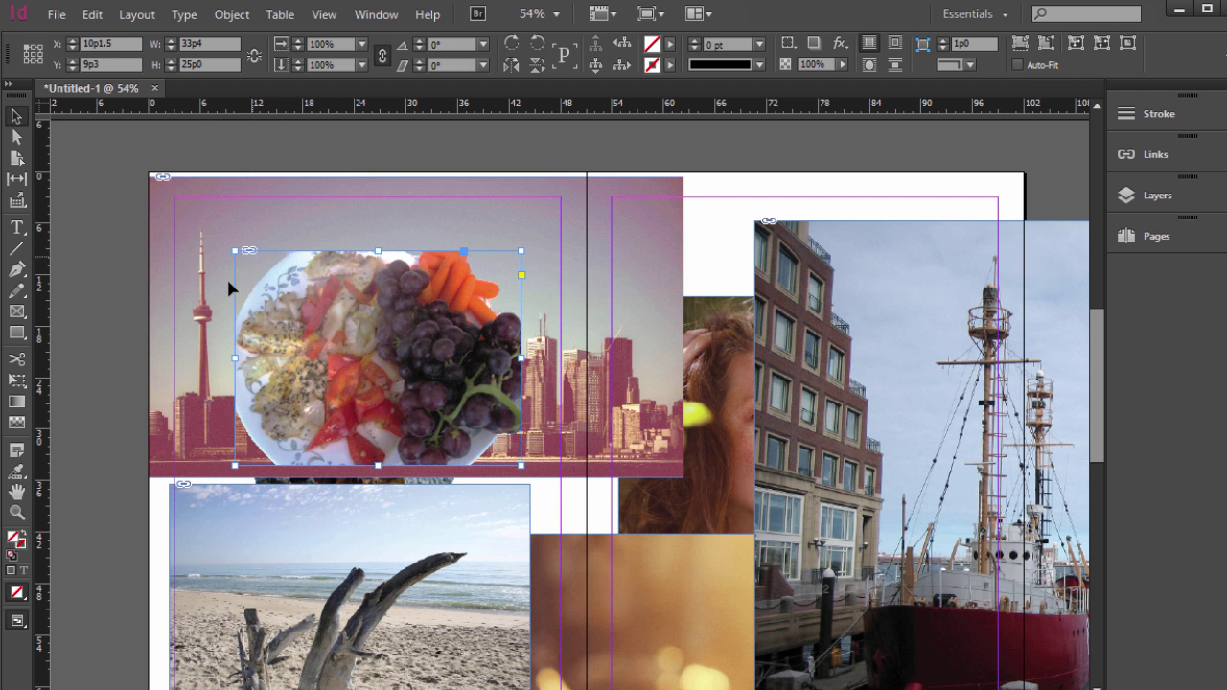
click(767, 191)
- Draw a rectangle frame across the lower page area and fill it with teal
scroll(582, 257, up, 8)
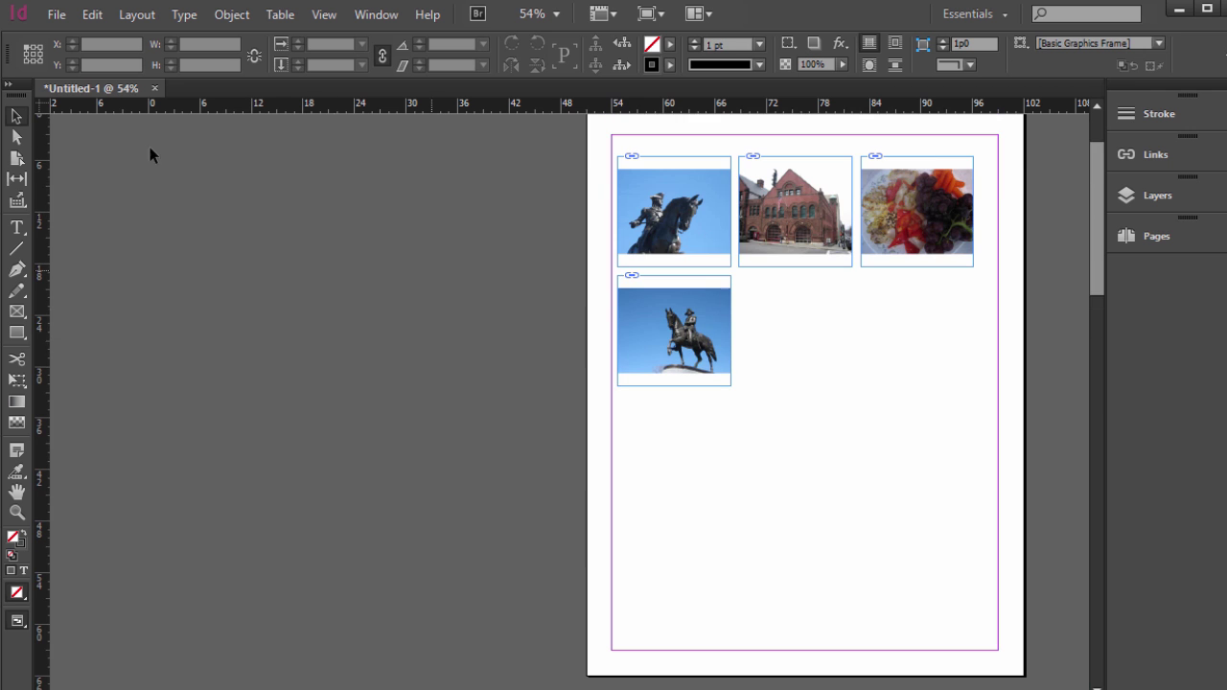
click(15, 330)
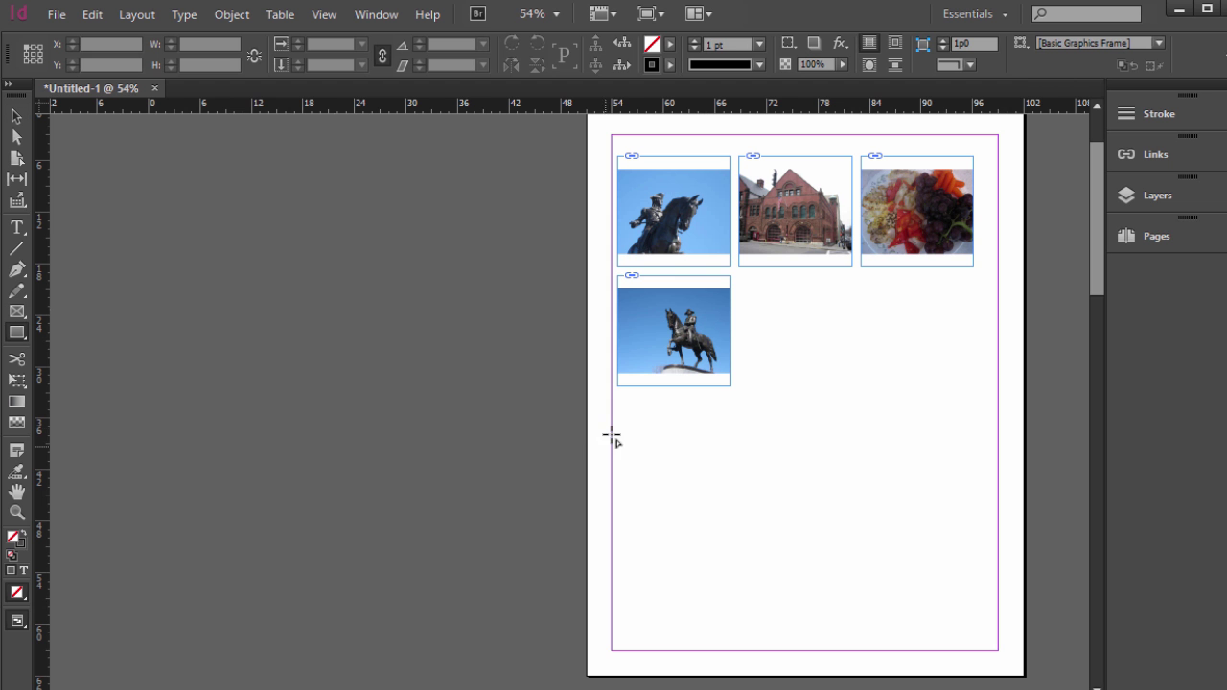
drag(612, 420, 999, 645)
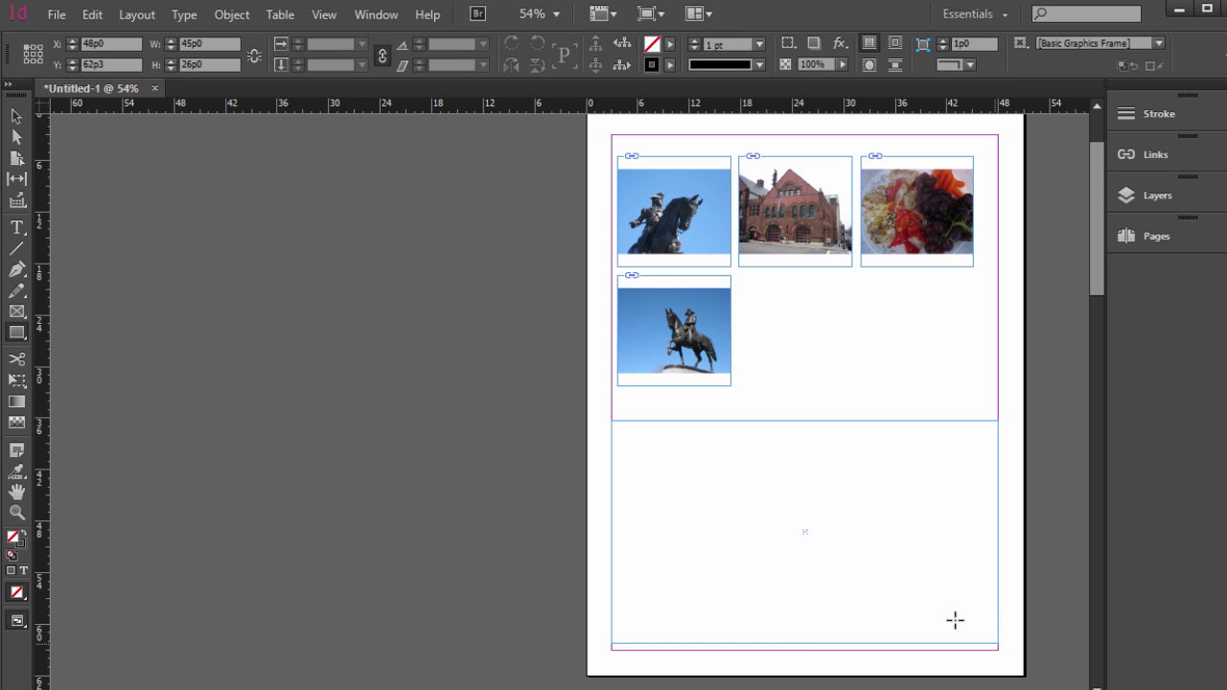
click(24, 537)
double_click(13, 540)
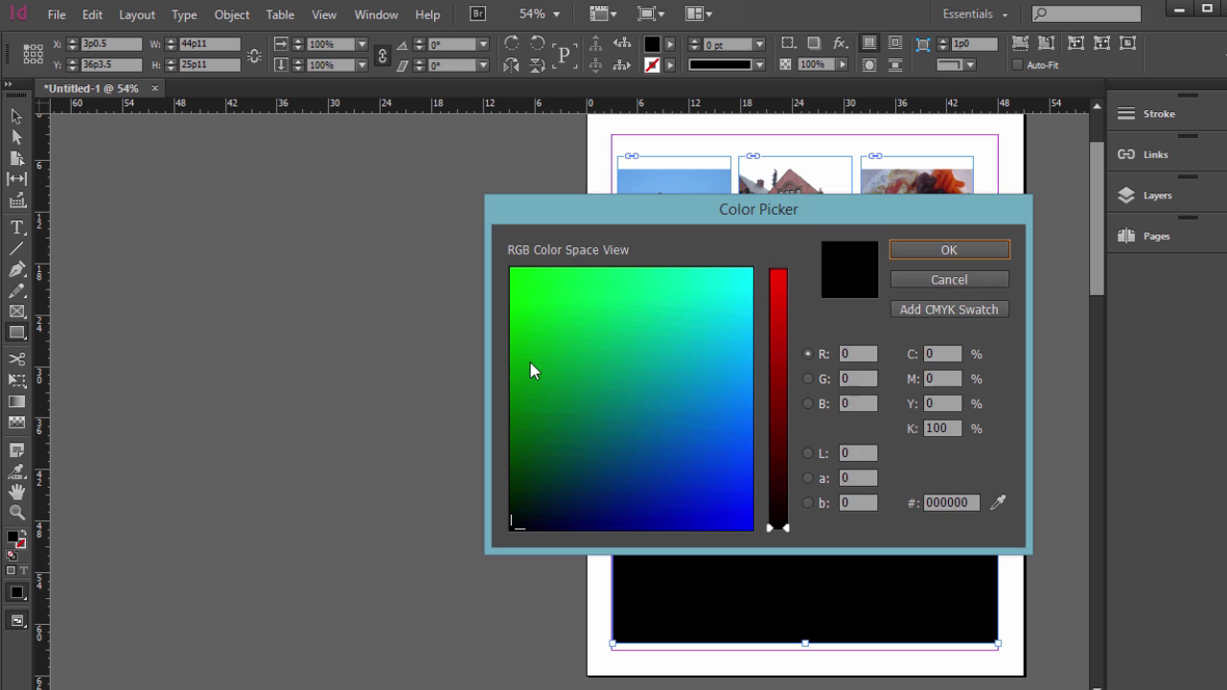
drag(531, 365, 717, 304)
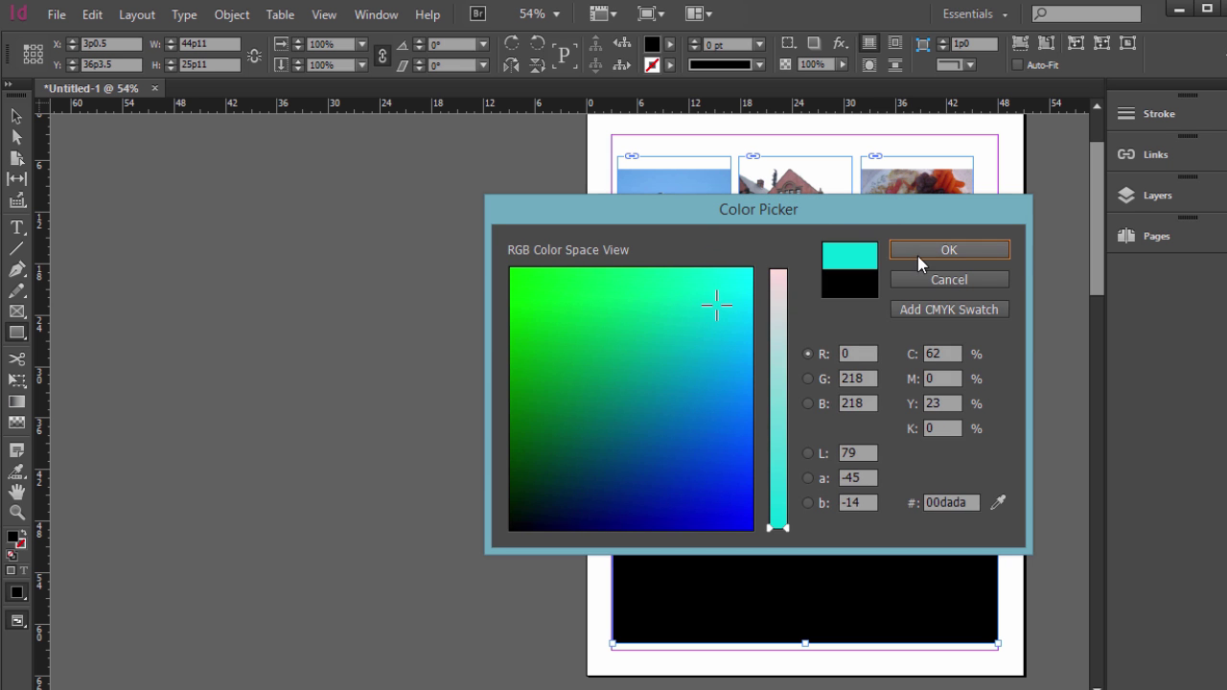
click(945, 249)
- Place the bear photo 40455428 inside the teal frame
click(53, 21)
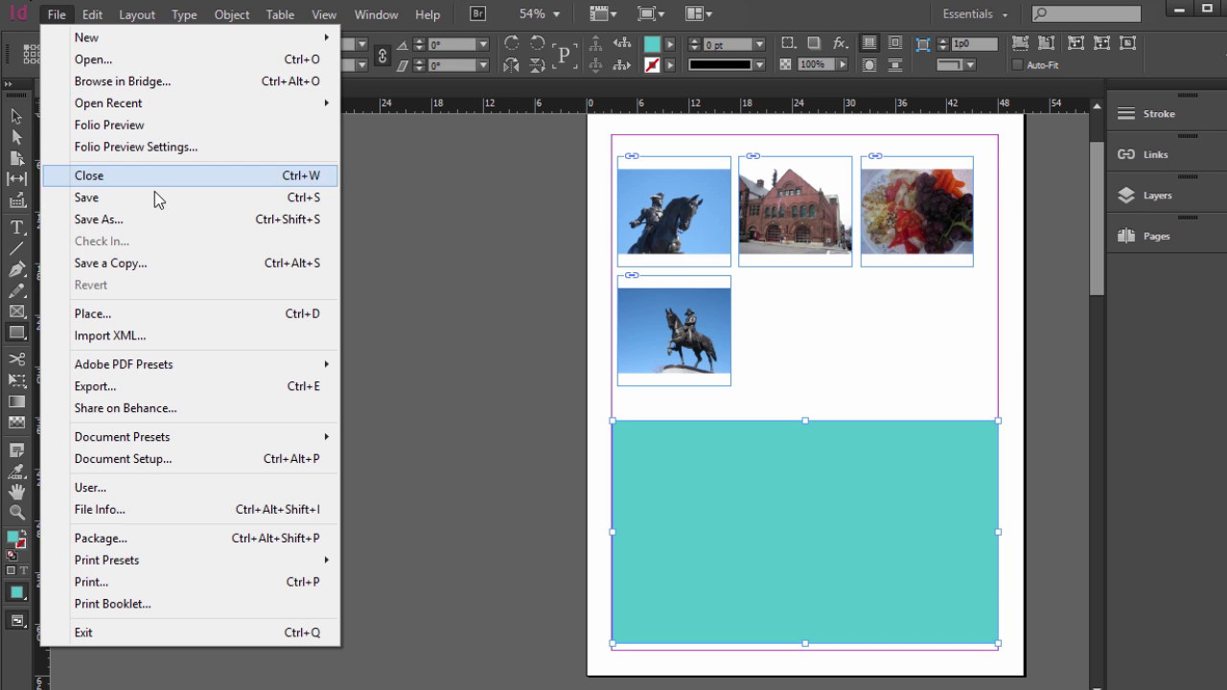
click(143, 317)
click(668, 326)
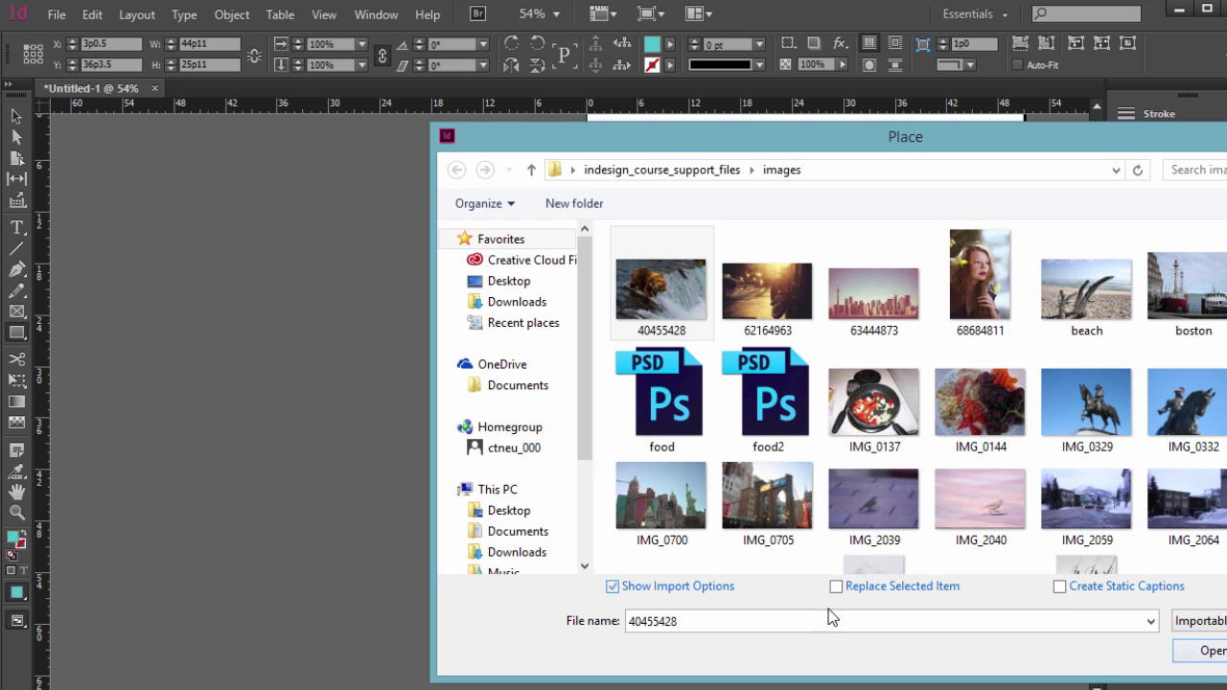
click(1213, 652)
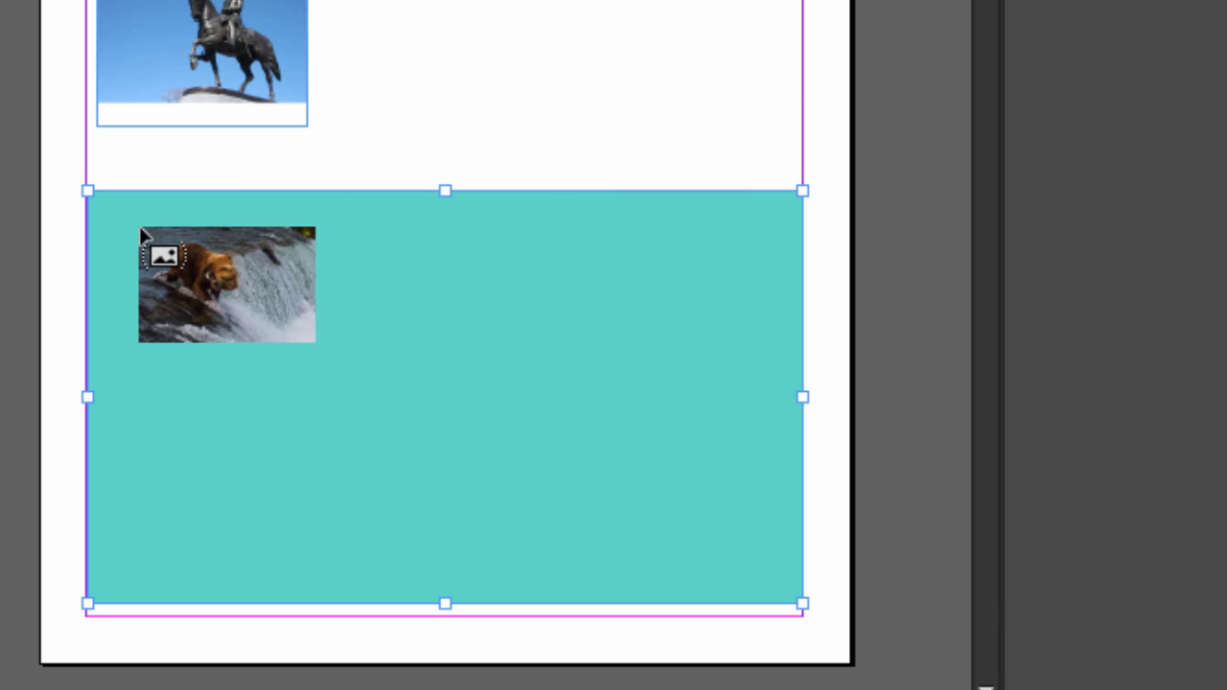
click(159, 230)
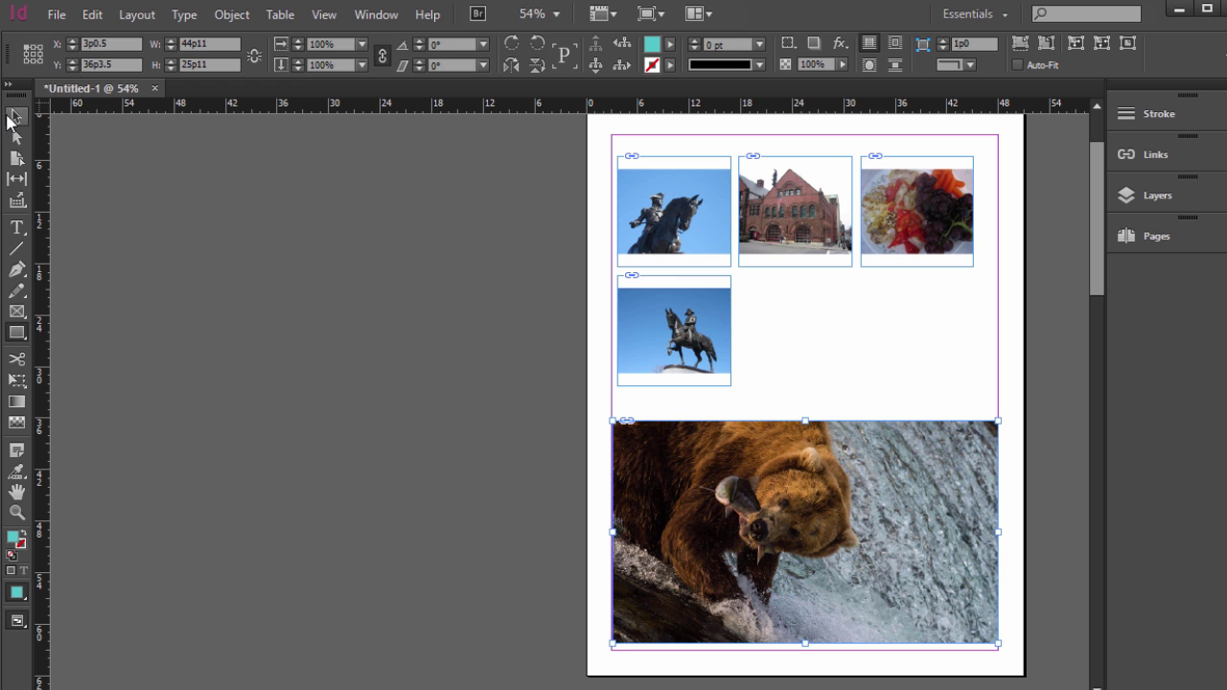
click(14, 116)
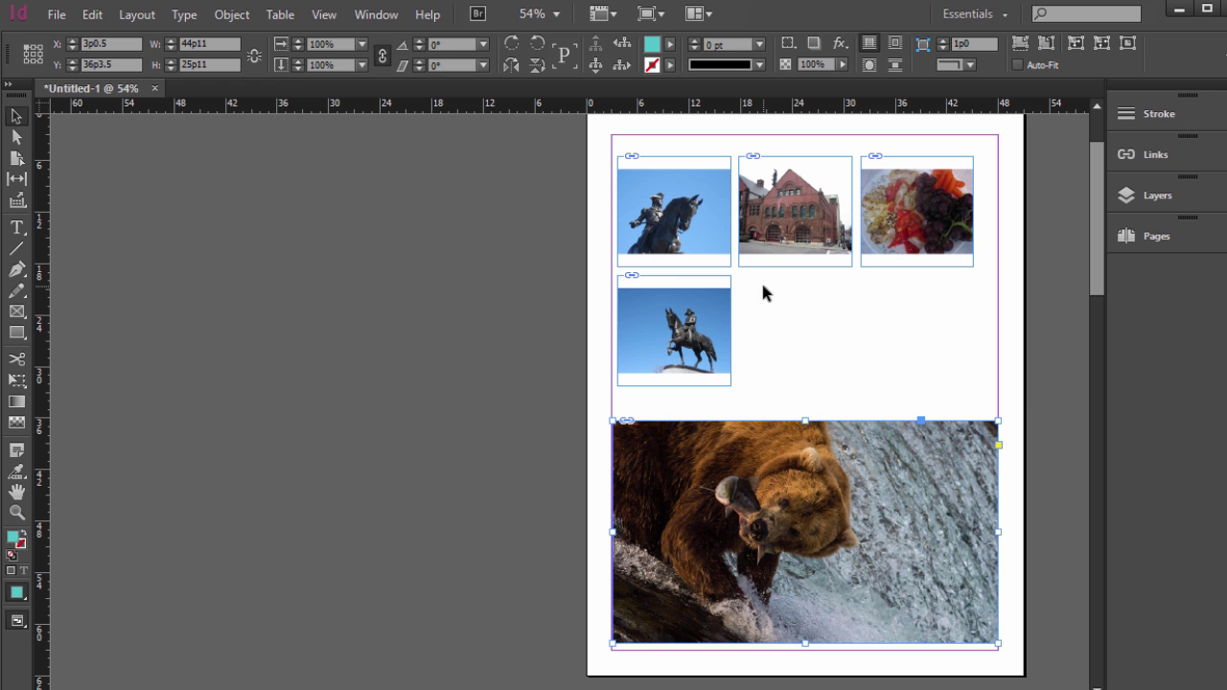
click(798, 322)
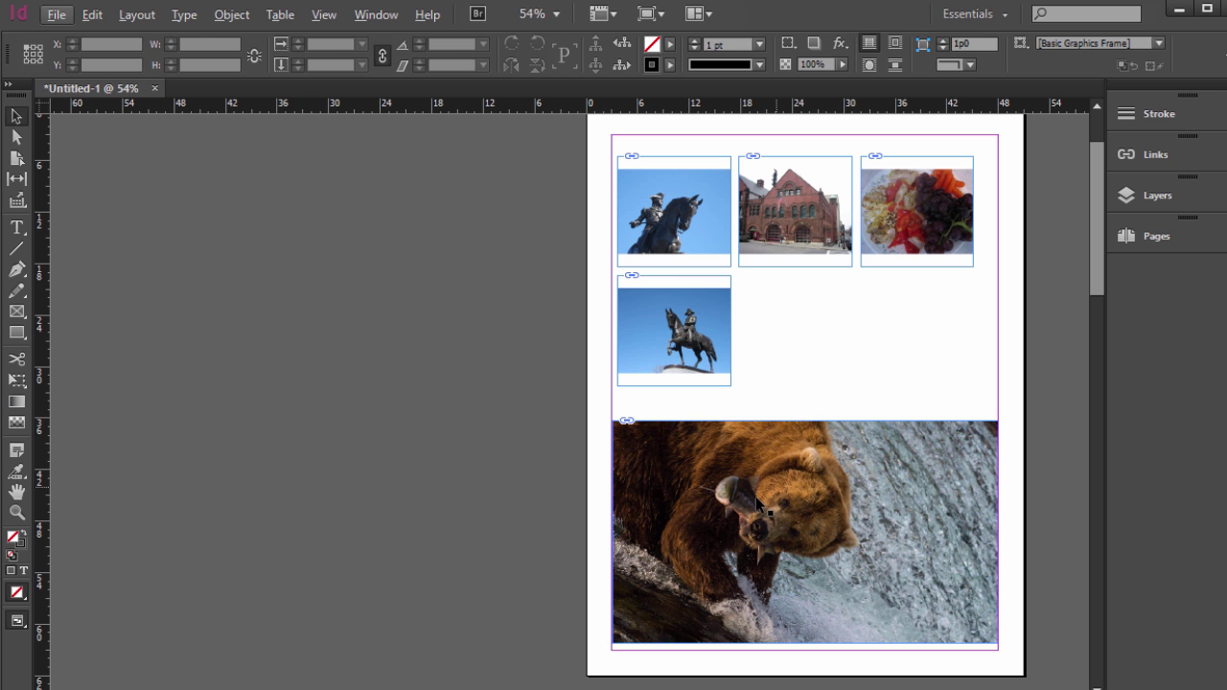
- Alt-drag a duplicate of the bear frame up and right to X 12p7.5, Y 21p4.5
drag(758, 508, 792, 377)
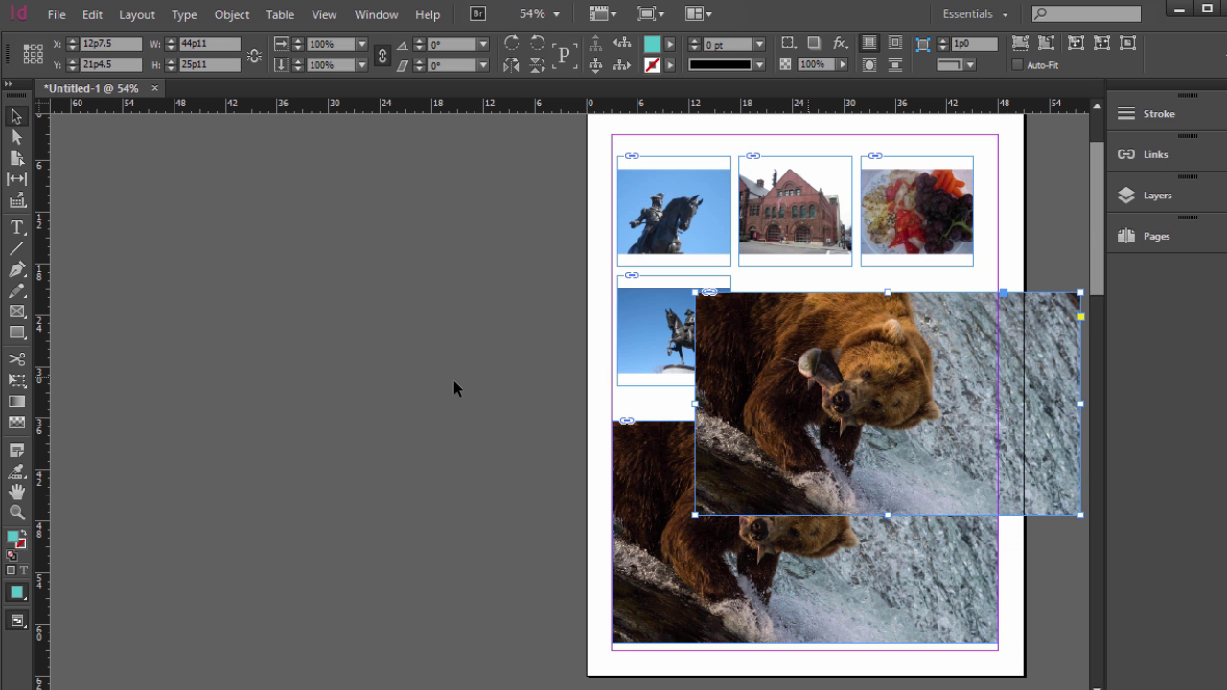
scroll(315, 353, down, 6)
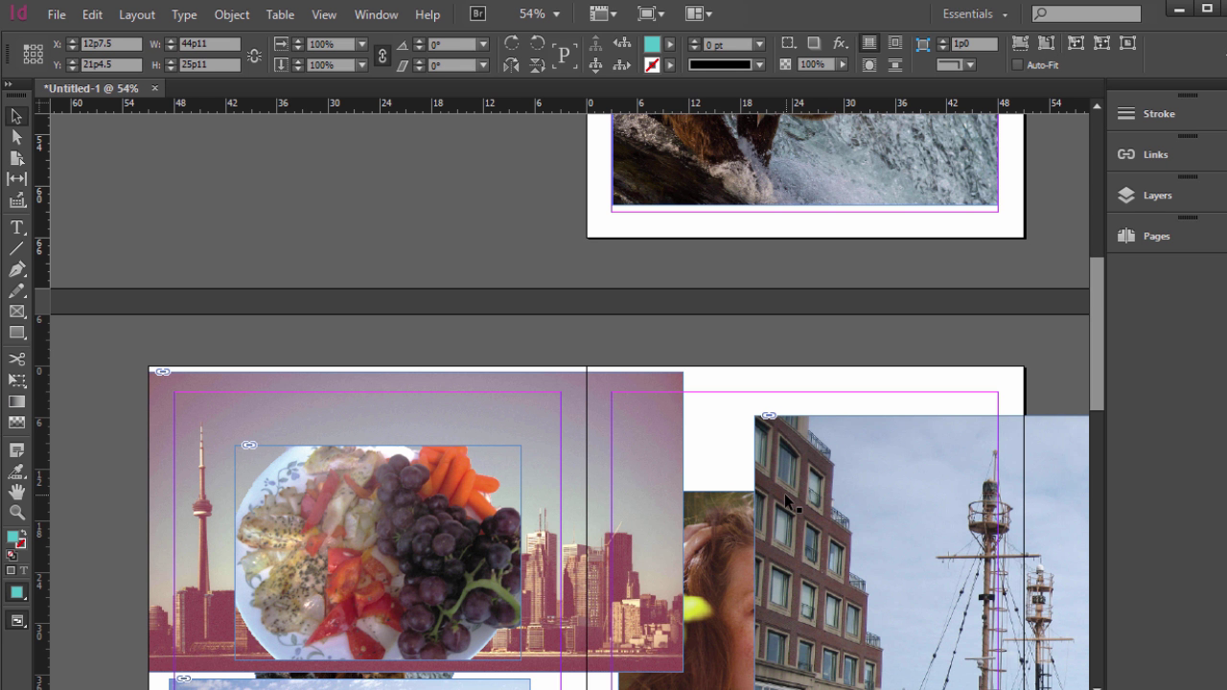
scroll(605, 403, down, 3)
scroll(532, 390, up, 3)
scroll(532, 390, up, 8)
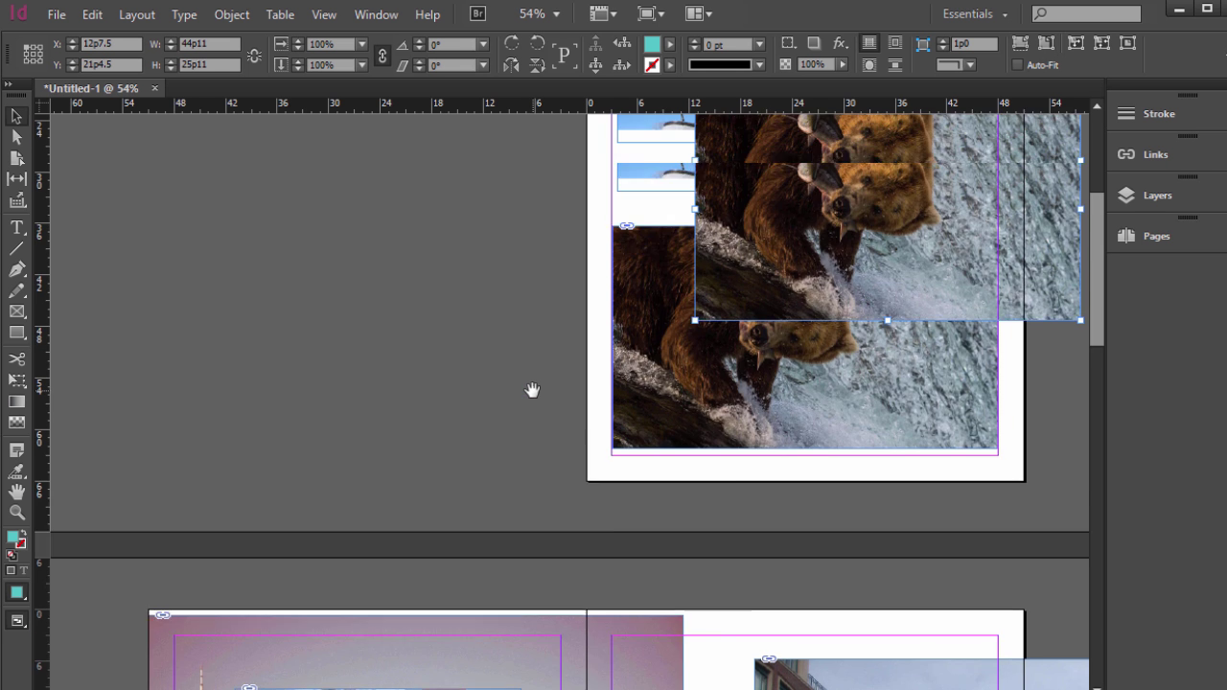